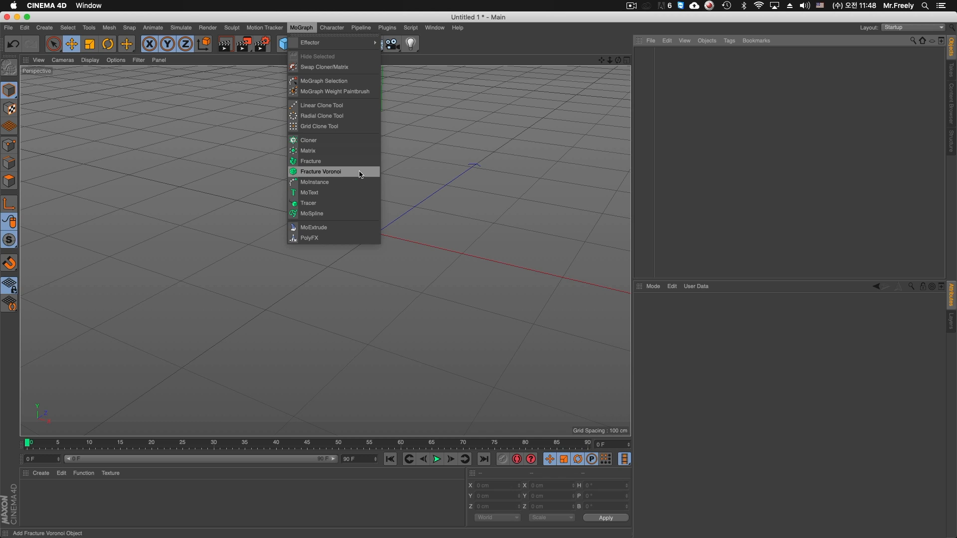
Step: Add a Fracture Voronoi object and a 200 cm cube, and make the cube a child of the Fracture Voronoi
{"action": "left_click", "coordinate": [359, 172]}
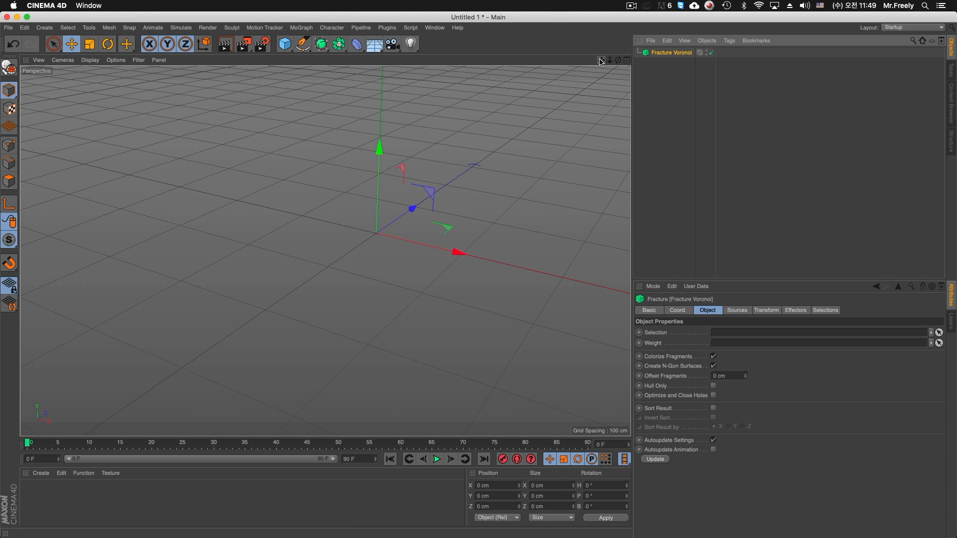
{"action": "left_click_drag", "start_coordinate": [602, 60], "coordinate": [325, 251]}
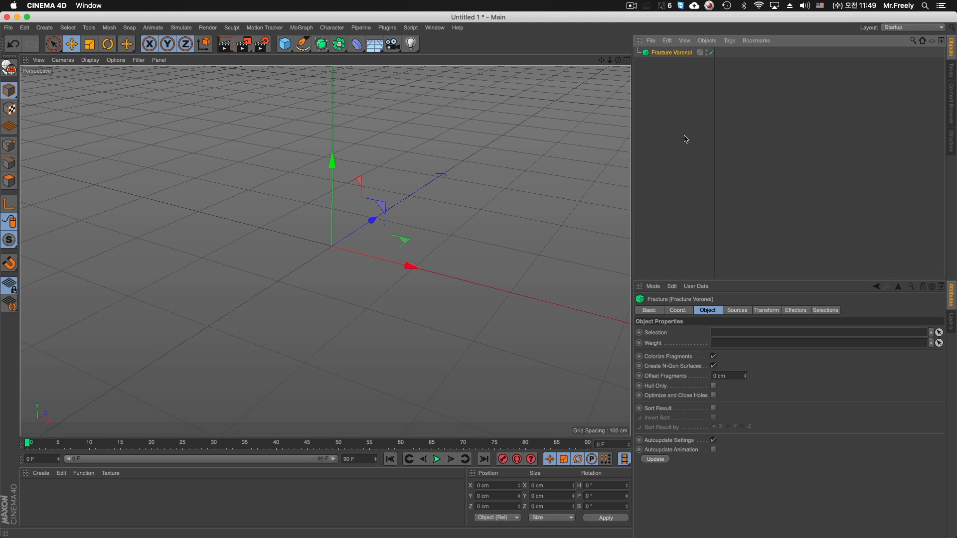
{"action": "left_click", "coordinate": [285, 43]}
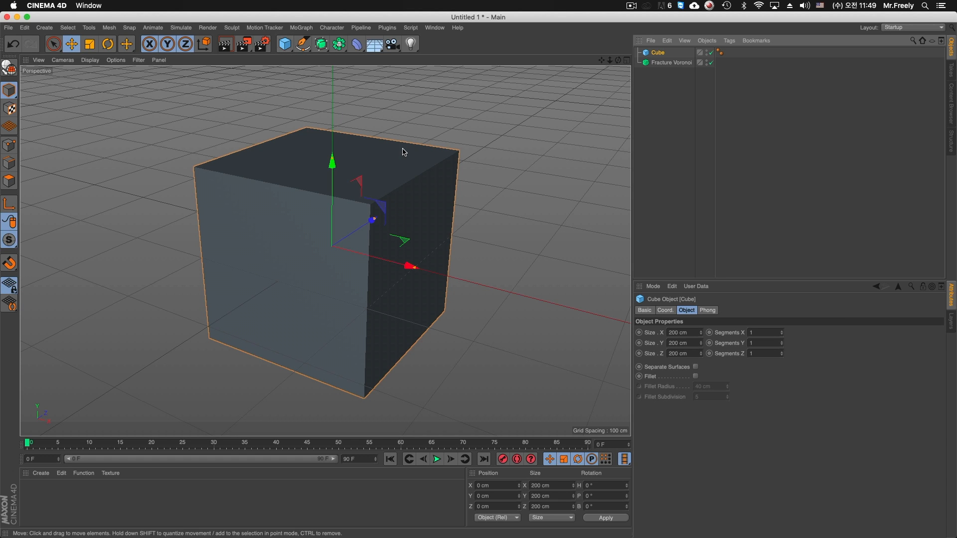
{"action": "left_click_drag", "start_coordinate": [658, 57], "coordinate": [667, 63]}
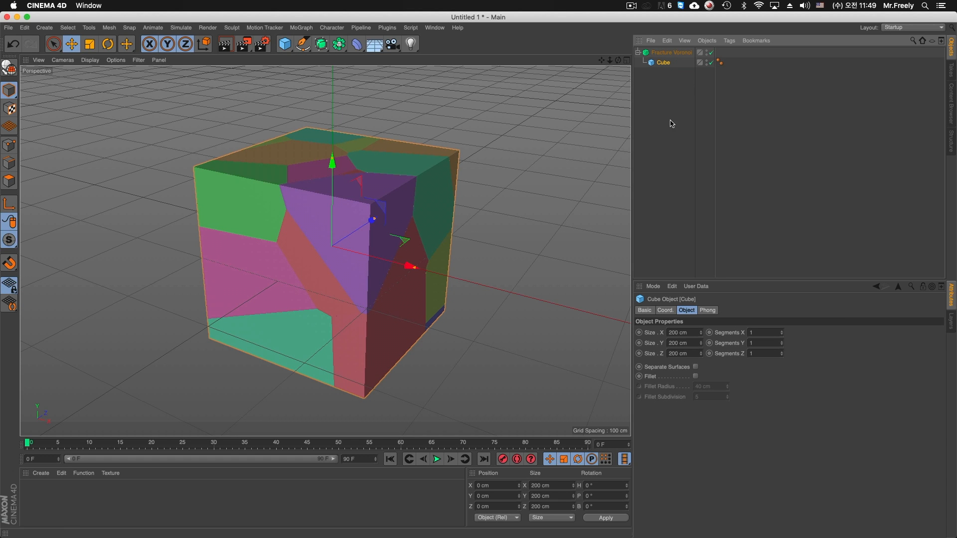
{"action": "scroll", "coordinate": [324, 251], "scroll_direction": "up", "scroll_amount": 2}
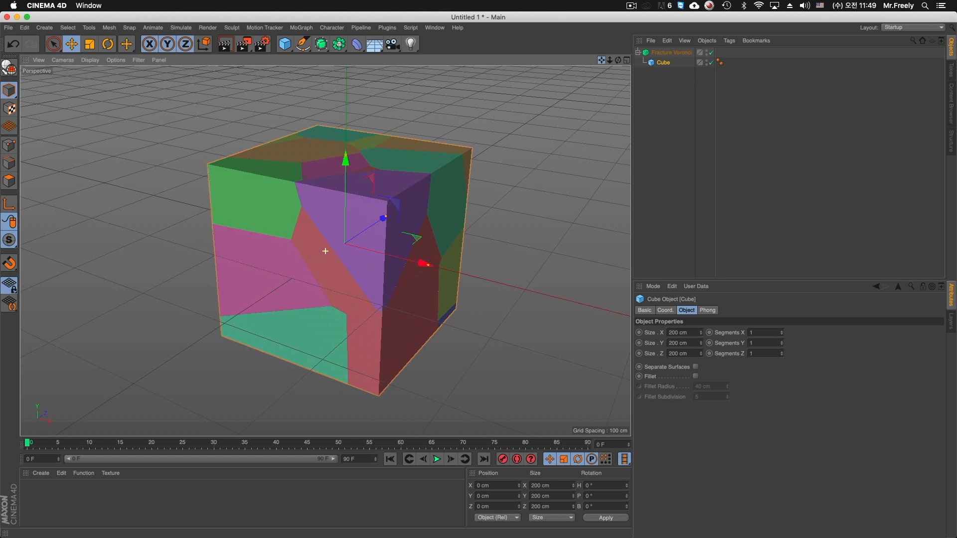
Step: Show edge lines on the fractured cube in the viewport, toggling Colorize Fragments off and back on, and preview-render the view
{"action": "left_click", "coordinate": [670, 53]}
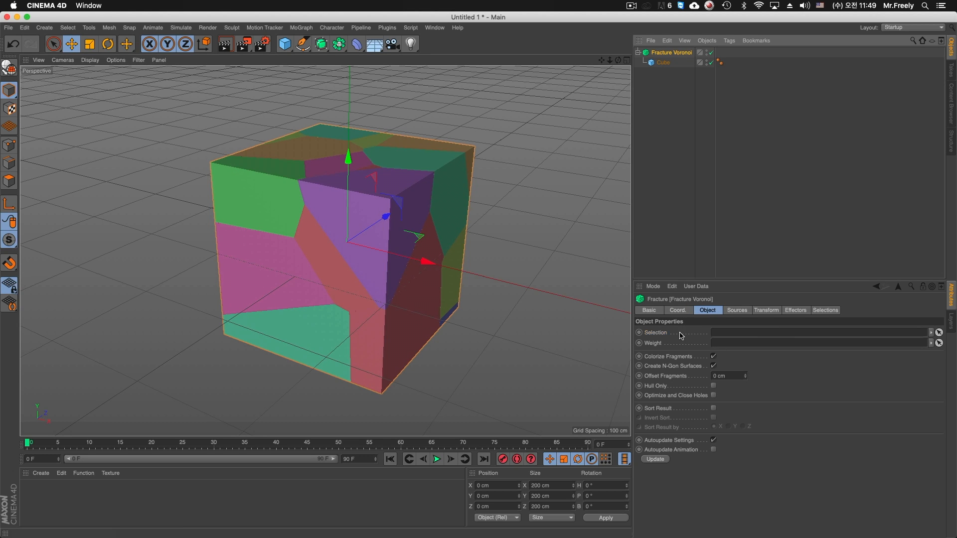
{"action": "left_click", "coordinate": [714, 356]}
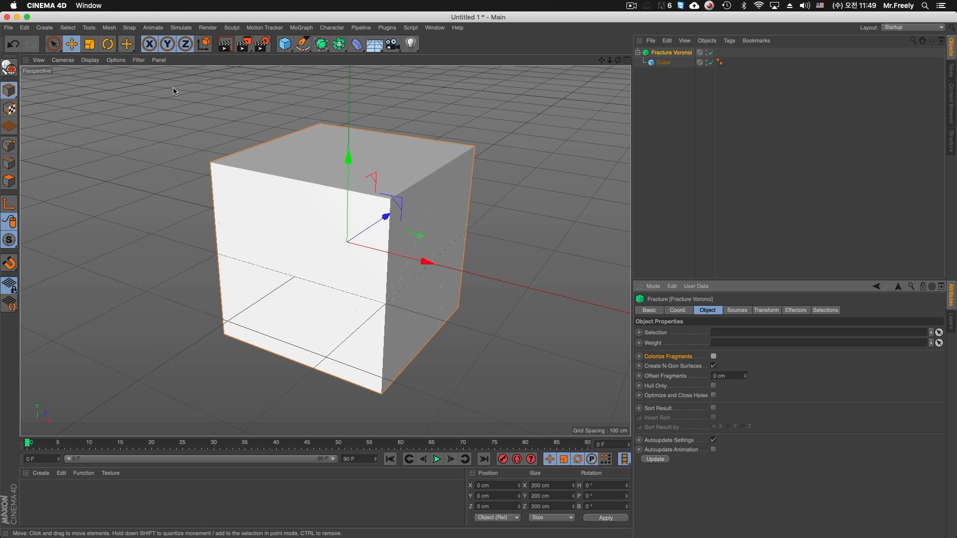
{"action": "left_click", "coordinate": [90, 60]}
{"action": "left_click", "coordinate": [130, 80]}
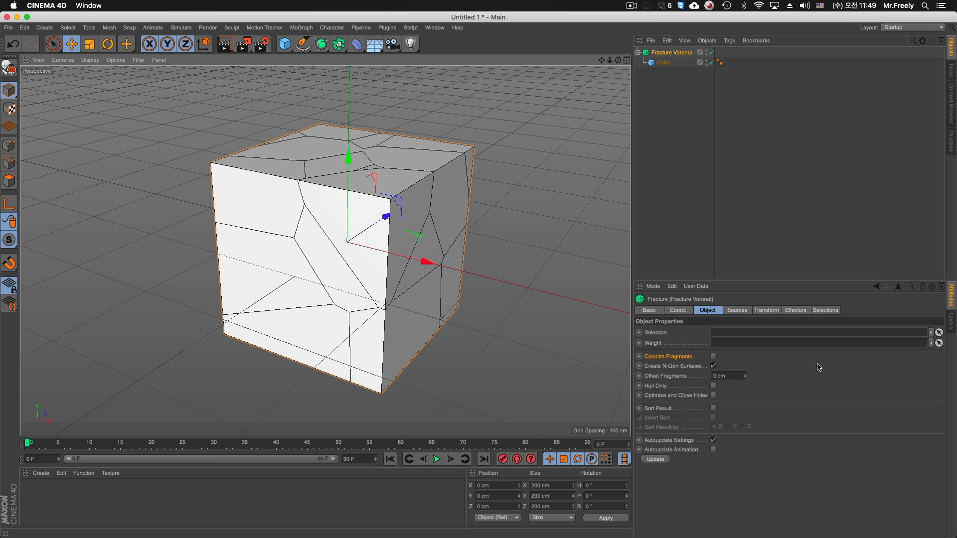
{"action": "left_click", "coordinate": [713, 356]}
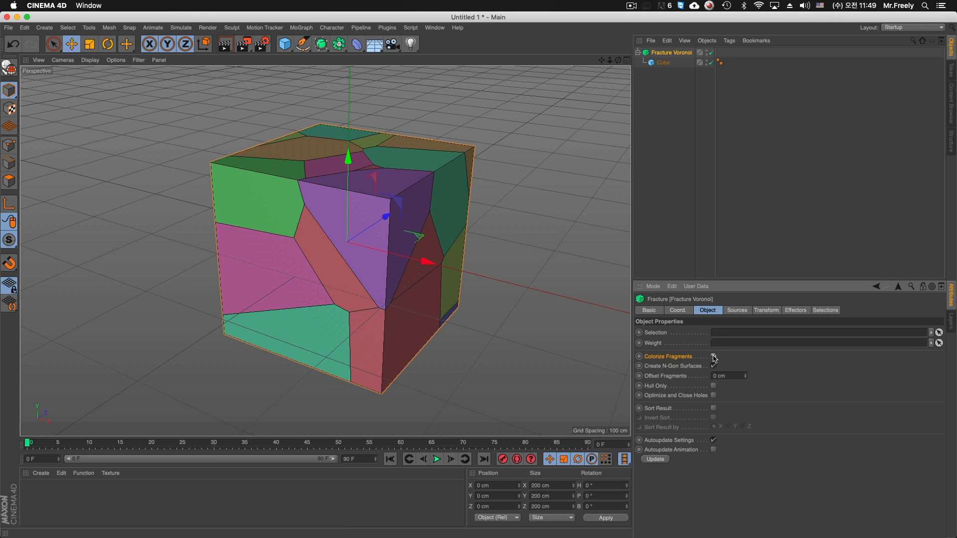
{"action": "left_click", "coordinate": [224, 44]}
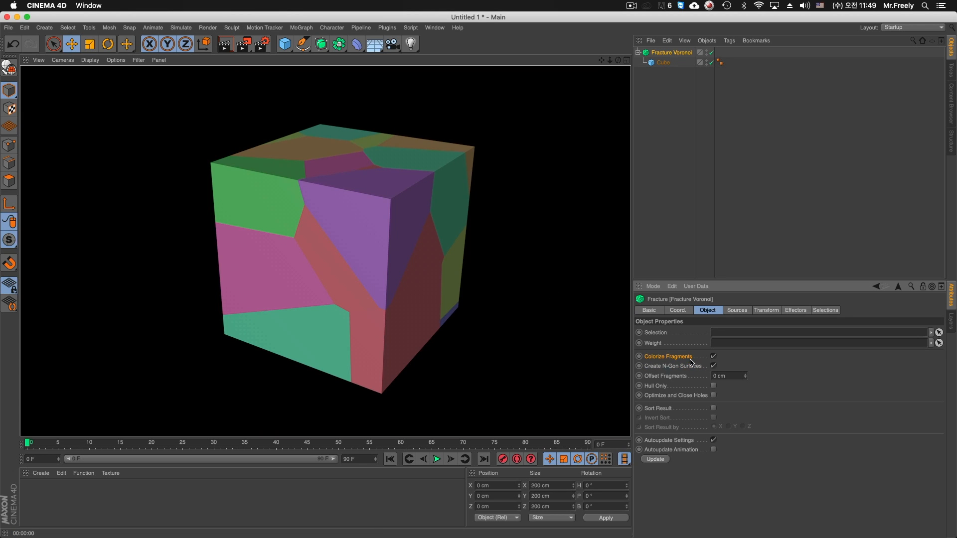
{"action": "left_click", "coordinate": [388, 299]}
Step: Toggle Create N-Gon Surfaces off and back on to compare the polygon structure of the fragments
{"action": "left_click", "coordinate": [714, 367]}
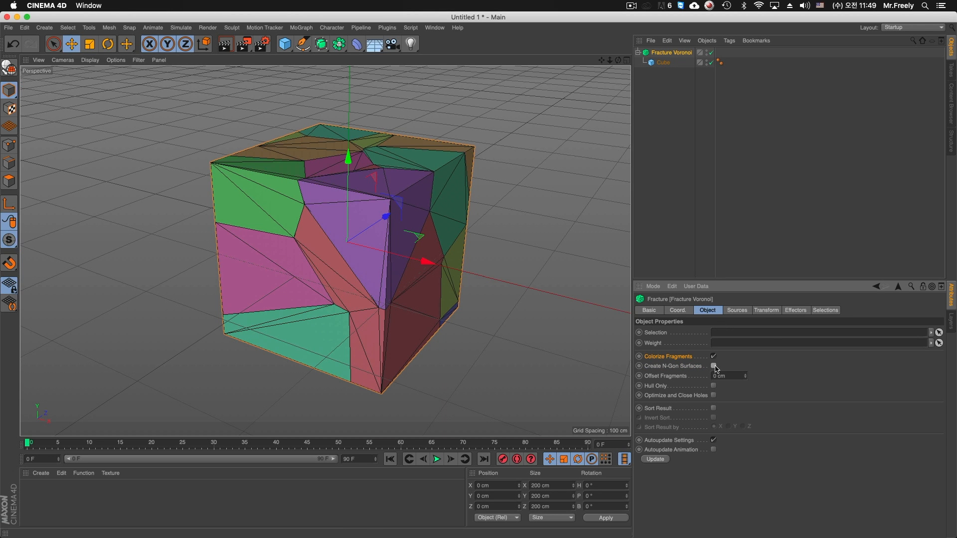
{"action": "left_click", "coordinate": [714, 367]}
{"action": "left_click", "coordinate": [714, 367]}
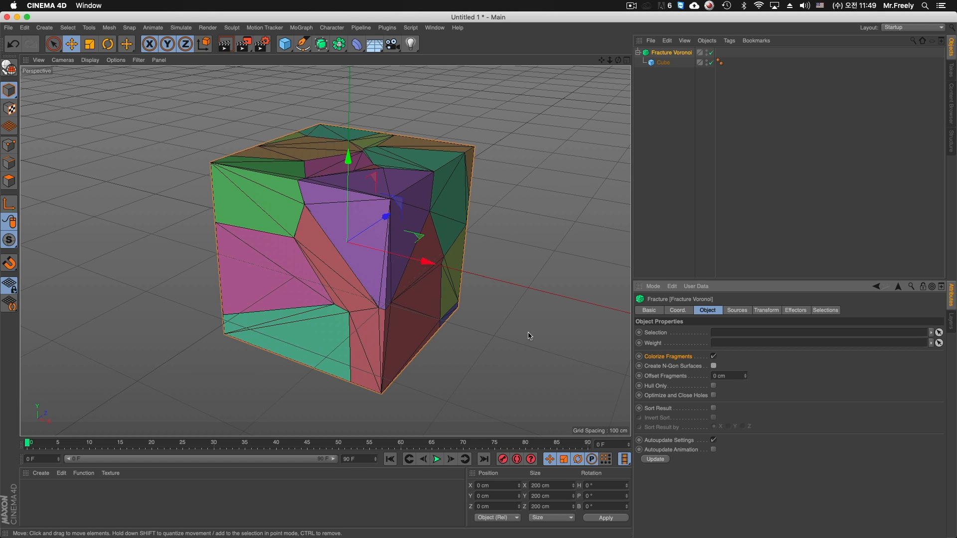
{"action": "left_click", "coordinate": [714, 366]}
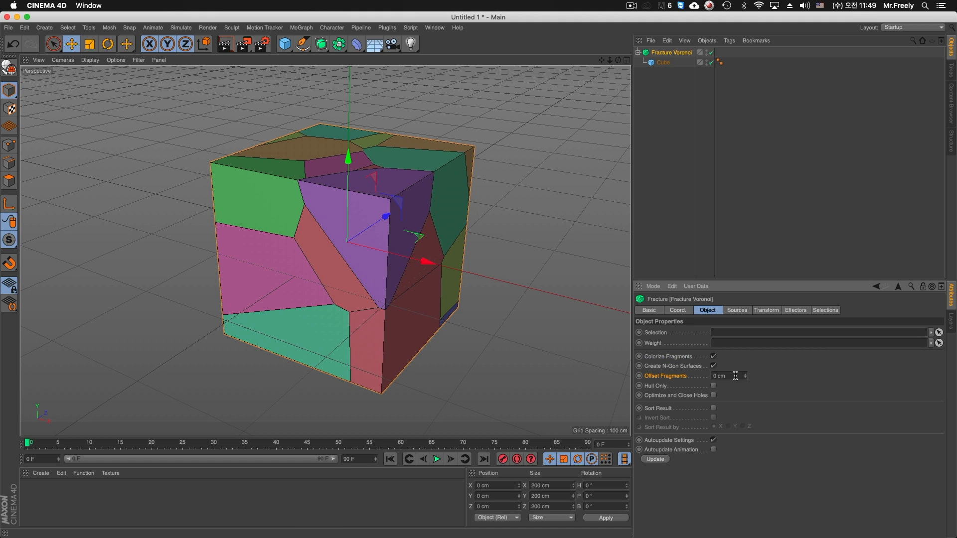
Step: Set Offset Fragments to 4.4 cm and preview-render the separated fragments from several angles
{"action": "left_click_drag", "start_coordinate": [746, 378], "coordinate": [746, 370]}
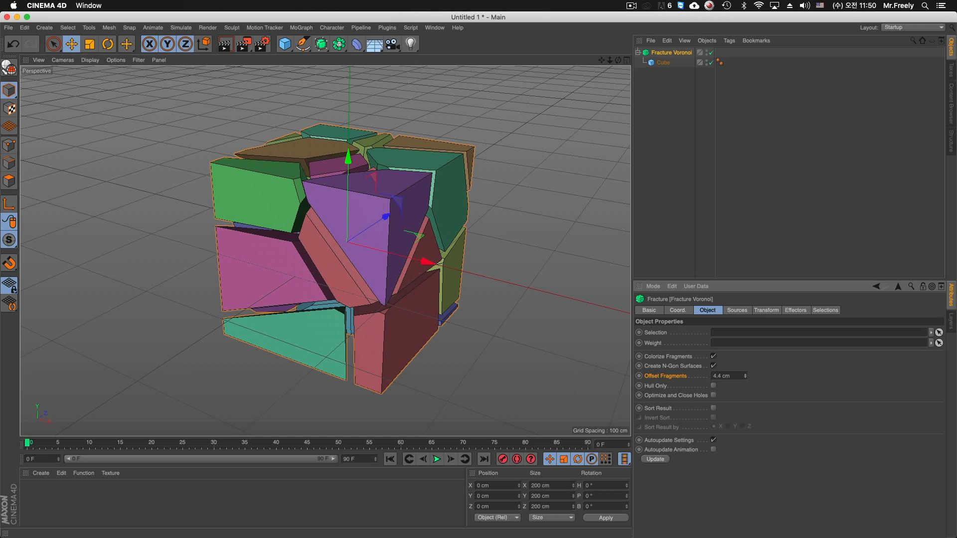
{"action": "mouse_move", "coordinate": [420, 226]}
{"action": "left_mouse_down", "text": "alt"}
{"action": "mouse_move", "coordinate": [549, 257]}
{"action": "mouse_move", "coordinate": [553, 223]}
{"action": "mouse_move", "coordinate": [511, 252]}
{"action": "left_mouse_up", "text": "alt"}
{"action": "left_click_drag", "start_coordinate": [431, 294], "coordinate": [486, 249], "text": "alt"}
{"action": "key", "text": "ctrl+r"}
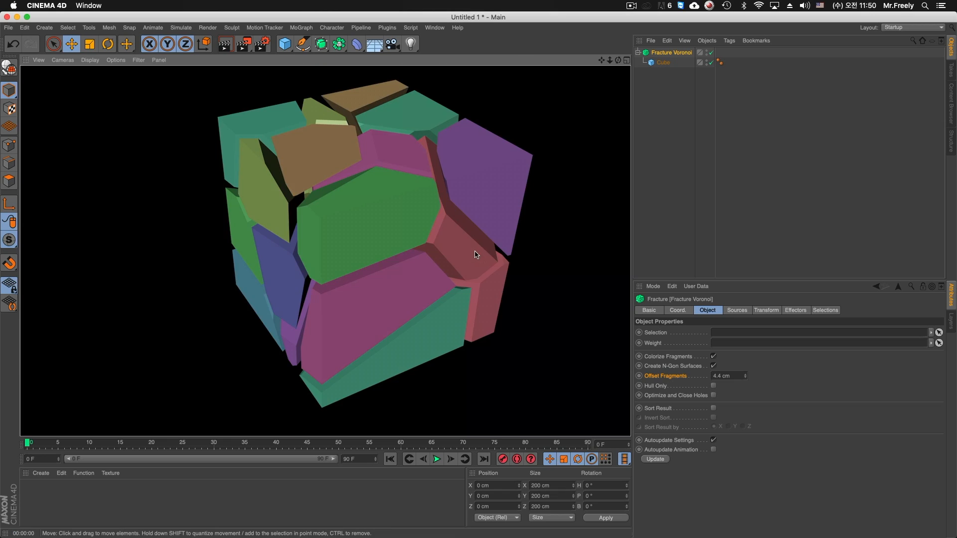
{"action": "left_click_drag", "start_coordinate": [386, 245], "coordinate": [351, 225], "text": "alt"}
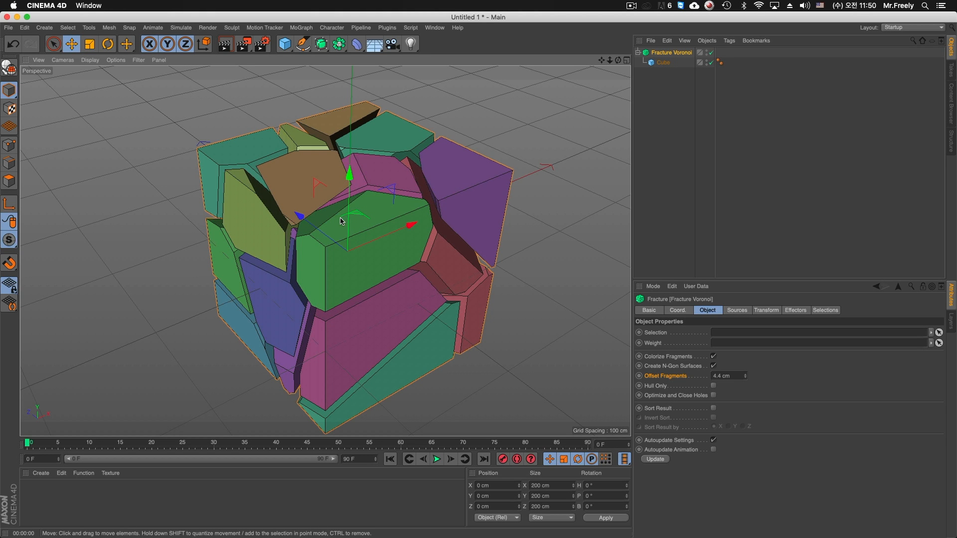
{"action": "left_click_drag", "start_coordinate": [310, 226], "coordinate": [367, 230], "text": "alt"}
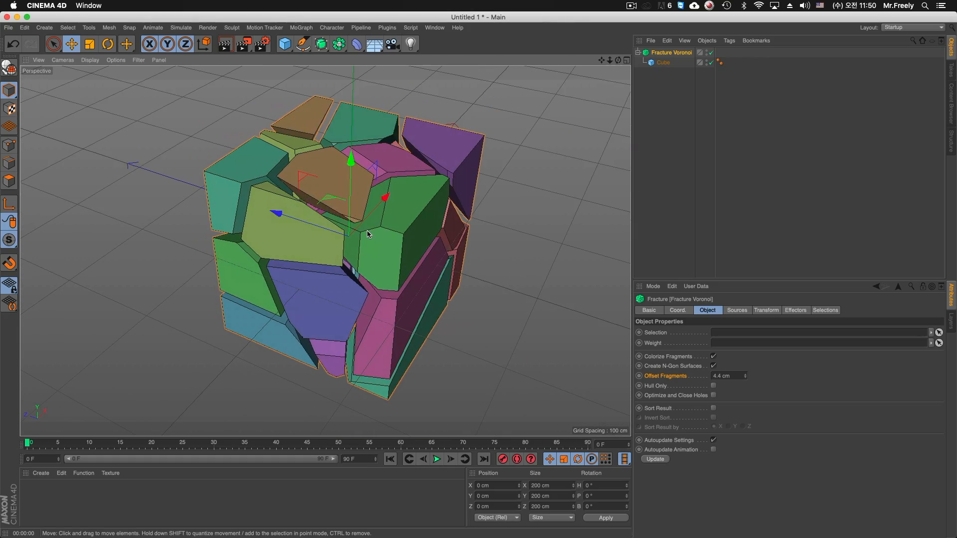
{"action": "scroll", "coordinate": [369, 227], "scroll_direction": "up", "scroll_amount": 5}
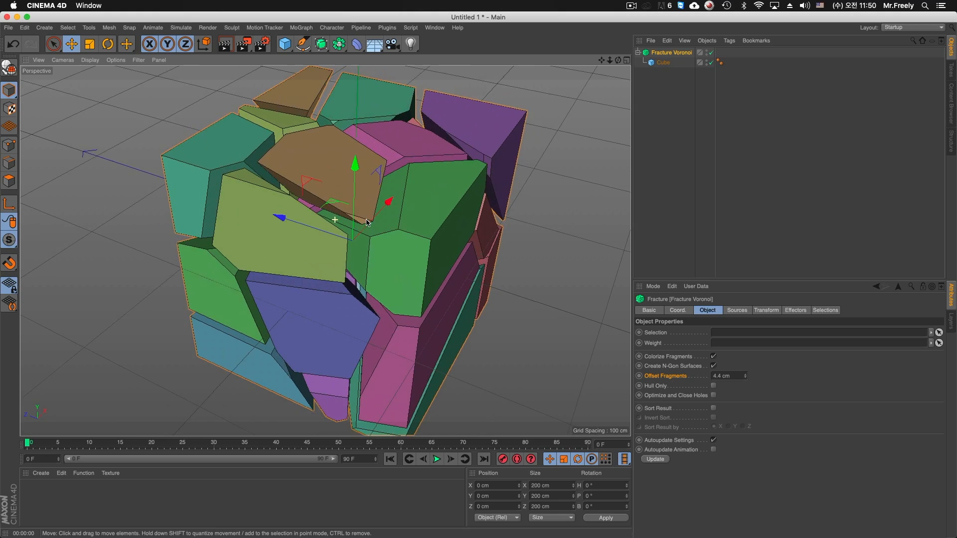
{"action": "left_click_drag", "start_coordinate": [376, 218], "coordinate": [353, 218], "text": "alt"}
{"action": "key", "text": "ctrl+r"}
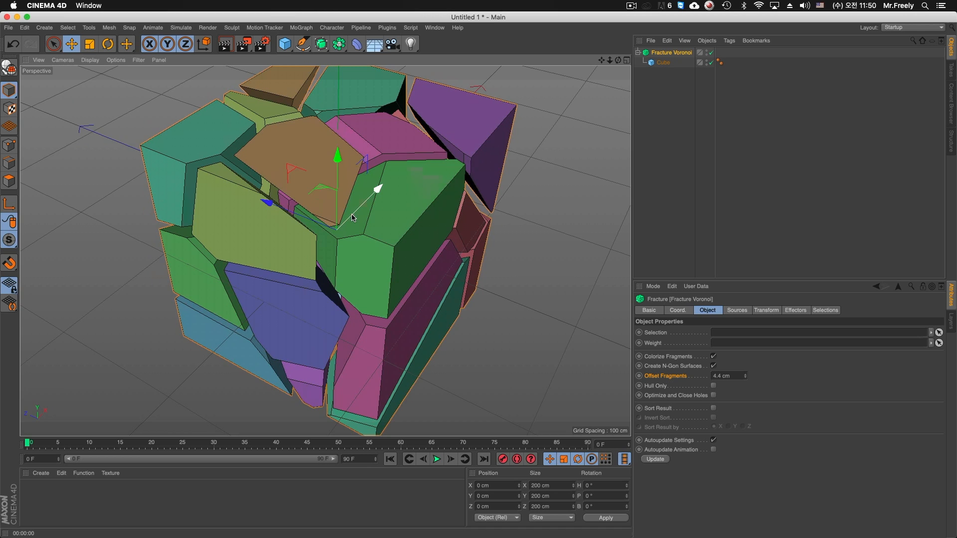
Step: Enable Hull Only on the Fracture Voronoi object and preview-render the hollow fragments
{"action": "left_click", "coordinate": [663, 62]}
{"action": "left_click", "coordinate": [670, 52]}
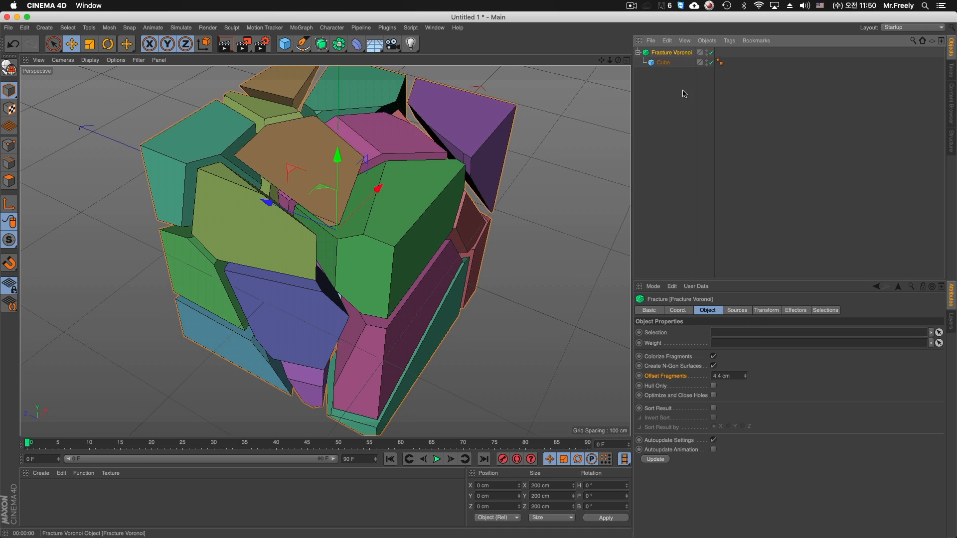
{"action": "left_click", "coordinate": [713, 386]}
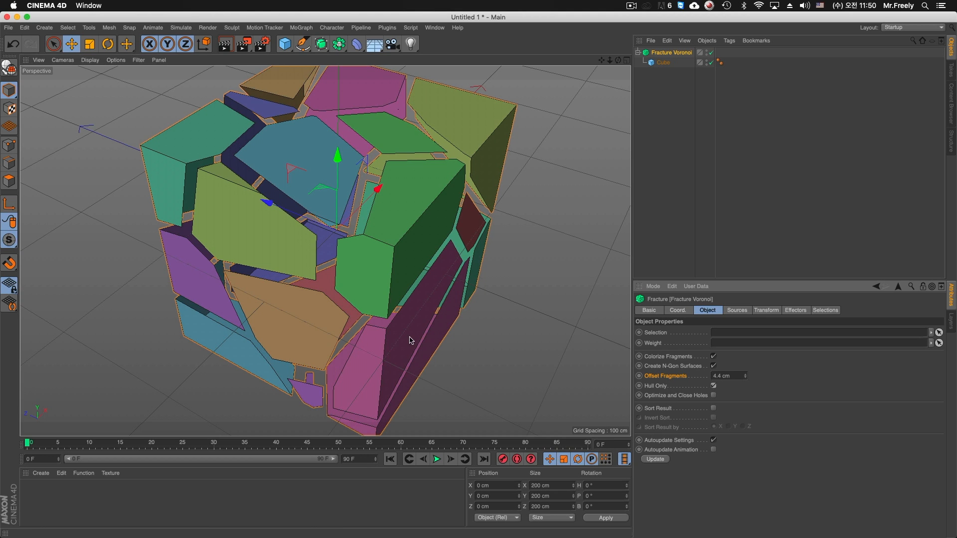
{"action": "left_click_drag", "start_coordinate": [425, 275], "coordinate": [418, 229], "text": "alt"}
{"action": "key", "text": "super+r"}
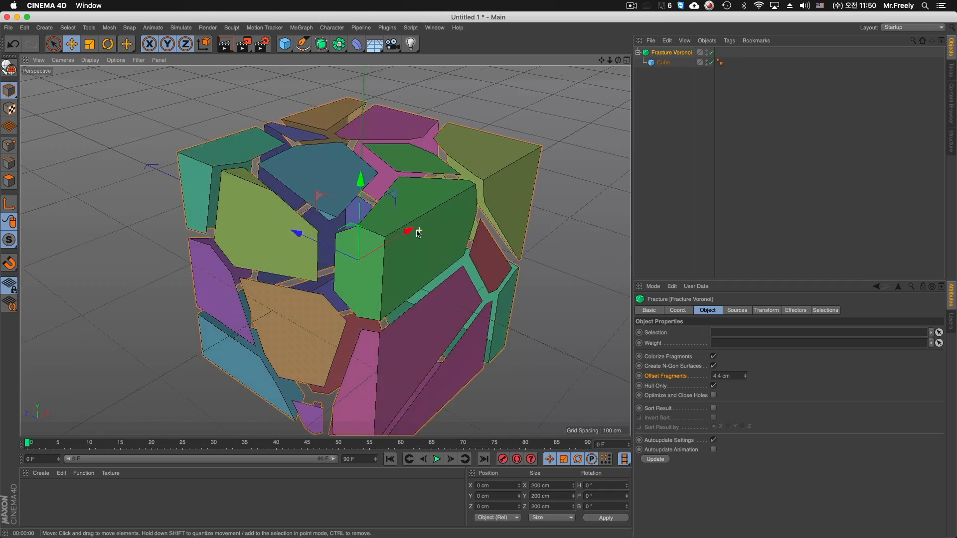
Step: Add an Omni light, move it to about X -395, Y 244, Z -294 cm, and preview-render the cube
{"action": "scroll", "coordinate": [418, 233], "scroll_direction": "down", "scroll_amount": 5}
{"action": "left_click", "coordinate": [411, 44]}
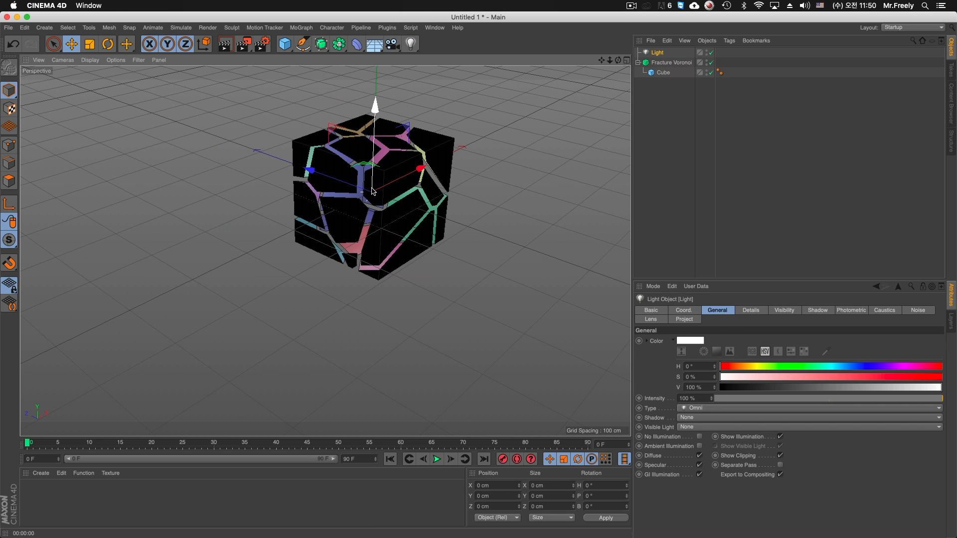
{"action": "mouse_move", "coordinate": [382, 186]}
{"action": "left_mouse_down"}
{"action": "mouse_move", "coordinate": [195, 295]}
{"action": "mouse_move", "coordinate": [155, 91]}
{"action": "mouse_move", "coordinate": [199, 124]}
{"action": "mouse_move", "coordinate": [391, 173]}
{"action": "left_mouse_up"}
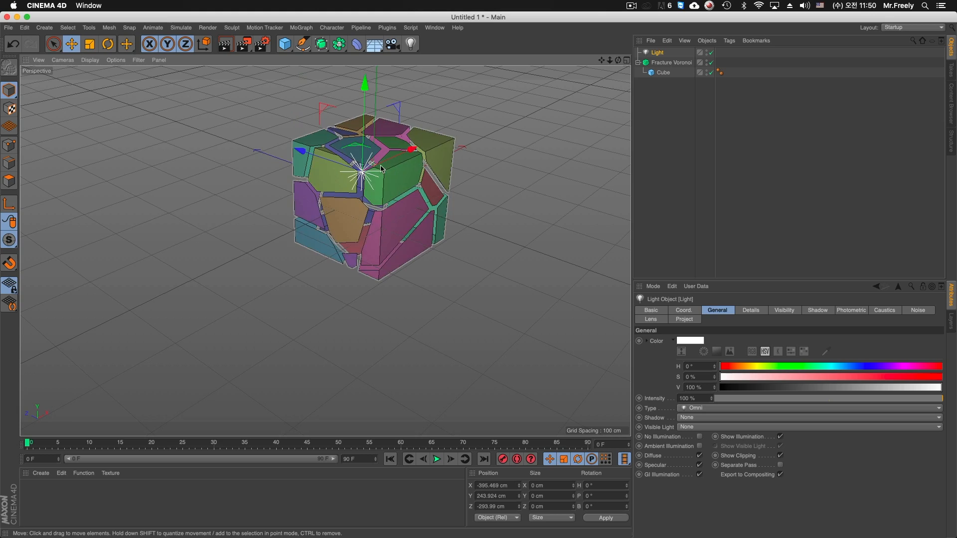
{"action": "scroll", "coordinate": [391, 173], "scroll_direction": "up", "scroll_amount": 8}
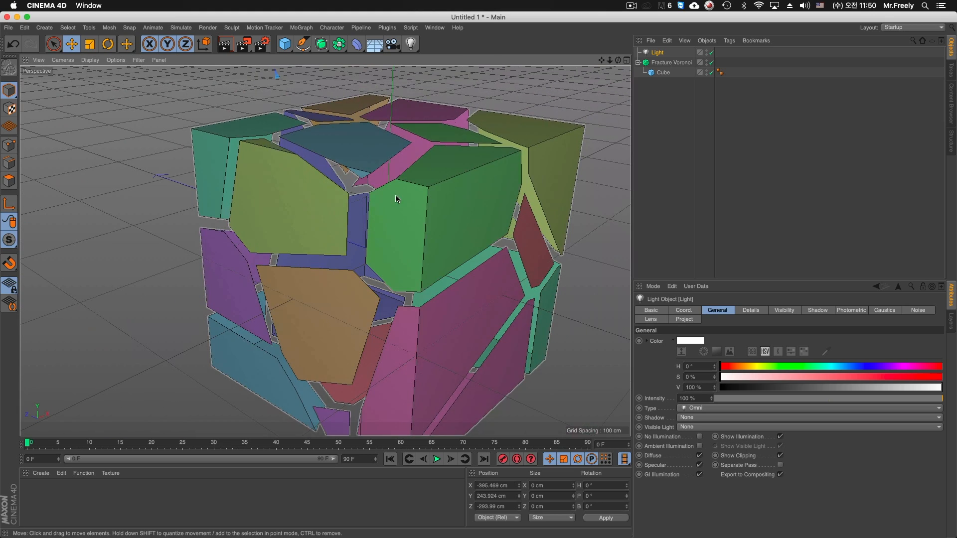
{"action": "key", "text": "ctrl+r"}
{"action": "scroll", "coordinate": [390, 166], "scroll_direction": "down", "scroll_amount": 3}
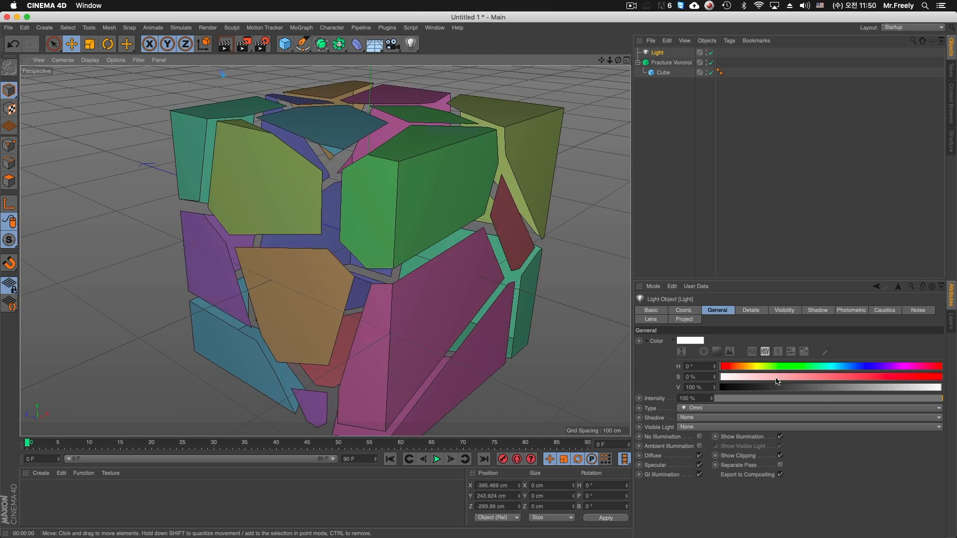
Step: Set the light's shadow to Shadow Maps (Soft) and preview-render the hollow fragments from different angles
{"action": "left_click", "coordinate": [705, 422]}
{"action": "left_click", "coordinate": [713, 443]}
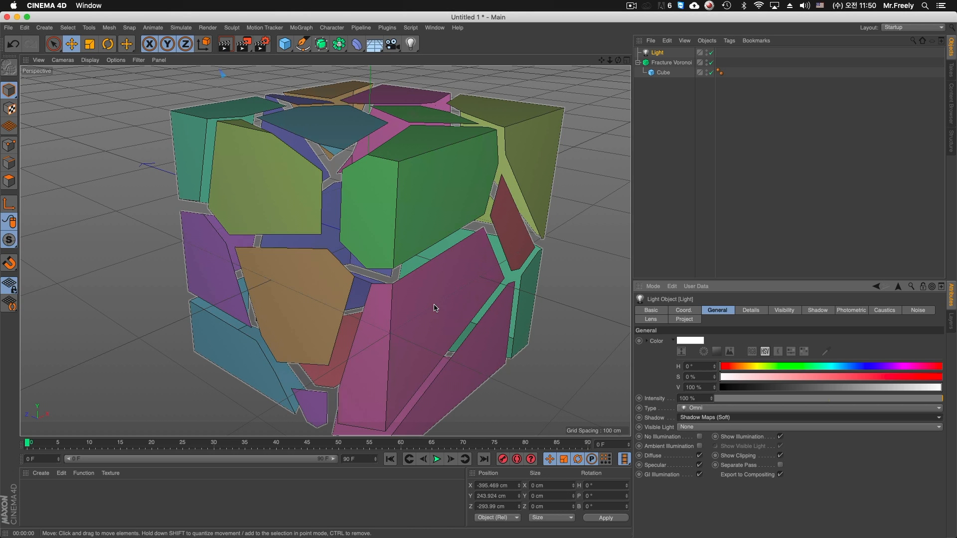
{"action": "key", "text": "ctrl+r"}
{"action": "left_click_drag", "start_coordinate": [357, 237], "coordinate": [422, 238], "text": "alt"}
{"action": "key", "text": "ctrl+r"}
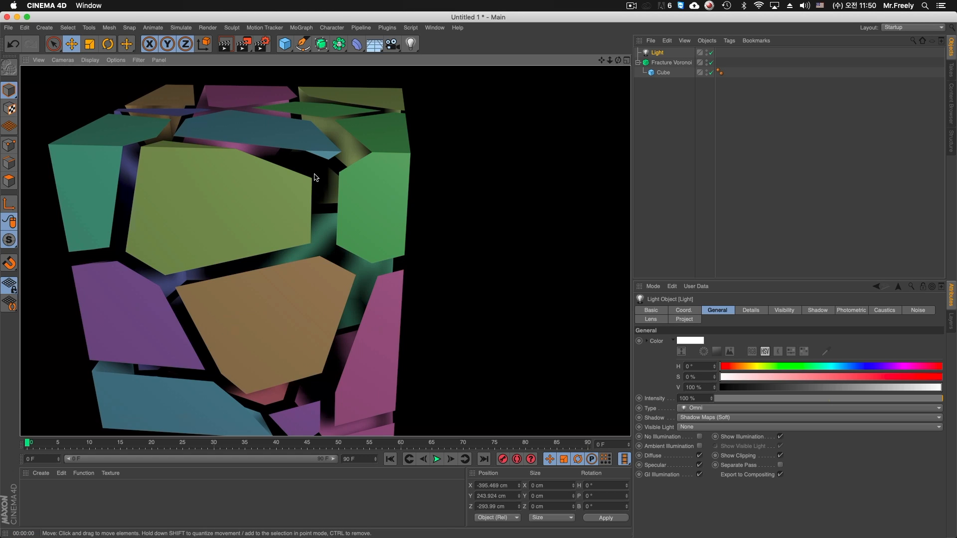
{"action": "scroll", "coordinate": [378, 211], "scroll_direction": "down", "scroll_amount": 5}
{"action": "left_click_drag", "start_coordinate": [384, 228], "coordinate": [326, 194], "text": "alt"}
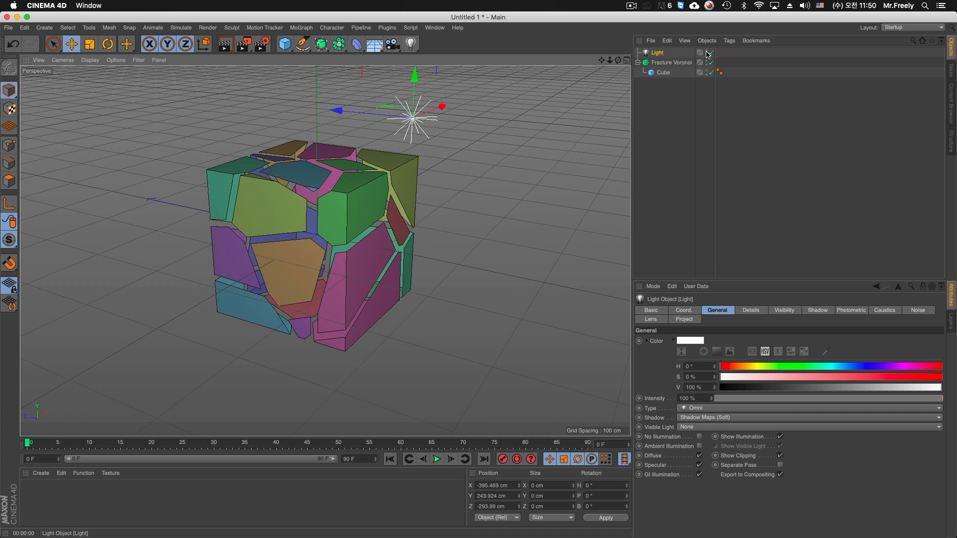
Step: Try an Offset Fragments value of 1 cm on the Fracture Voronoi object, and set it back to 0 cm
{"action": "left_click", "coordinate": [670, 62]}
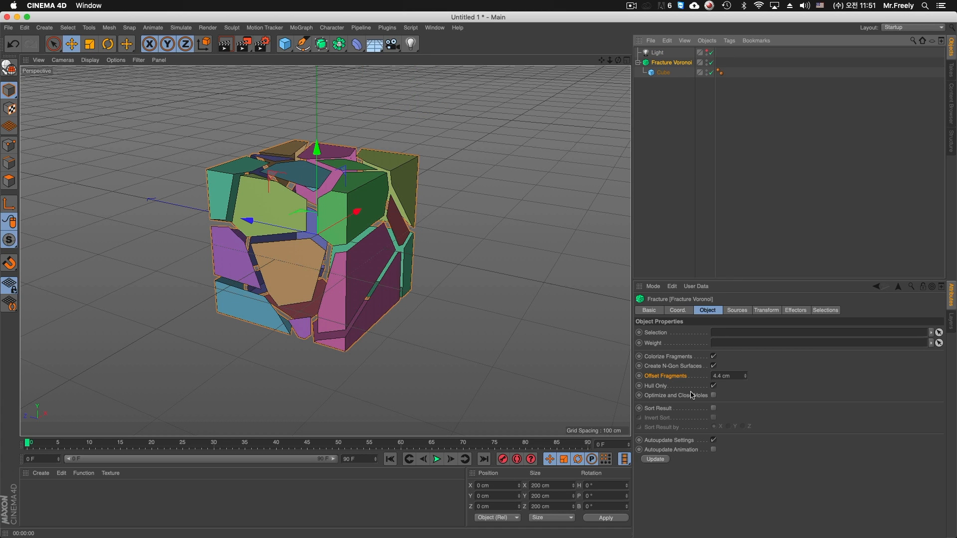
{"action": "left_click", "coordinate": [732, 376]}
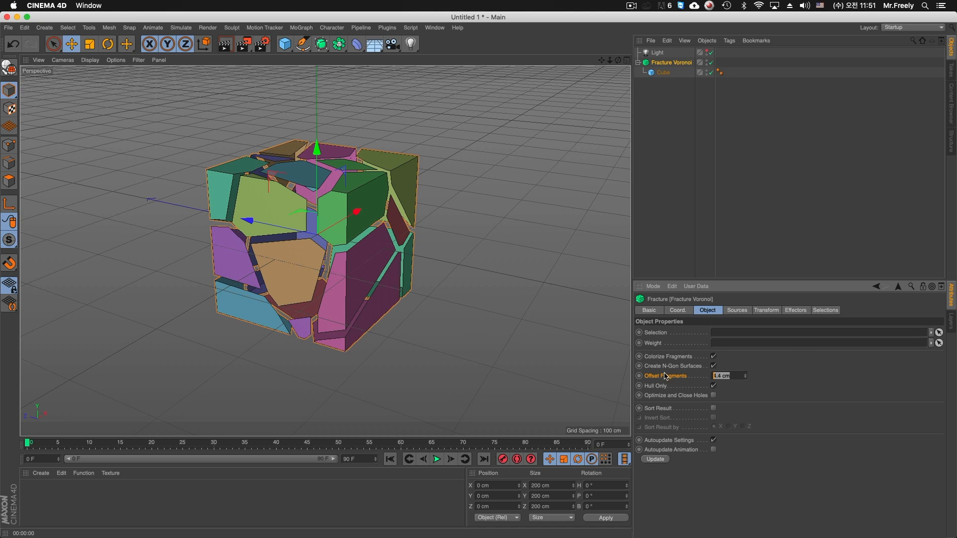
{"action": "type", "text": "1"}
{"action": "key", "text": "Return"}
{"action": "left_click", "coordinate": [722, 376]}
{"action": "type", "text": "0"}
{"action": "key", "text": "Return"}
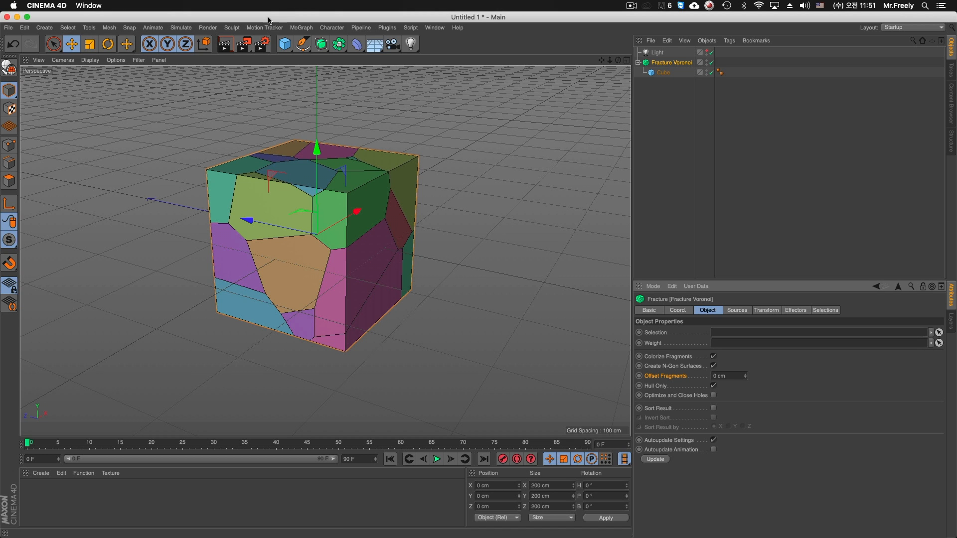
{"action": "scroll", "coordinate": [368, 189], "scroll_direction": "up", "scroll_amount": 2}
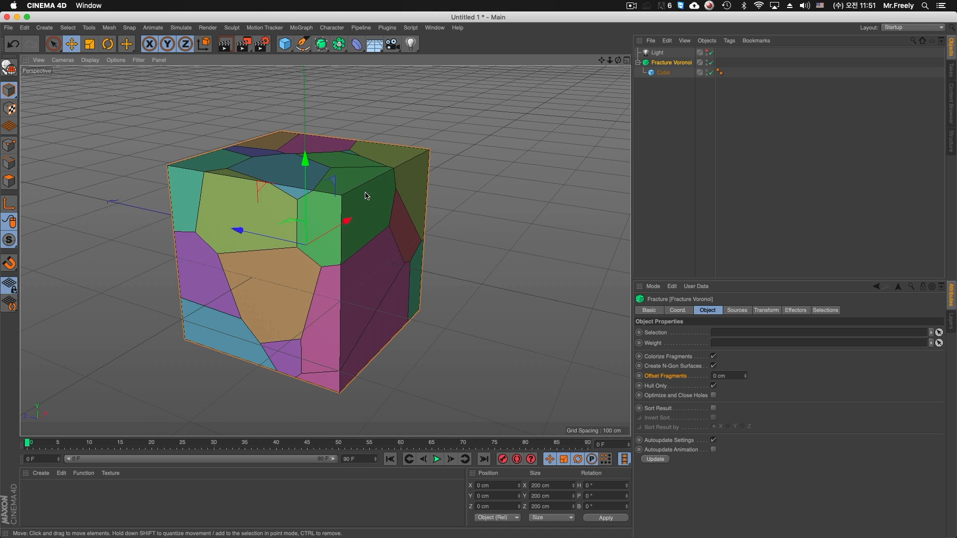
{"action": "left_click_drag", "start_coordinate": [601, 61], "coordinate": [631, 60]}
{"action": "left_click", "coordinate": [301, 28]}
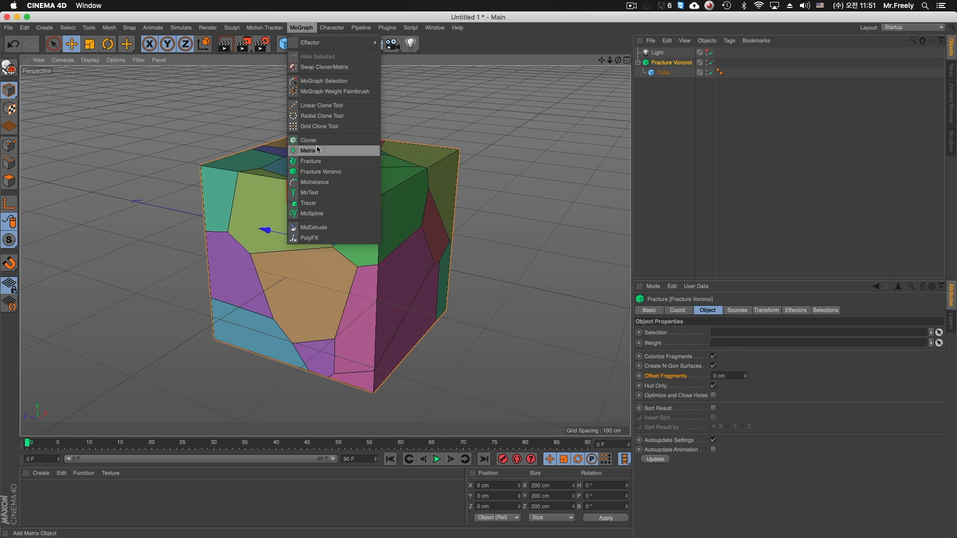
{"action": "left_click", "coordinate": [665, 62]}
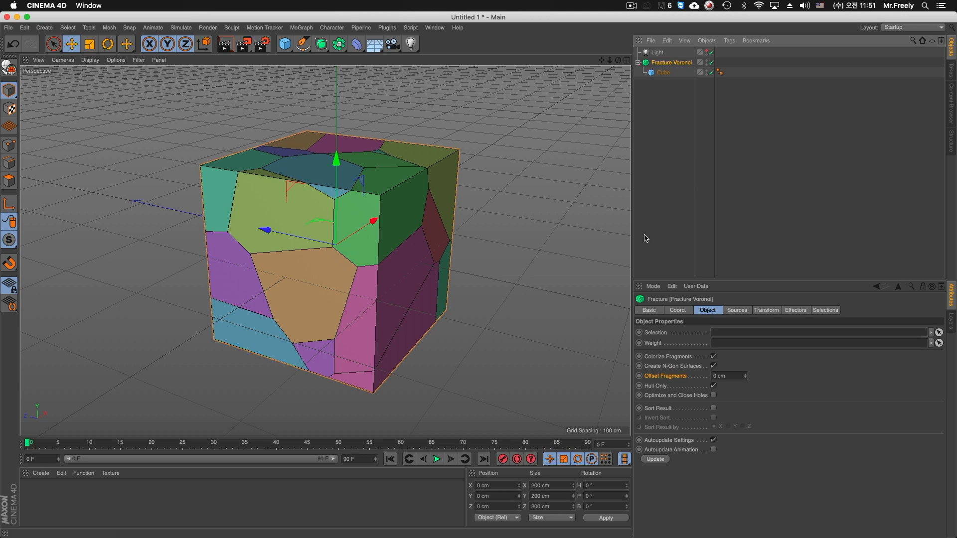
Step: Show the Point Generator - Distribution settings among the Fracture Voronoi object's sources and enlarge the attributes area to fit them
{"action": "left_click_drag", "start_coordinate": [601, 60], "coordinate": [619, 68]}
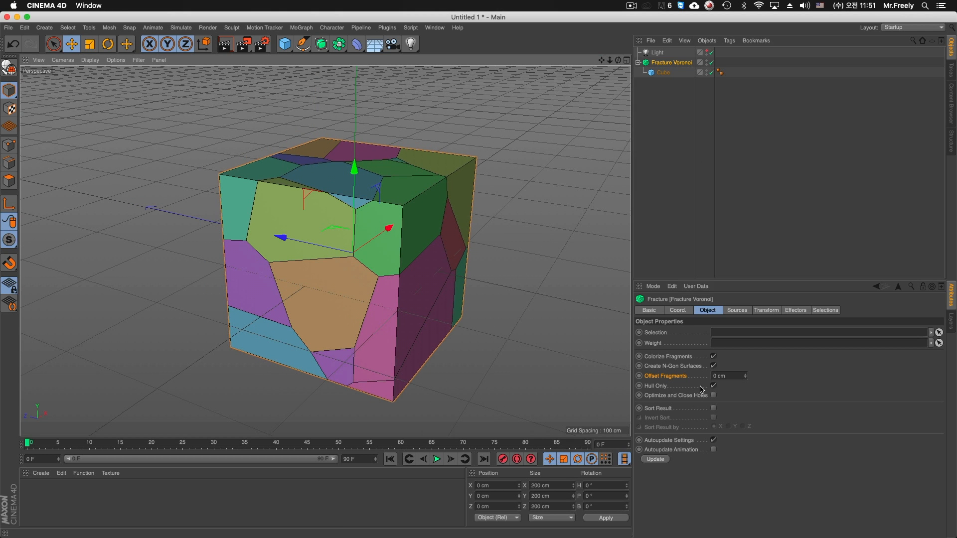
{"action": "left_click", "coordinate": [735, 310]}
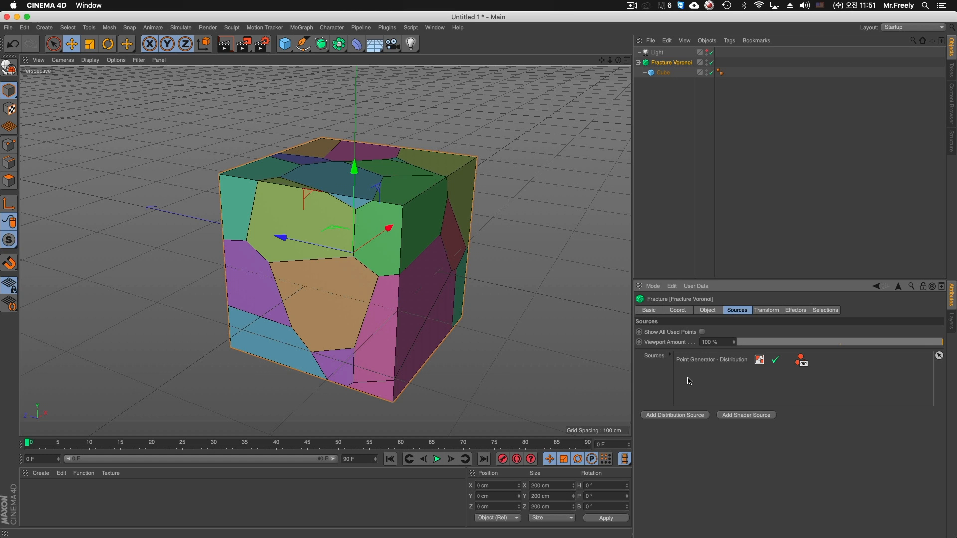
{"action": "left_click", "coordinate": [712, 360]}
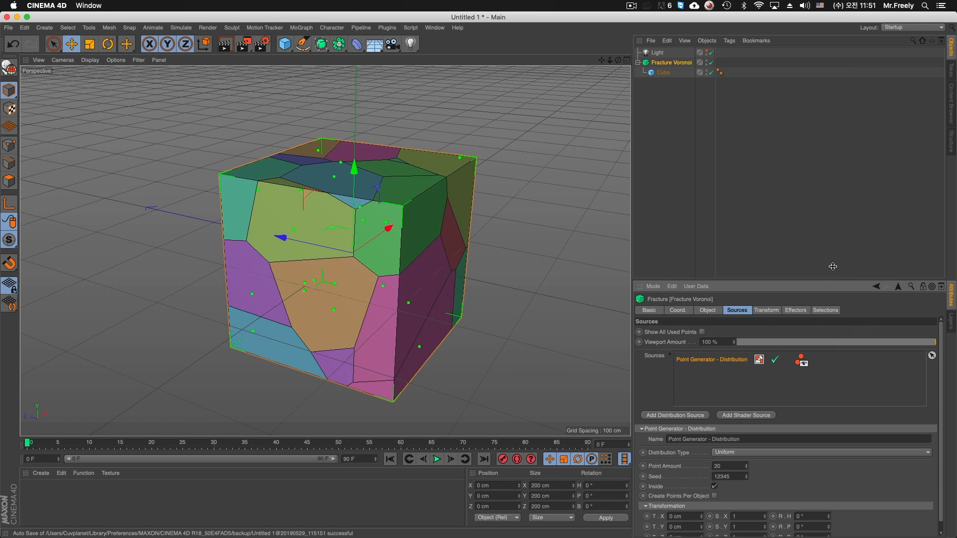
{"action": "left_click_drag", "start_coordinate": [834, 280], "coordinate": [834, 207]}
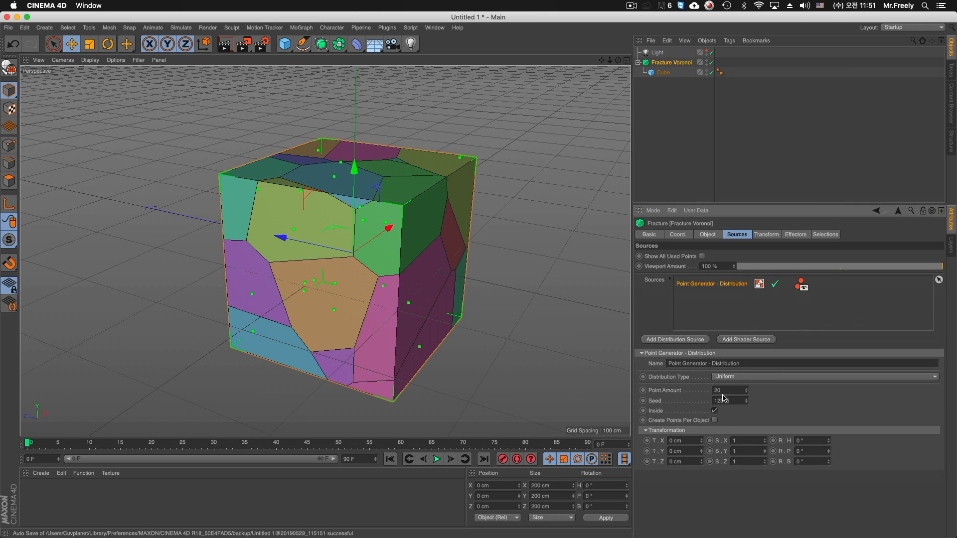
Step: Try a much higher Point Amount on the Point Generator - Distribution source, and set it back to 20
{"action": "left_click", "coordinate": [746, 389]}
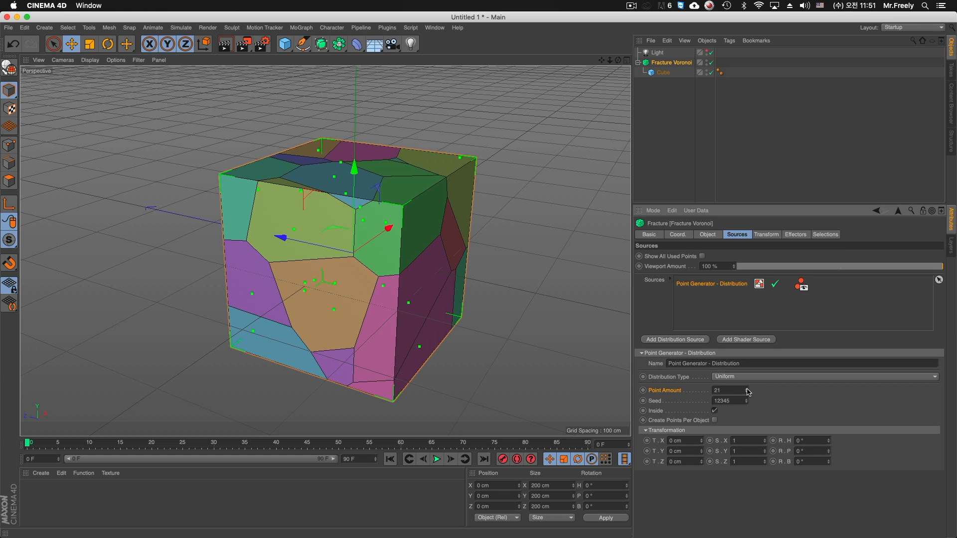
{"action": "left_click_drag", "start_coordinate": [748, 391], "coordinate": [822, 329]}
{"action": "double_click", "coordinate": [743, 387]}
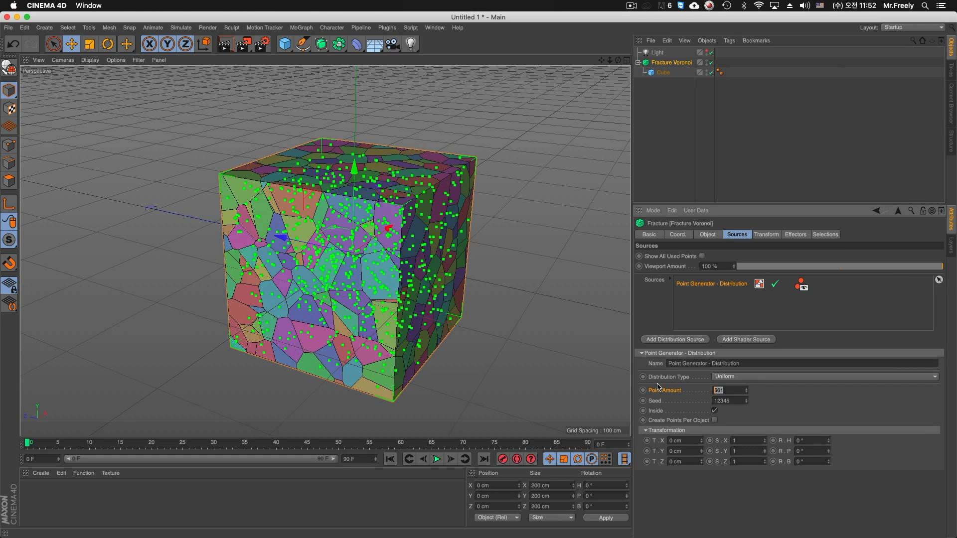
{"action": "type", "text": "20"}
{"action": "key", "text": "Return"}
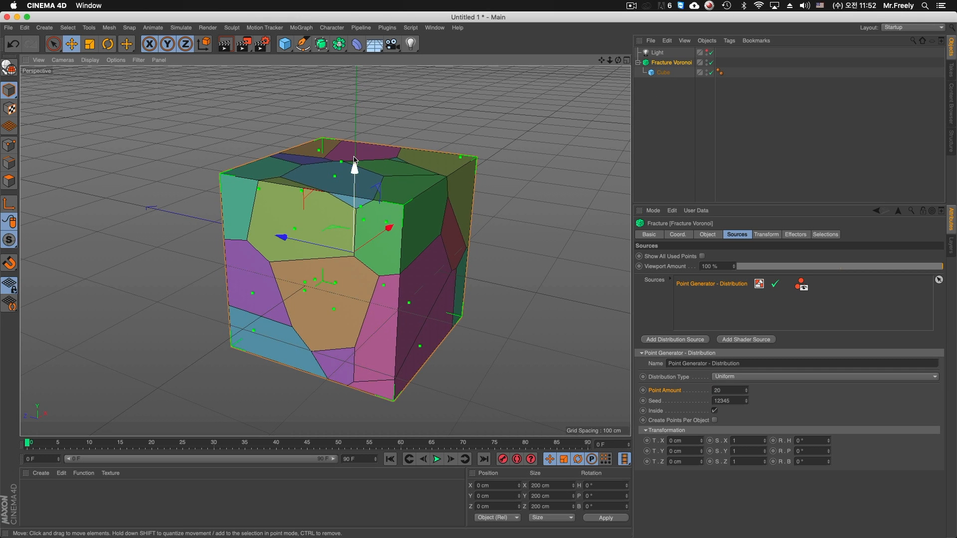
Step: Add a Random effector to the Fracture Voronoi object to scatter its fragments
{"action": "left_click", "coordinate": [303, 28]}
{"action": "mouse_move", "coordinate": [323, 44]}
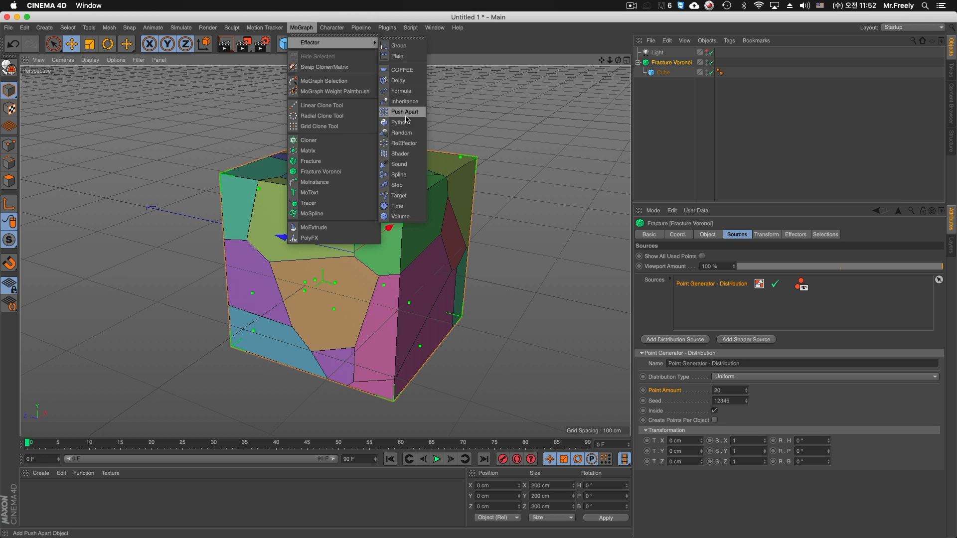
{"action": "left_click", "coordinate": [407, 133]}
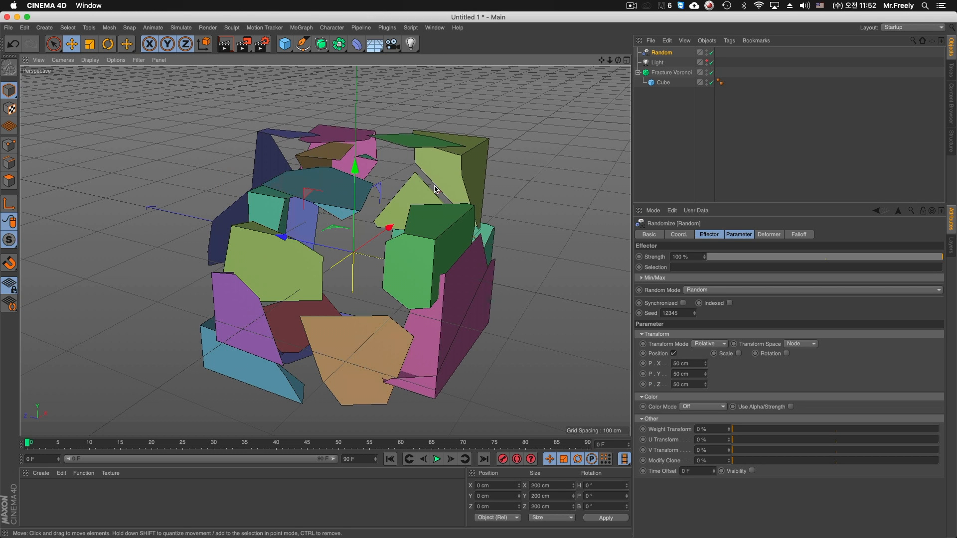
Step: Disable Hull Only on the Fracture Voronoi object and return to its source settings
{"action": "left_click", "coordinate": [670, 72]}
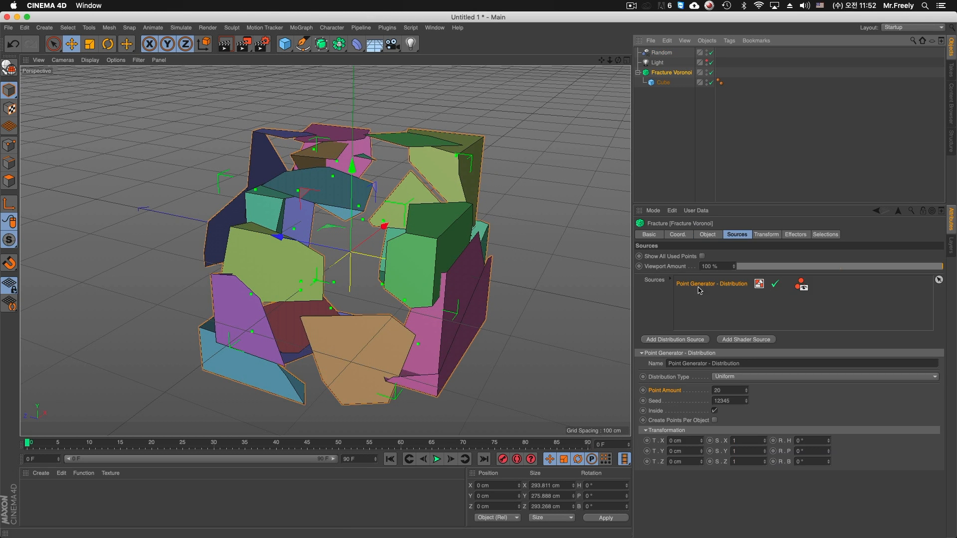
{"action": "left_click", "coordinate": [707, 235]}
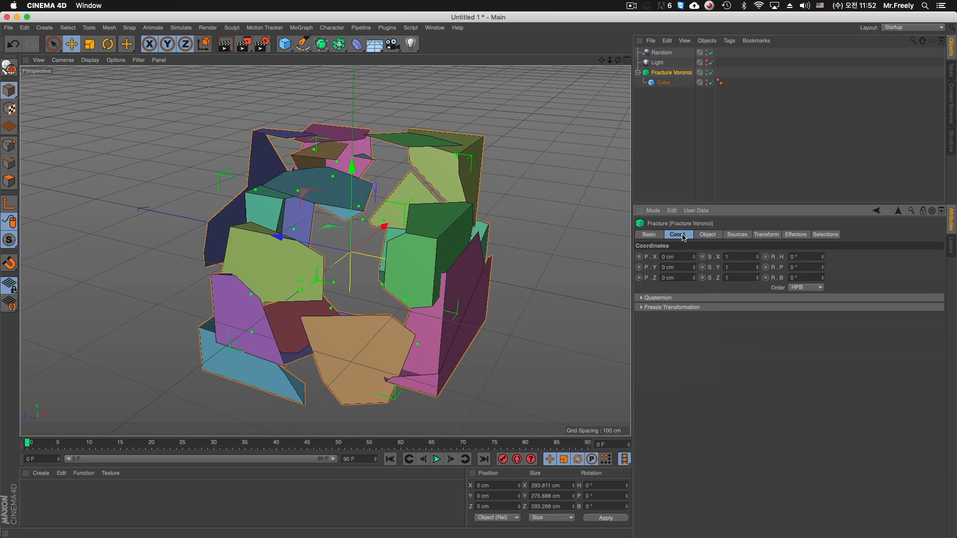
{"action": "left_click", "coordinate": [713, 310]}
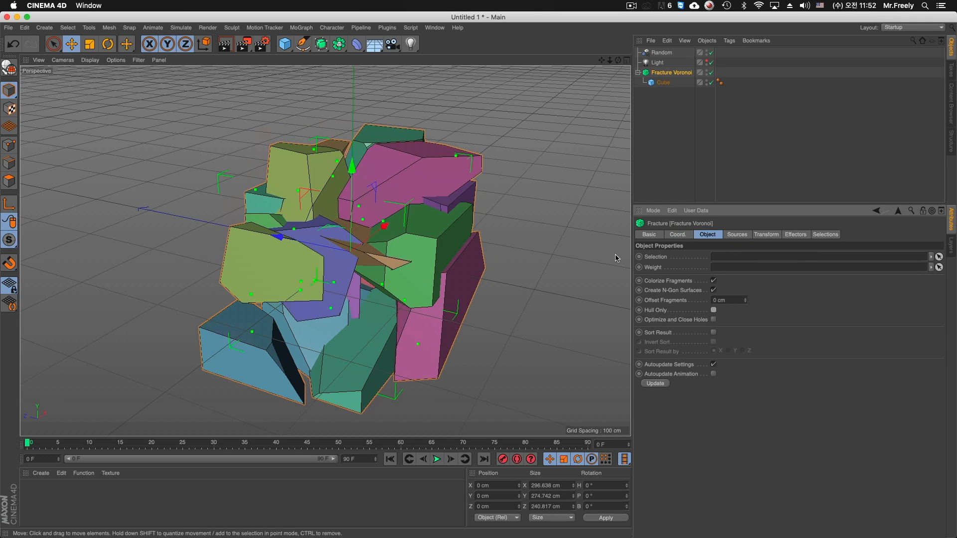
{"action": "left_click", "coordinate": [736, 234]}
{"action": "left_click_drag", "start_coordinate": [413, 289], "coordinate": [434, 269], "text": "alt"}
Step: Set the Random effector's position offset to 100 cm on X, Y and Z
{"action": "left_click", "coordinate": [660, 52]}
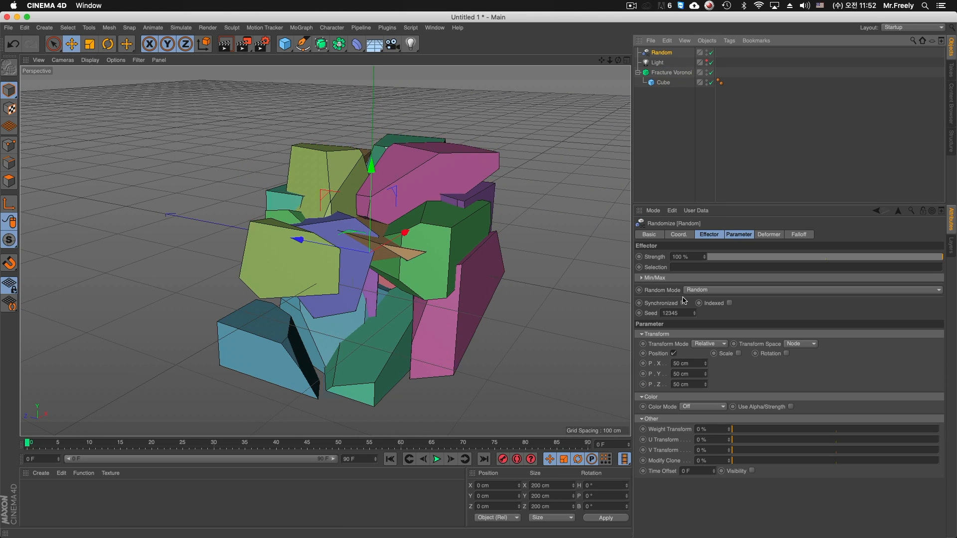
{"action": "double_click", "coordinate": [688, 364]}
{"action": "type", "text": "100"}
{"action": "key", "text": "Tab"}
{"action": "type", "text": "100"}
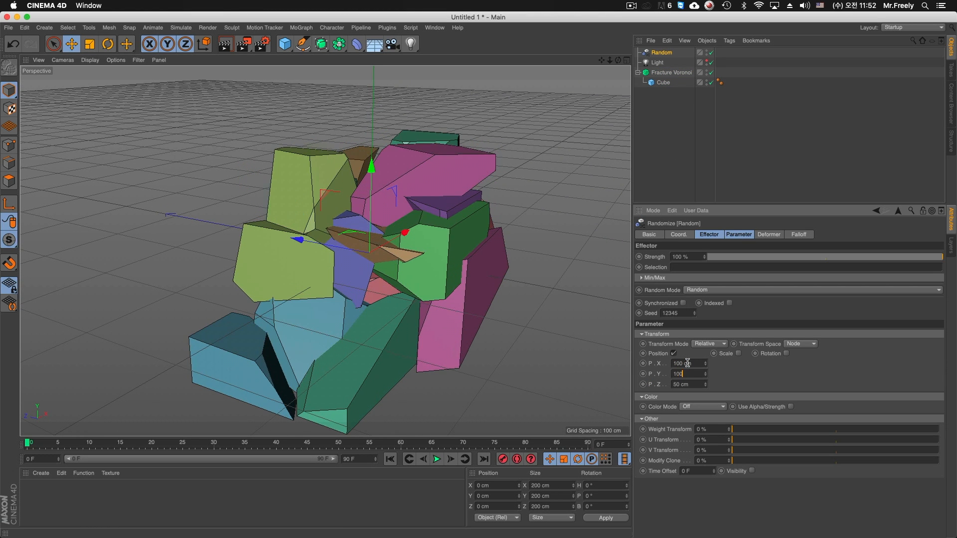
{"action": "key", "text": "Tab"}
{"action": "type", "text": "100"}
{"action": "key", "text": "Return"}
{"action": "left_click_drag", "start_coordinate": [457, 309], "coordinate": [506, 292], "text": "alt"}
Step: Raise the seed of the Fracture Voronoi object's Point Generator to 12349
{"action": "left_click", "coordinate": [670, 72]}
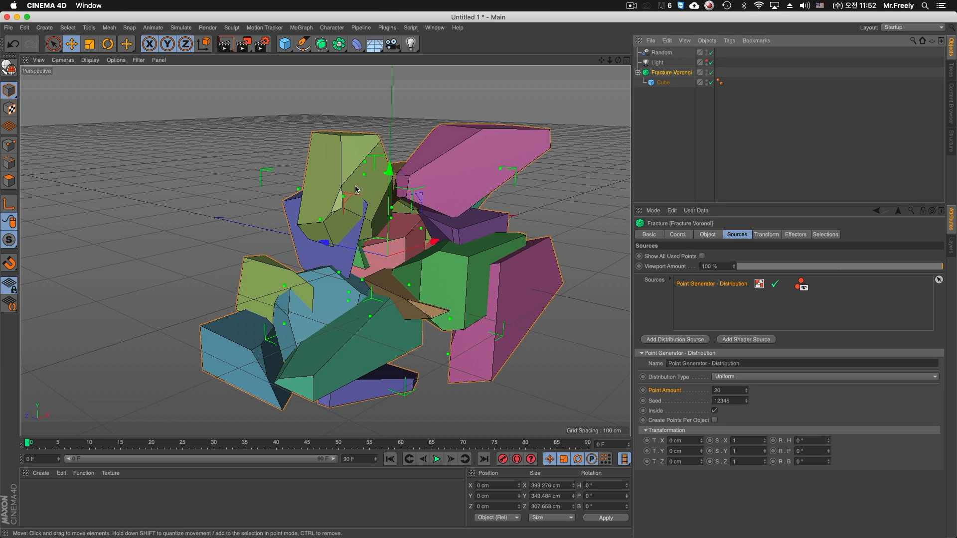
{"action": "left_click", "coordinate": [746, 399]}
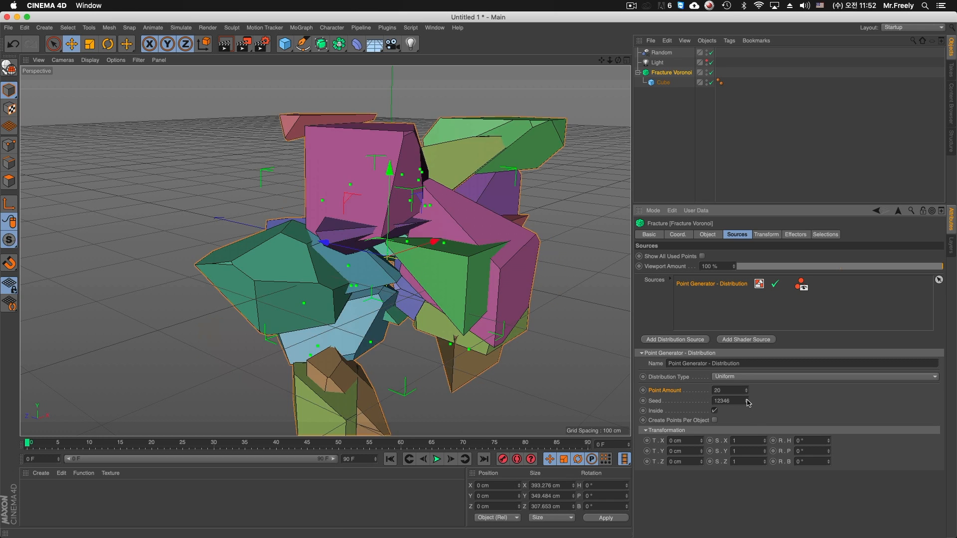
{"action": "left_click", "coordinate": [746, 399]}
{"action": "left_click", "coordinate": [746, 399]}
{"action": "left_click", "coordinate": [746, 399]}
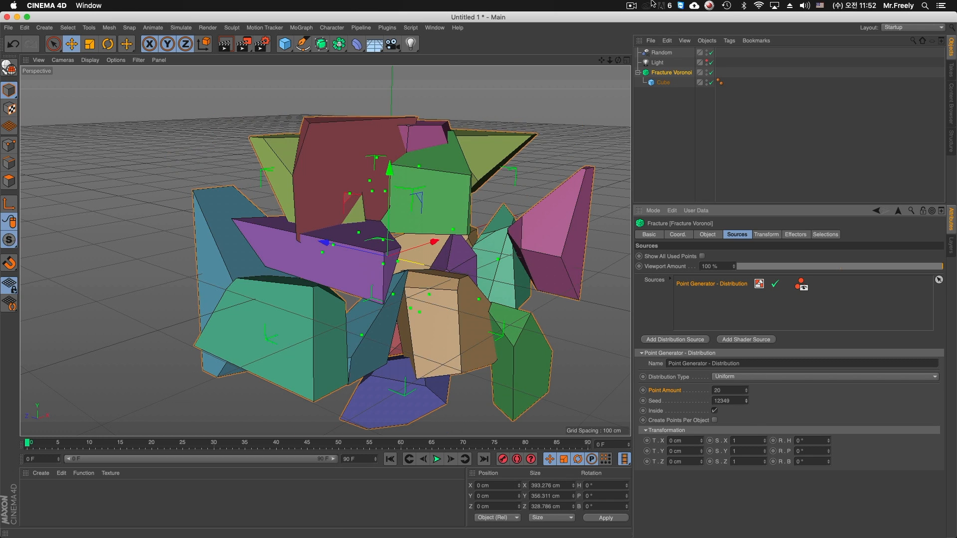
Step: Switch off the Random effector, raise the Point Generator's seed to 12359, and switch the effector back on
{"action": "left_click", "coordinate": [711, 52]}
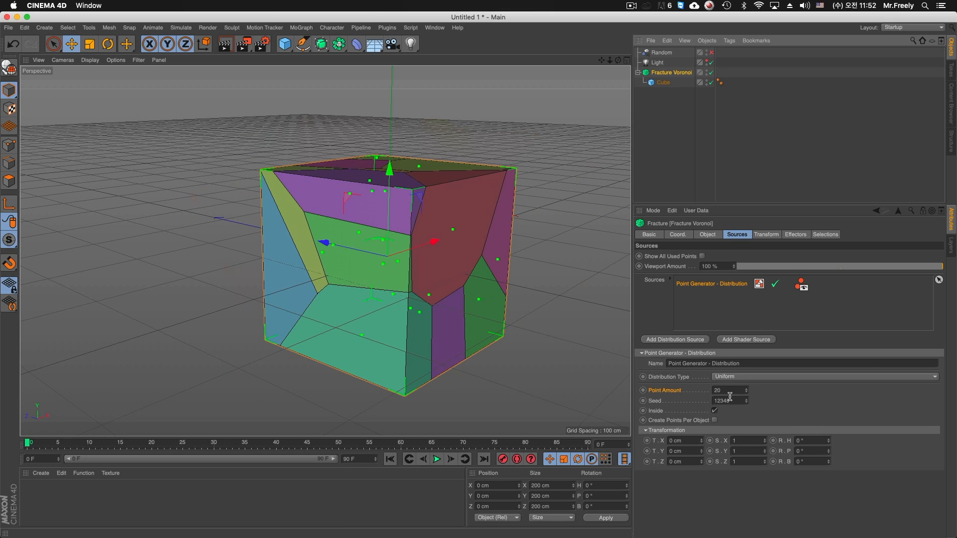
{"action": "left_click", "coordinate": [745, 399]}
{"action": "left_click", "coordinate": [746, 399]}
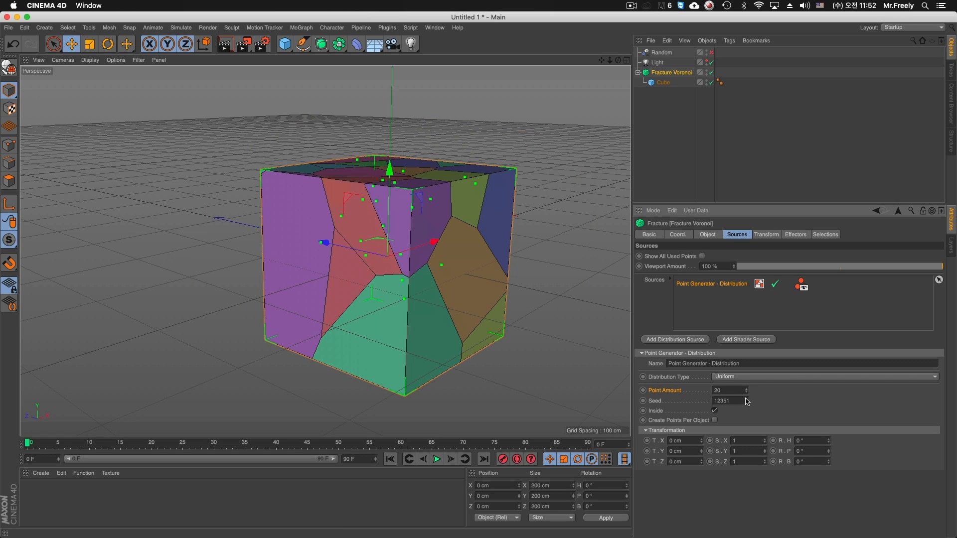
{"action": "left_click", "coordinate": [746, 399]}
{"action": "left_click", "coordinate": [746, 399]}
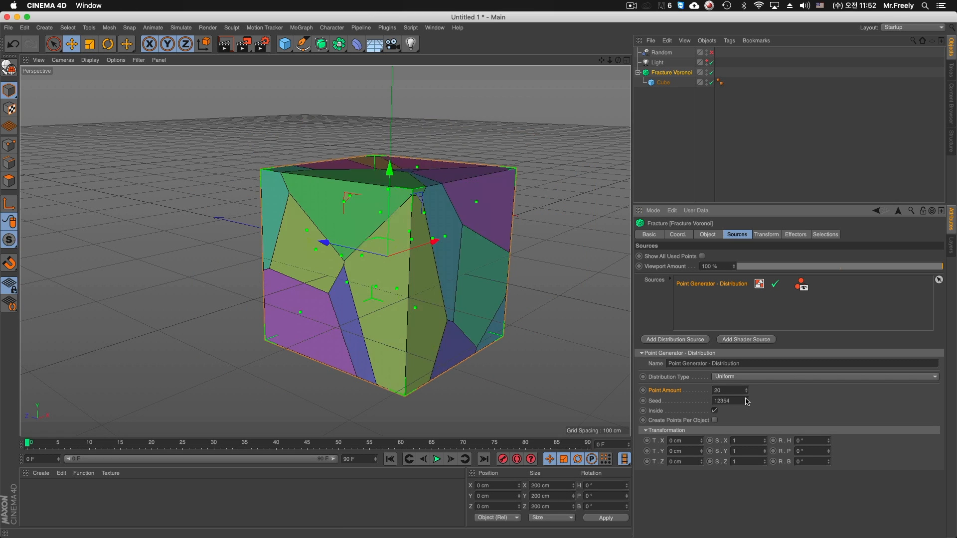
{"action": "left_click", "coordinate": [746, 399]}
{"action": "left_click", "coordinate": [746, 399]}
{"action": "left_click", "coordinate": [746, 399]}
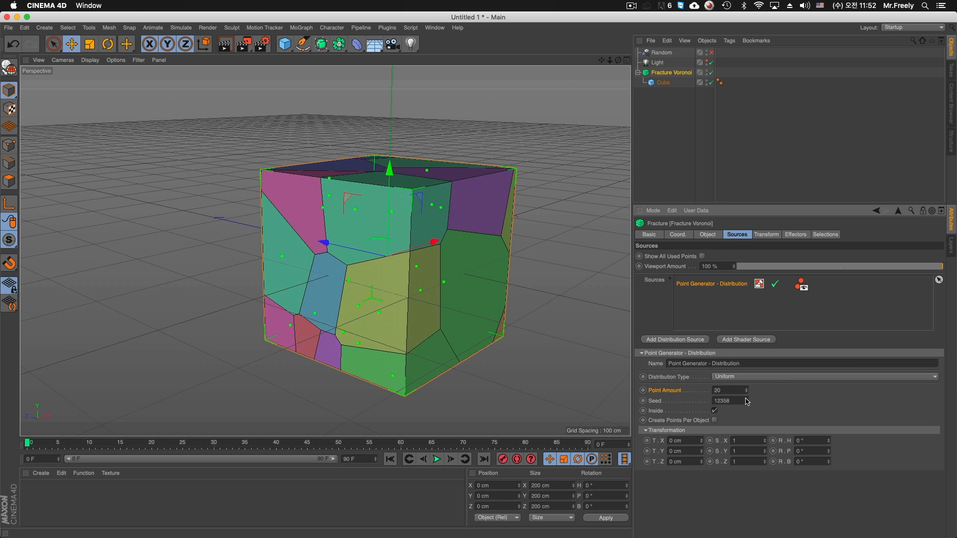
{"action": "left_click", "coordinate": [746, 399]}
{"action": "left_click", "coordinate": [711, 52]}
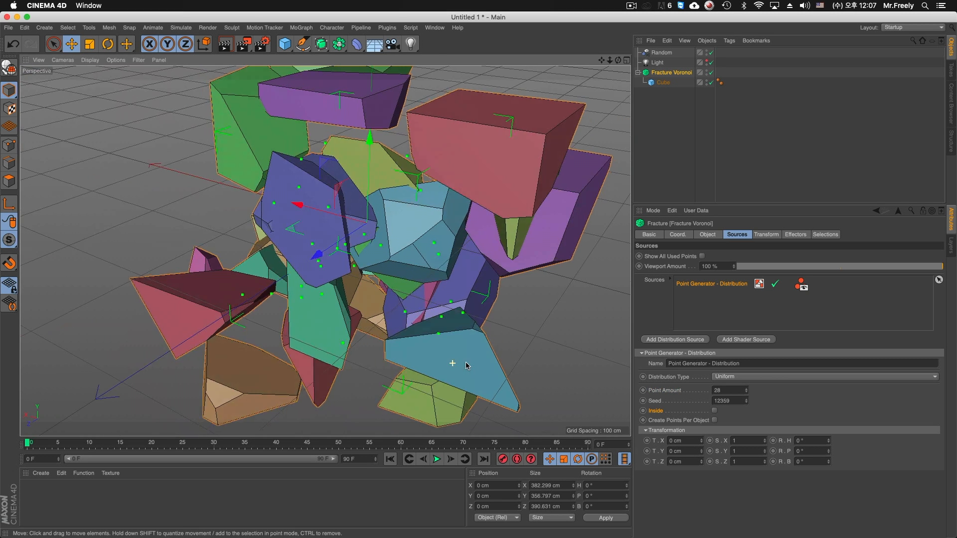
Step: Enable Inside on the Point Generator and examine the scattered fragments from different angles
{"action": "left_click", "coordinate": [714, 410]}
{"action": "left_click_drag", "start_coordinate": [498, 294], "coordinate": [409, 270], "text": "alt"}
{"action": "left_click_drag", "start_coordinate": [488, 258], "coordinate": [427, 283], "text": "alt"}
{"action": "middle_click_drag", "start_coordinate": [427, 283], "coordinate": [483, 286], "text": "alt"}
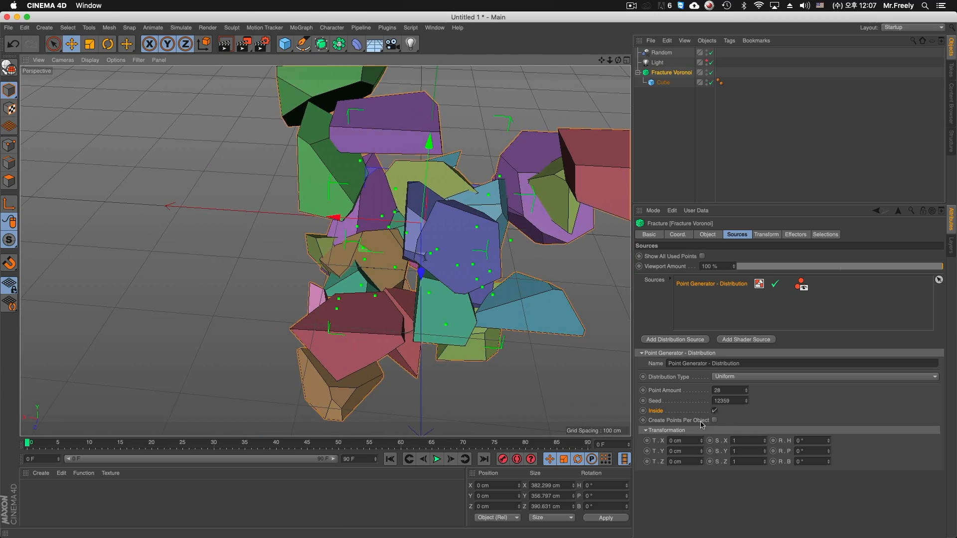
Step: Try shifting the Point Generator's distribution to a T.X of 212 cm, undoing an accidental move
{"action": "mouse_move", "coordinate": [701, 440]}
{"action": "left_mouse_down"}
{"action": "mouse_move", "coordinate": [770, 440]}
{"action": "mouse_move", "coordinate": [700, 444]}
{"action": "left_mouse_up"}
{"action": "left_click_drag", "start_coordinate": [385, 253], "coordinate": [406, 223], "text": "alt"}
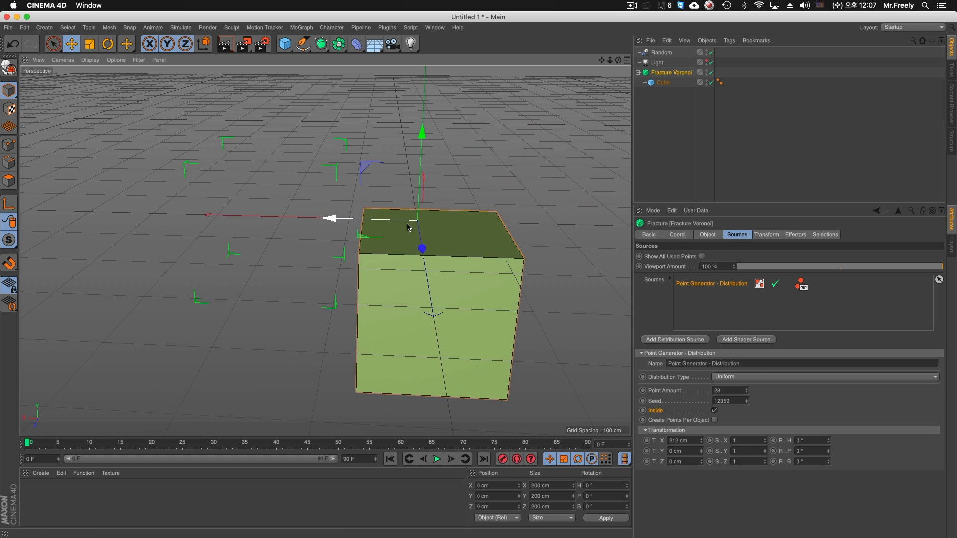
{"action": "left_click_drag", "start_coordinate": [245, 218], "coordinate": [309, 236]}
{"action": "key", "text": "super+z"}
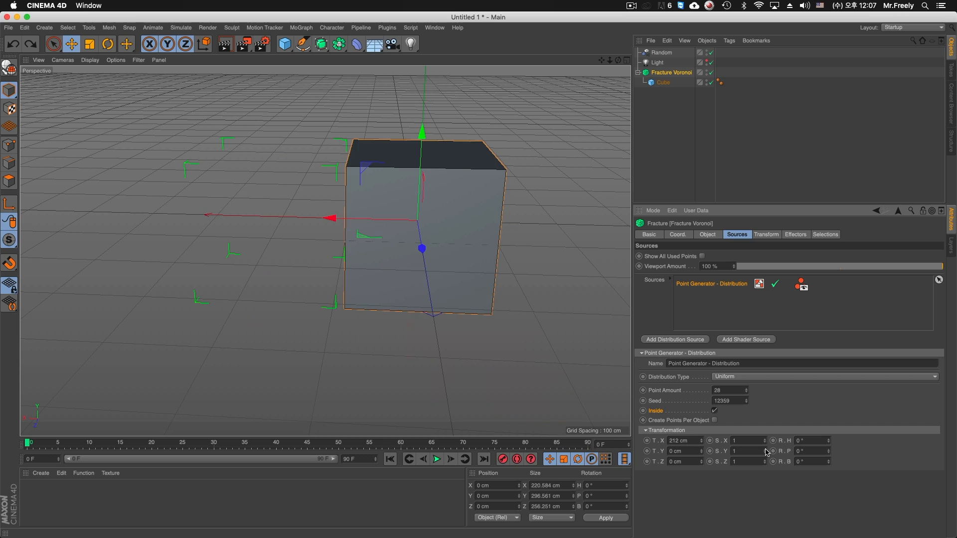
Step: Disable Inside on the Point Generator and bring its T.X down to 87 cm
{"action": "left_click", "coordinate": [714, 410]}
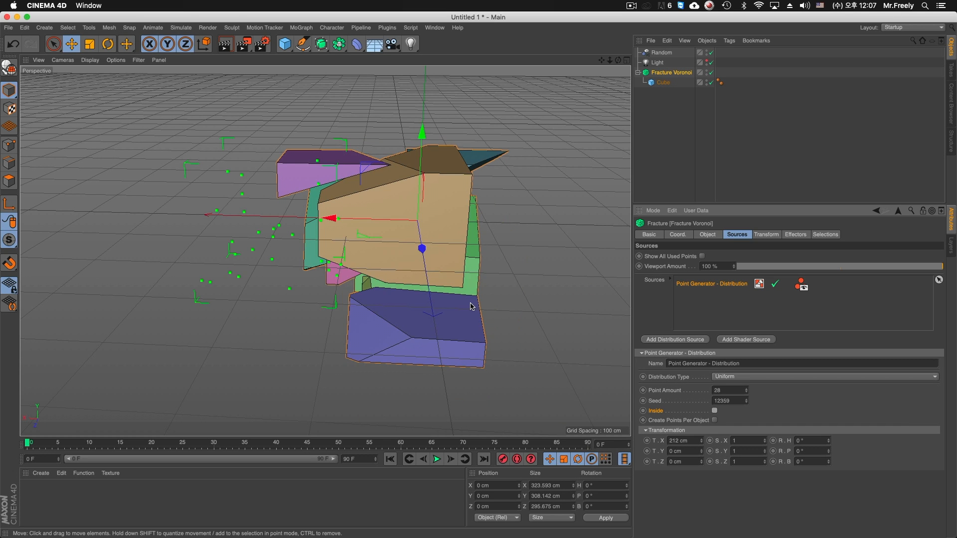
{"action": "left_click_drag", "start_coordinate": [701, 441], "coordinate": [701, 503]}
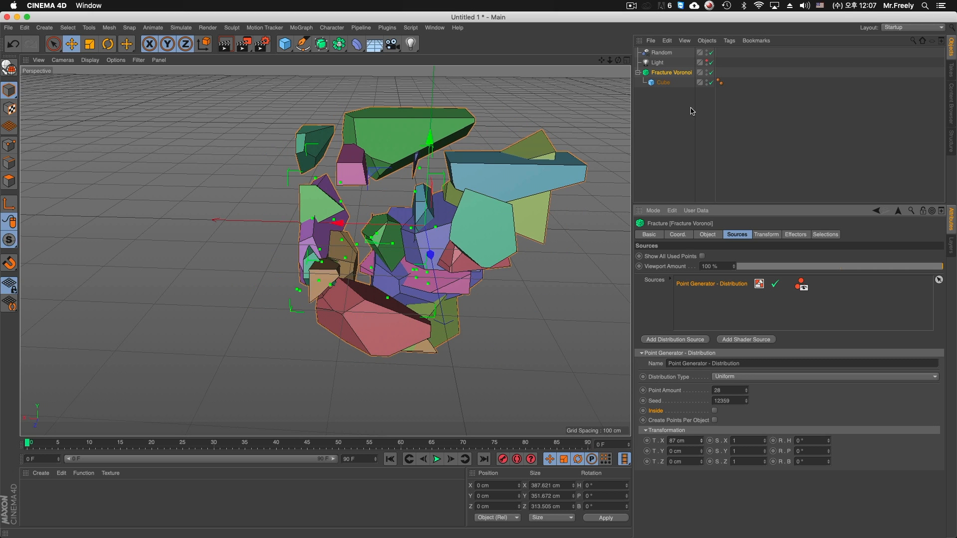
Step: Set the Point Generator's T.X to 0 cm and switch off the Random effector
{"action": "left_click", "coordinate": [711, 52]}
{"action": "middle_click_drag", "start_coordinate": [448, 278], "coordinate": [442, 306], "text": "alt"}
{"action": "left_click_drag", "start_coordinate": [701, 441], "coordinate": [701, 482]}
{"action": "key", "text": "super+z"}
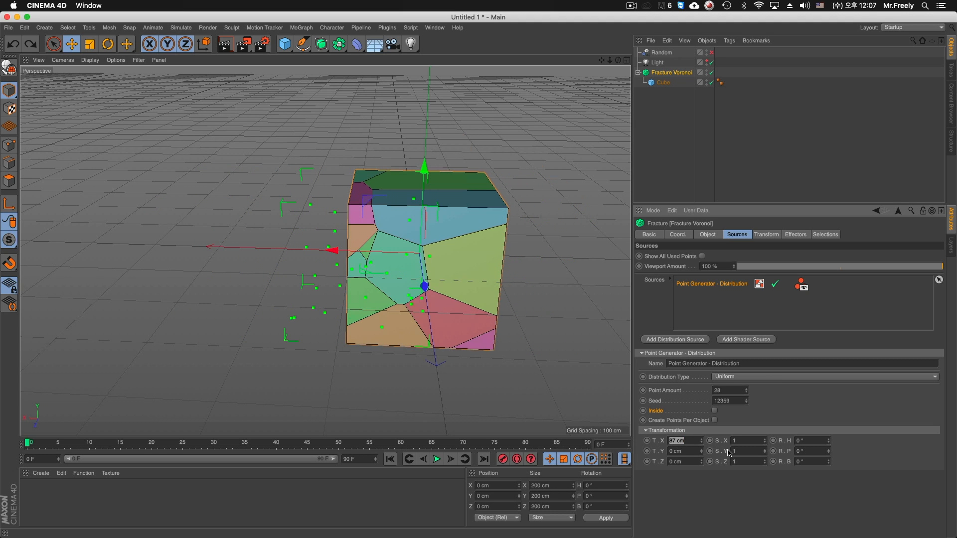
{"action": "key", "text": "super+z"}
{"action": "left_click_drag", "start_coordinate": [692, 441], "coordinate": [597, 431]}
{"action": "type", "text": "0"}
{"action": "key", "text": "Return"}
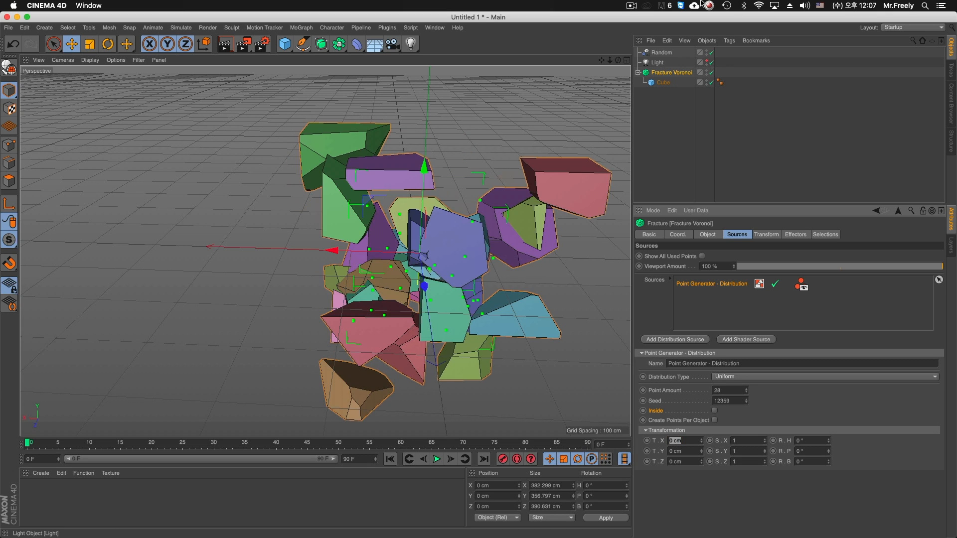
{"action": "left_click", "coordinate": [711, 52]}
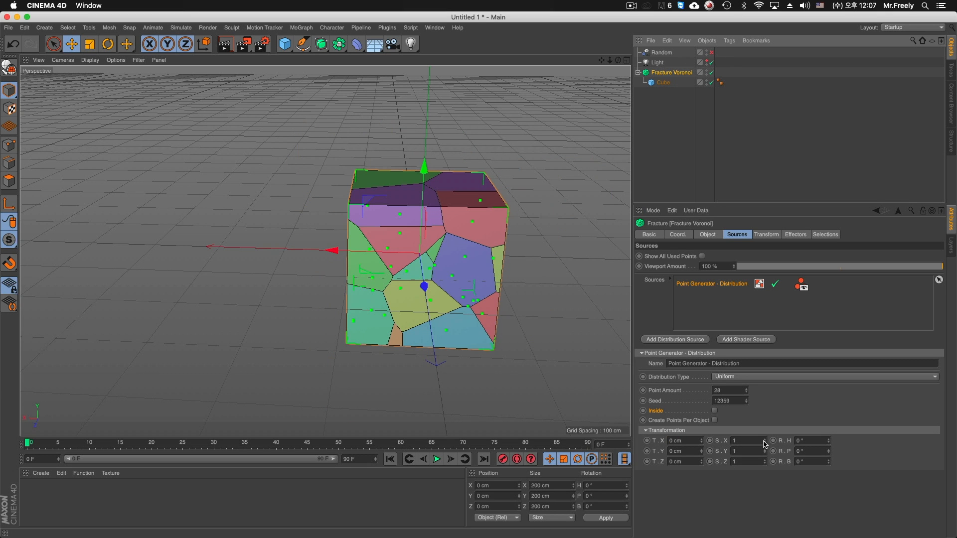
Step: Try an S.X of 0.01 on the Point Generator, undo it, and try an S.Y of 0.01
{"action": "left_click_drag", "start_coordinate": [765, 441], "coordinate": [764, 491]}
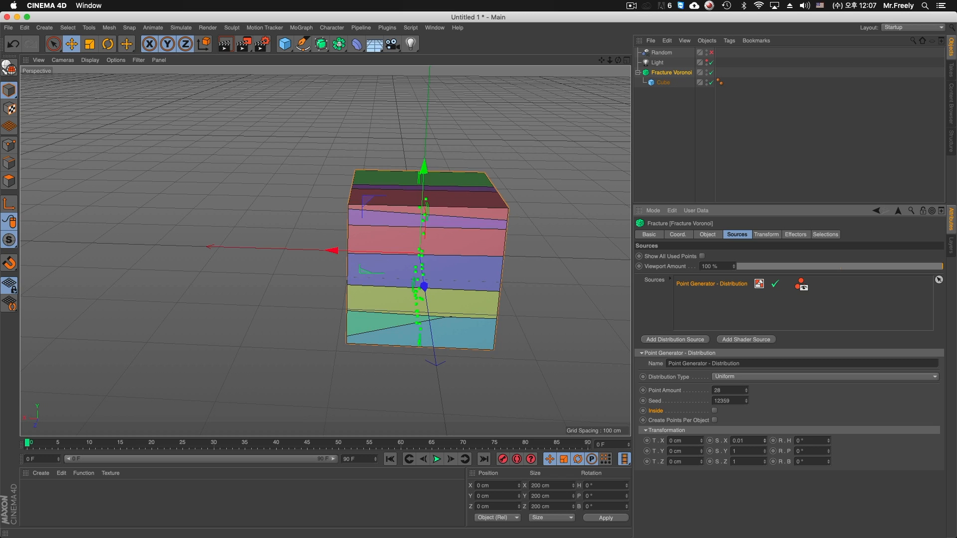
{"action": "key", "text": "super+z"}
{"action": "left_click_drag", "start_coordinate": [765, 451], "coordinate": [765, 501]}
{"action": "left_click_drag", "start_coordinate": [462, 306], "coordinate": [533, 231], "text": "alt"}
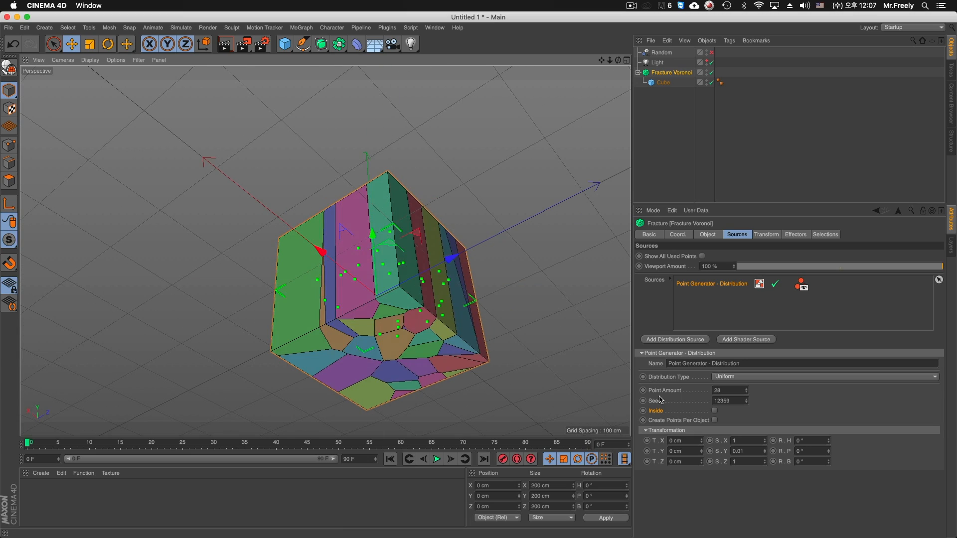
Step: Undo the S.Y change and try scaling the point distribution down along Z
{"action": "key", "text": "super+z"}
{"action": "left_click_drag", "start_coordinate": [764, 461], "coordinate": [765, 512]}
{"action": "left_click_drag", "start_coordinate": [535, 329], "coordinate": [532, 396], "text": "alt"}
Step: Set the Point Generator's S.X, S.Y and S.Z to 0.1 and examine the fracture pattern on the cube
{"action": "left_click", "coordinate": [756, 440]}
{"action": "type", "text": "0.1"}
{"action": "key", "text": "Tab"}
{"action": "type", "text": "0.1"}
{"action": "key", "text": "Tab"}
{"action": "type", "text": "0.1"}
{"action": "key", "text": "Return"}
{"action": "left_click_drag", "start_coordinate": [417, 259], "coordinate": [381, 266], "text": "alt"}
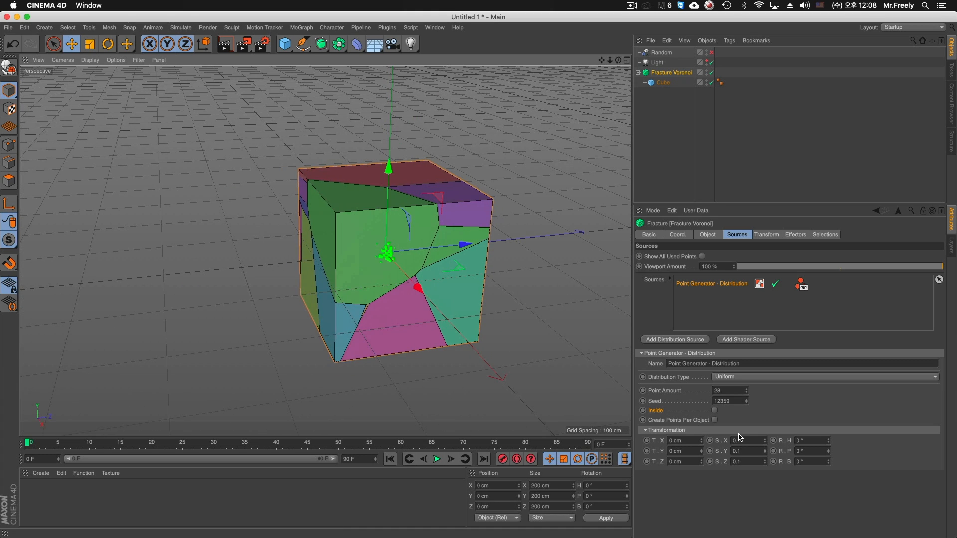
Step: Set the Point Generator's S.X, S.Y and S.Z back to 1 and view the cube from different angles
{"action": "left_click", "coordinate": [740, 438]}
{"action": "key", "text": "Tab"}
{"action": "type", "text": "1"}
{"action": "key", "text": "Tab"}
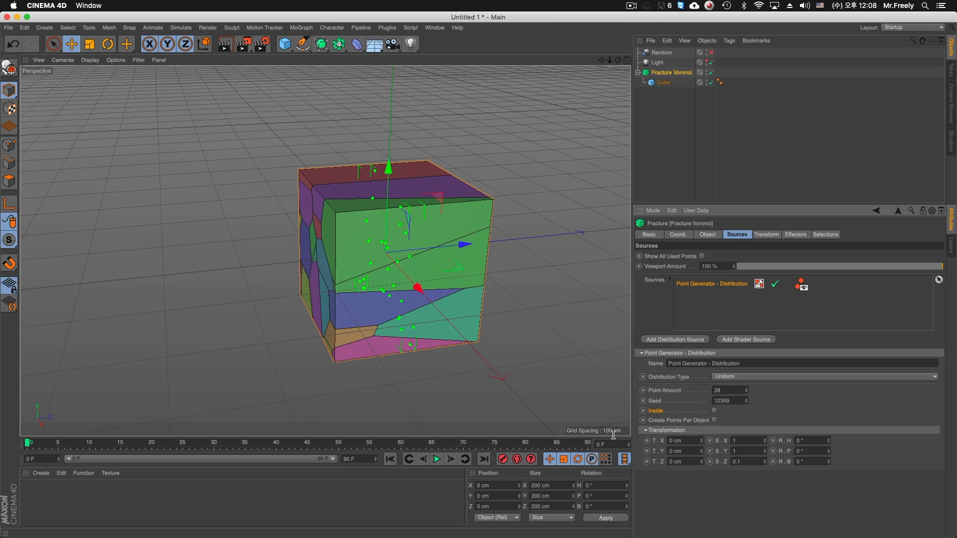
{"action": "left_click_drag", "start_coordinate": [468, 353], "coordinate": [516, 366], "text": "alt"}
{"action": "type", "text": "1"}
{"action": "key", "text": "Return"}
{"action": "left_click_drag", "start_coordinate": [451, 386], "coordinate": [356, 241], "text": "alt"}
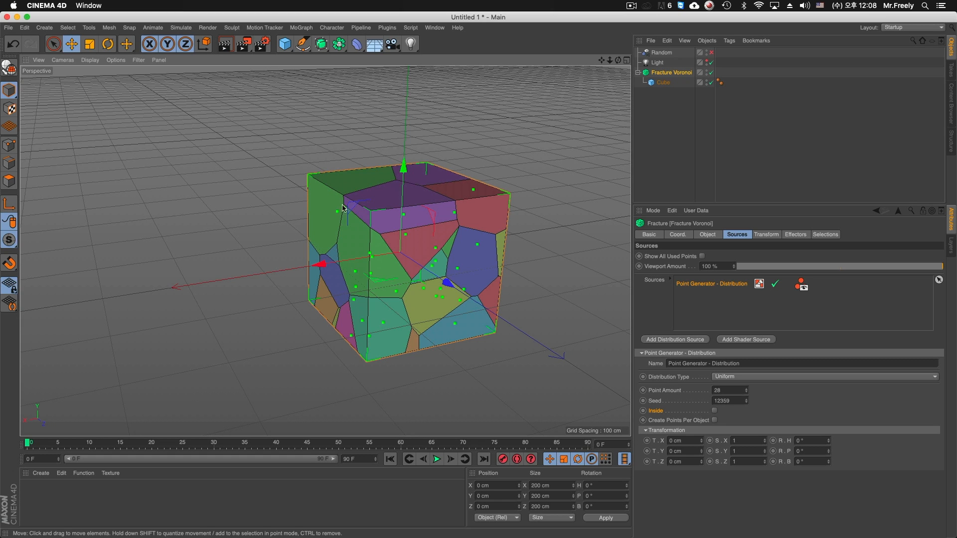
Step: Set the Point Generator's S.X, S.Y and S.Z to 0.1 and enable the Random effector to examine the pieces
{"action": "left_click", "coordinate": [747, 440]}
{"action": "type", "text": "0"}
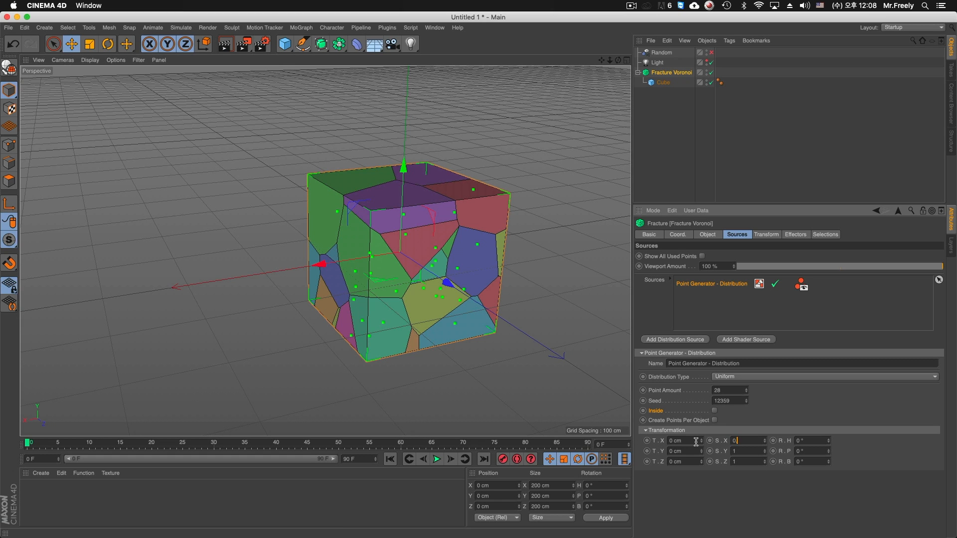
{"action": "type", "text": ".1"}
{"action": "key", "text": "Tab"}
{"action": "type", "text": "0.1"}
{"action": "key", "text": "Tab"}
{"action": "type", "text": "0.1"}
{"action": "key", "text": "Return"}
{"action": "left_click_drag", "start_coordinate": [442, 242], "coordinate": [473, 273], "text": "alt"}
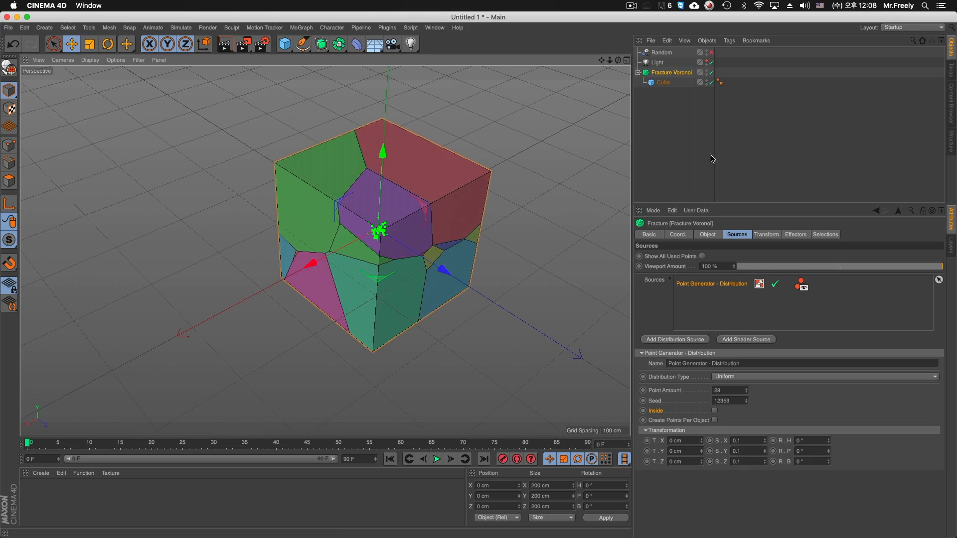
{"action": "left_click", "coordinate": [711, 52]}
{"action": "left_click_drag", "start_coordinate": [378, 332], "coordinate": [324, 311], "text": "alt"}
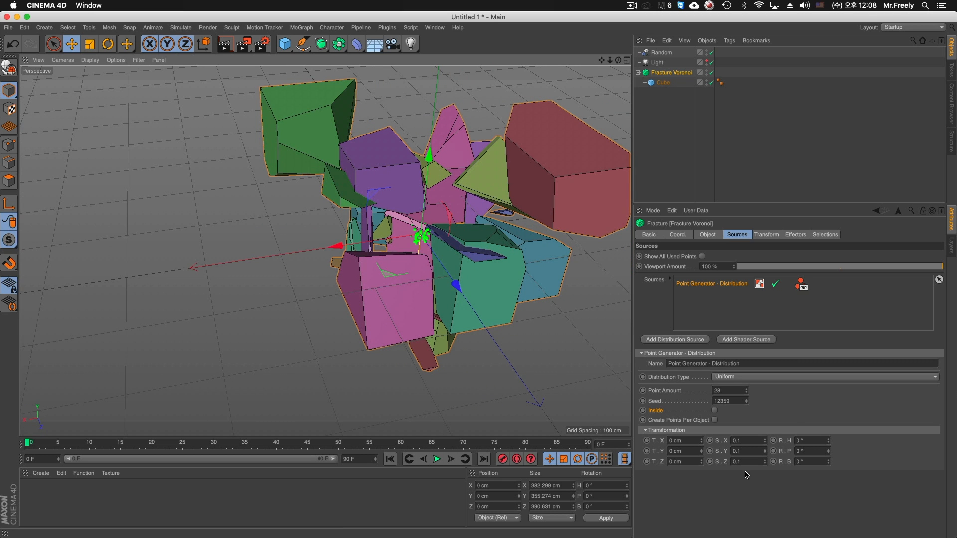
Step: Restore the Point Generator's S.X, S.Y and S.Z to 1, examine the scattered pieces and disable the Random effector
{"action": "double_click", "coordinate": [750, 440]}
{"action": "key", "text": "Tab"}
{"action": "type", "text": "1"}
{"action": "key", "text": "Return"}
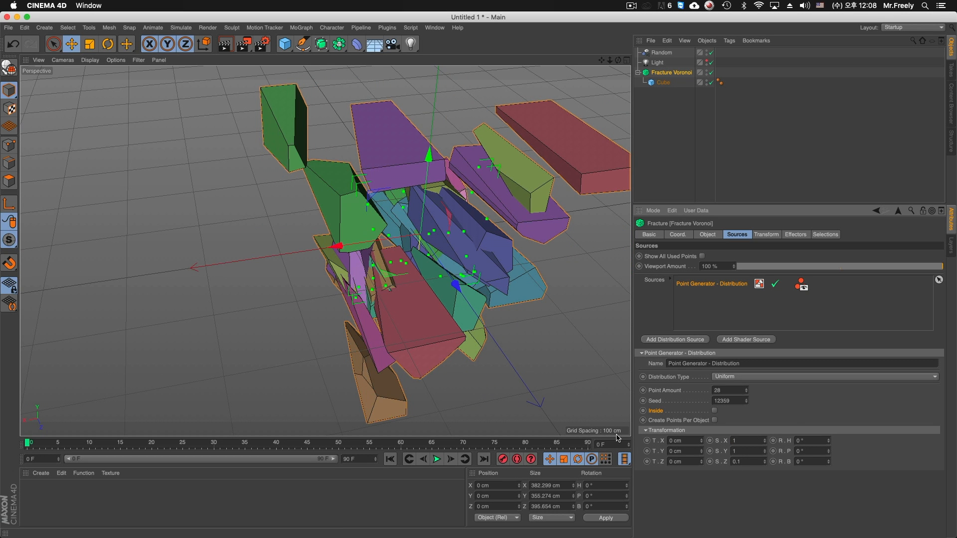
{"action": "double_click", "coordinate": [756, 465]}
{"action": "type", "text": "1"}
{"action": "key", "text": "Return"}
{"action": "left_click_drag", "start_coordinate": [491, 287], "coordinate": [471, 285], "text": "alt"}
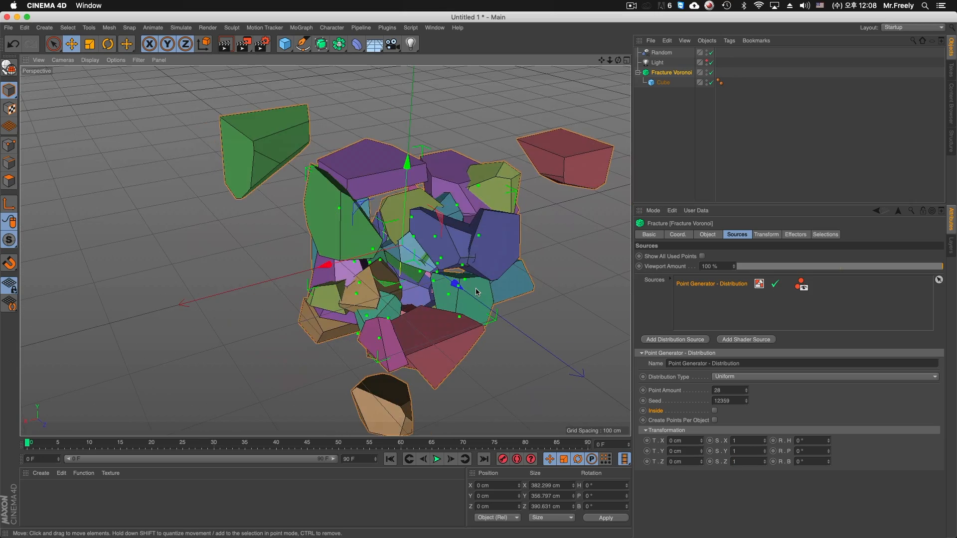
{"action": "left_click_drag", "start_coordinate": [479, 245], "coordinate": [486, 248], "text": "alt"}
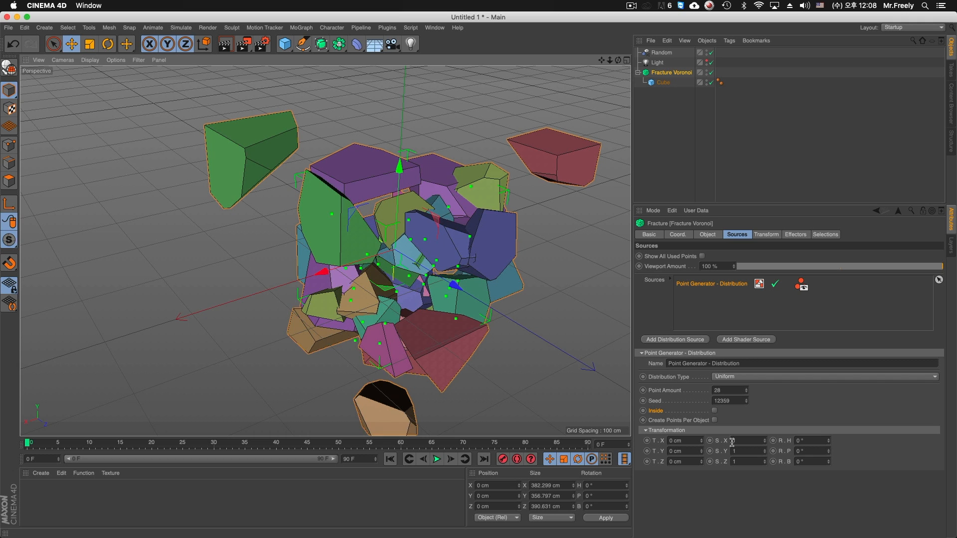
{"action": "left_click", "coordinate": [711, 52]}
Step: Try rotating the point distribution with R.H, return R.H to 0° and view the cube
{"action": "left_click_drag", "start_coordinate": [828, 441], "coordinate": [764, 440]}
{"action": "double_click", "coordinate": [808, 442]}
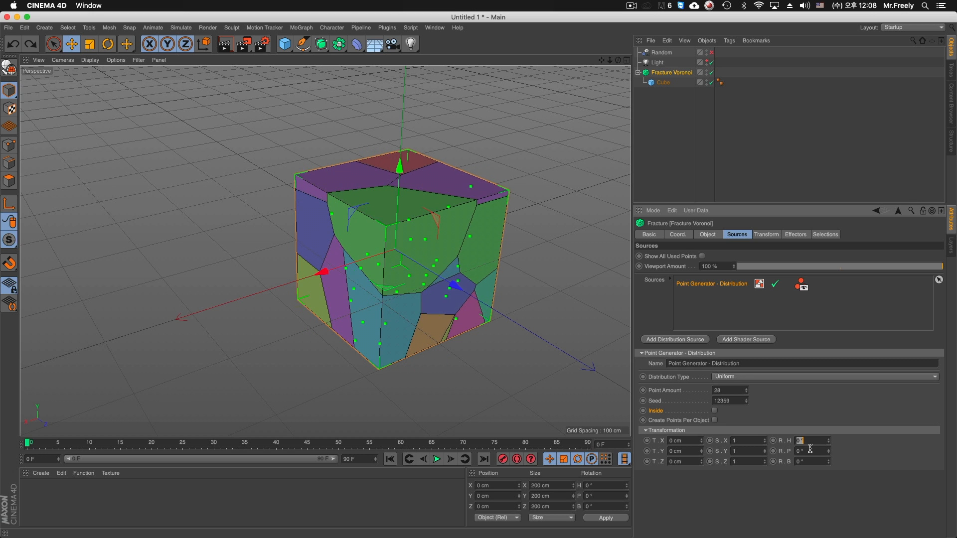
{"action": "type", "text": "0"}
{"action": "key", "text": "Return"}
{"action": "left_click_drag", "start_coordinate": [499, 326], "coordinate": [480, 300], "text": "alt"}
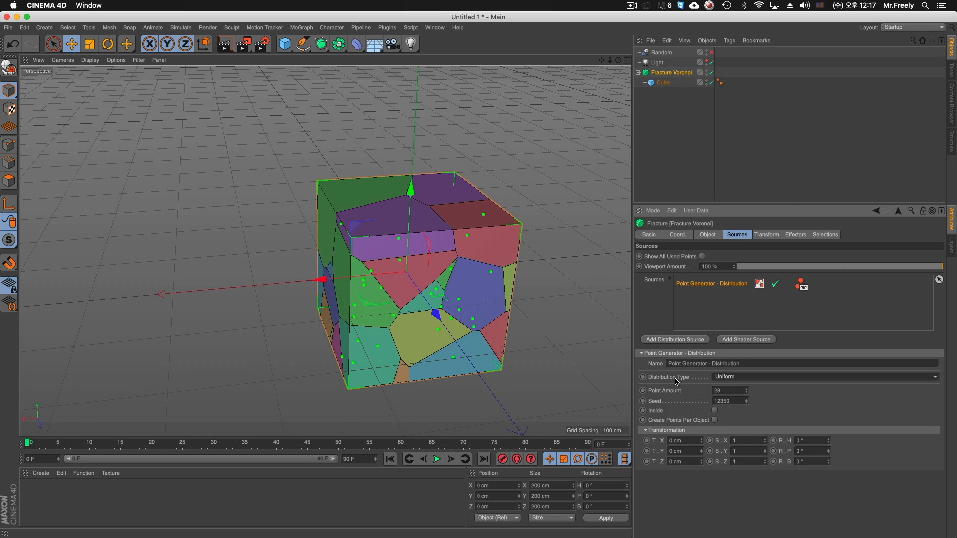
Step: Change the Point Generator's Distribution Type to Normal
{"action": "left_click", "coordinate": [676, 380]}
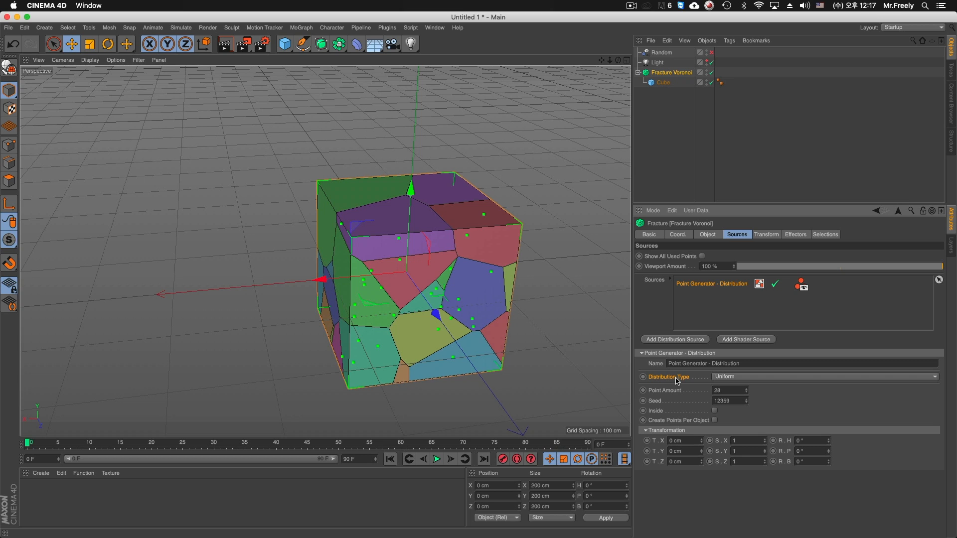
{"action": "left_click", "coordinate": [730, 377]}
{"action": "left_click", "coordinate": [731, 387]}
{"action": "left_click", "coordinate": [728, 380]}
{"action": "left_click", "coordinate": [737, 392]}
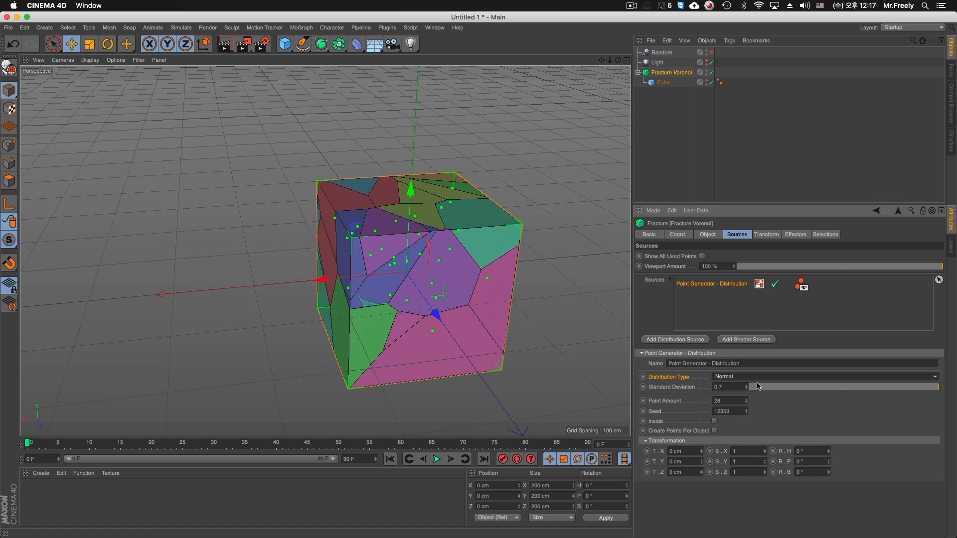
Step: Try different Standard Deviation values for the Normal distribution, enable the Random effector and lower the deviation to 0.01
{"action": "left_click_drag", "start_coordinate": [832, 387], "coordinate": [955, 389]}
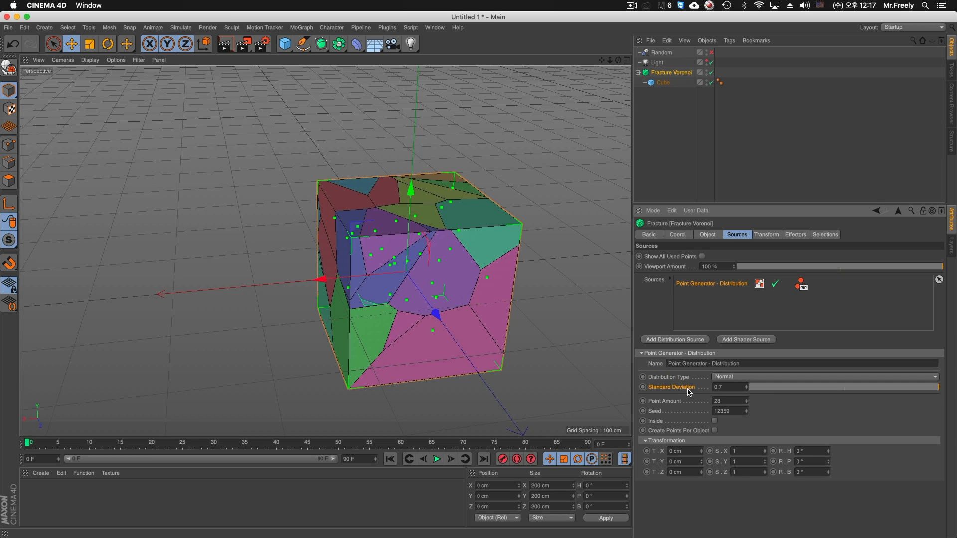
{"action": "left_click_drag", "start_coordinate": [803, 386], "coordinate": [943, 388]}
{"action": "left_click", "coordinate": [711, 52]}
{"action": "left_click_drag", "start_coordinate": [799, 388], "coordinate": [750, 388]}
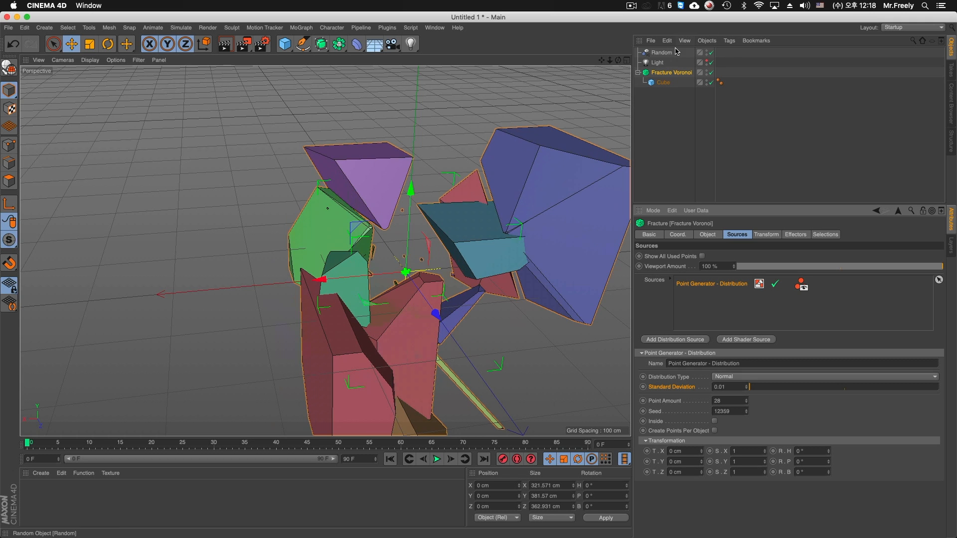
Step: Switch the Distribution Type to Inverse Normal and lower its Standard Deviation to 0.01
{"action": "left_click", "coordinate": [750, 376]}
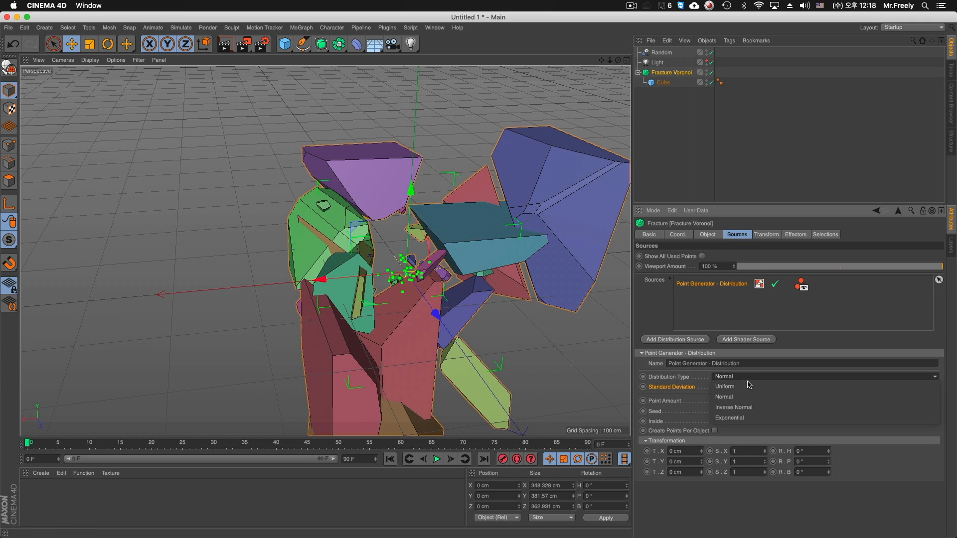
{"action": "left_click", "coordinate": [750, 408]}
{"action": "left_click_drag", "start_coordinate": [767, 388], "coordinate": [668, 401]}
{"action": "mouse_move", "coordinate": [341, 272]}
{"action": "left_mouse_down", "text": "alt"}
{"action": "mouse_move", "coordinate": [387, 269]}
{"action": "mouse_move", "coordinate": [355, 266]}
{"action": "left_mouse_up", "text": "alt"}
{"action": "left_click_drag", "start_coordinate": [772, 388], "coordinate": [746, 396]}
Step: Set the Point Amount to 60, raise the Standard Deviation to 0.7 and examine the scattered pieces from several angles
{"action": "type", "text": "0"}
{"action": "key", "text": "Return"}
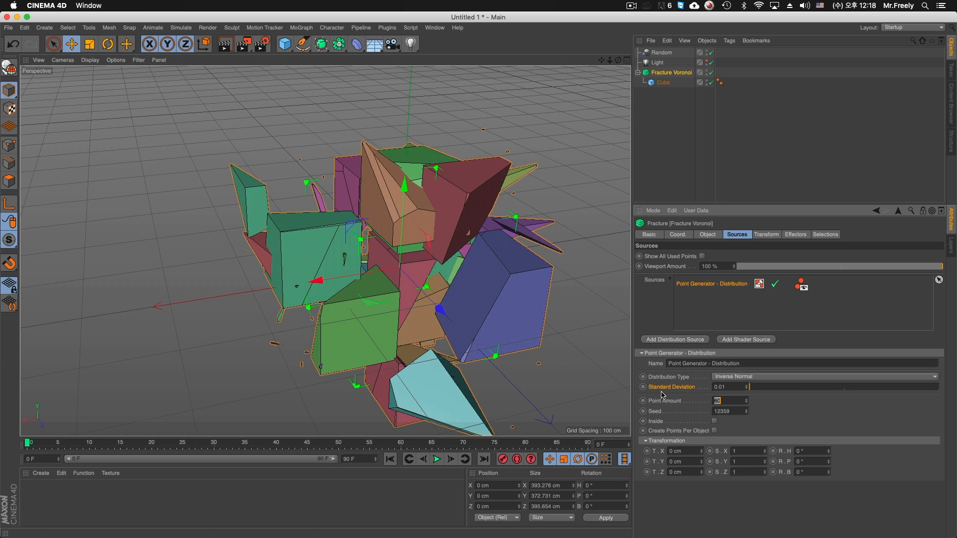
{"action": "left_click_drag", "start_coordinate": [530, 320], "coordinate": [538, 319], "text": "alt"}
{"action": "left_click_drag", "start_coordinate": [835, 388], "coordinate": [940, 388]}
{"action": "middle_click_drag", "start_coordinate": [410, 327], "coordinate": [489, 306], "text": "alt"}
{"action": "left_click_drag", "start_coordinate": [510, 291], "coordinate": [419, 292], "text": "alt"}
{"action": "middle_click_drag", "start_coordinate": [419, 292], "coordinate": [162, 271], "text": "alt"}
{"action": "left_click_drag", "start_coordinate": [162, 271], "coordinate": [436, 255], "text": "alt"}
{"action": "left_click_drag", "start_coordinate": [280, 277], "coordinate": [361, 286], "text": "alt"}
{"action": "middle_click_drag", "start_coordinate": [481, 320], "coordinate": [552, 318], "text": "alt"}
Step: Switch the Distribution Type to Exponential, disable the Random effector and reselect the Fracture Voronoi object
{"action": "left_click", "coordinate": [731, 376]}
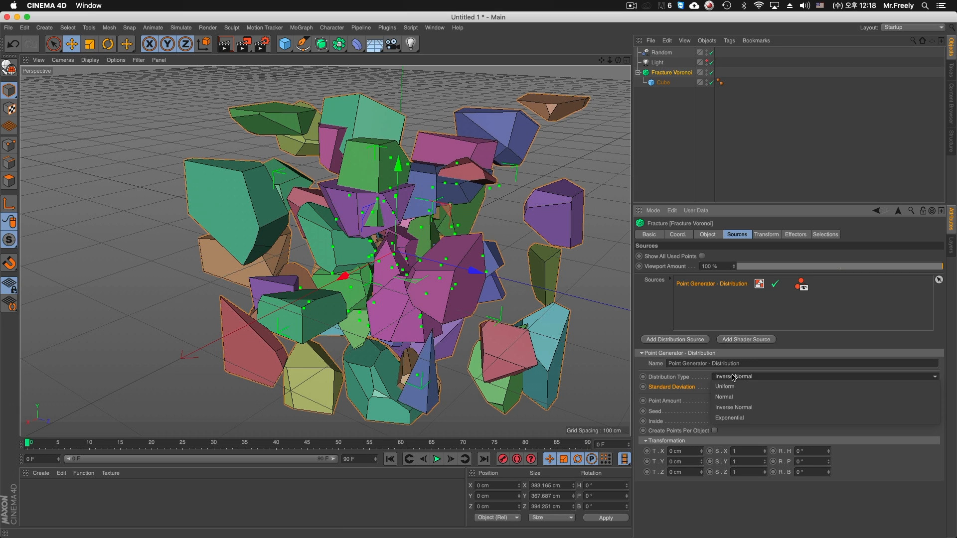
{"action": "left_click", "coordinate": [742, 421]}
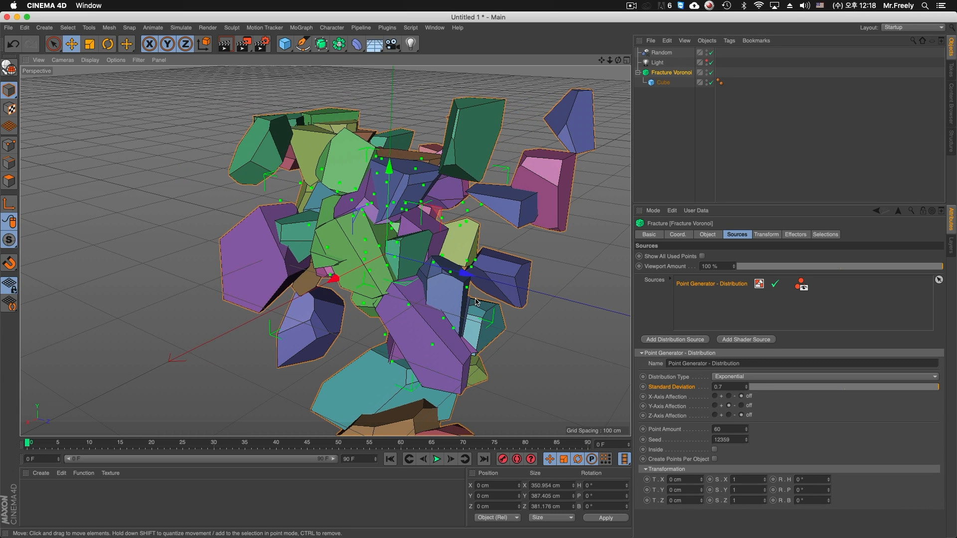
{"action": "left_click_drag", "start_coordinate": [532, 319], "coordinate": [503, 322], "text": "alt"}
{"action": "left_click", "coordinate": [711, 52]}
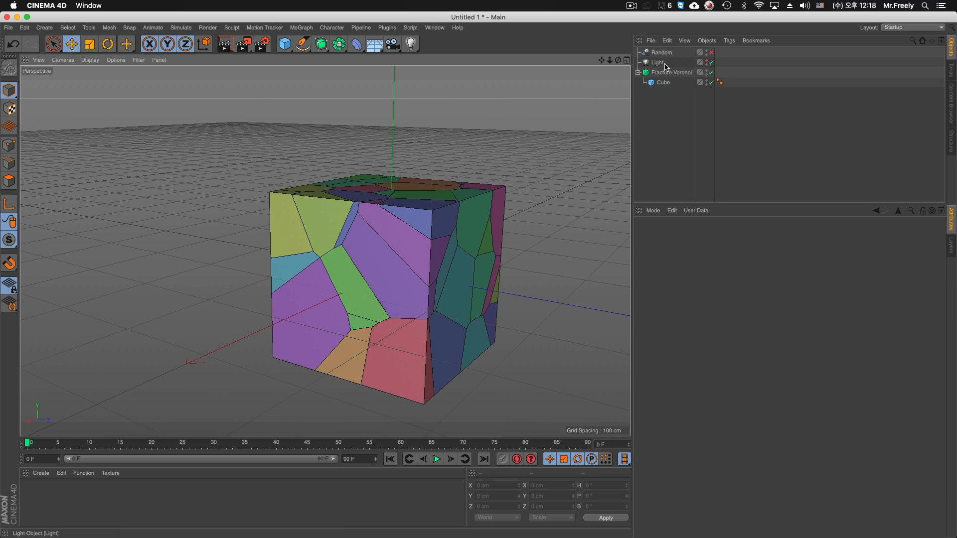
{"action": "left_click", "coordinate": [666, 72]}
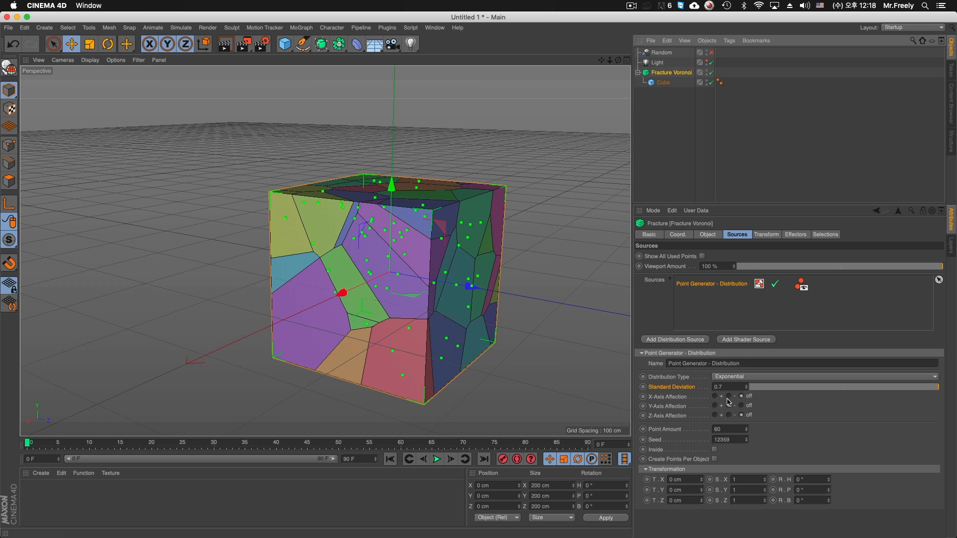
Step: Set X-Axis Affection to +, try Z-Axis Affection at + and -, and turn Z-Axis and Y-Axis Affection off
{"action": "left_click", "coordinate": [715, 397]}
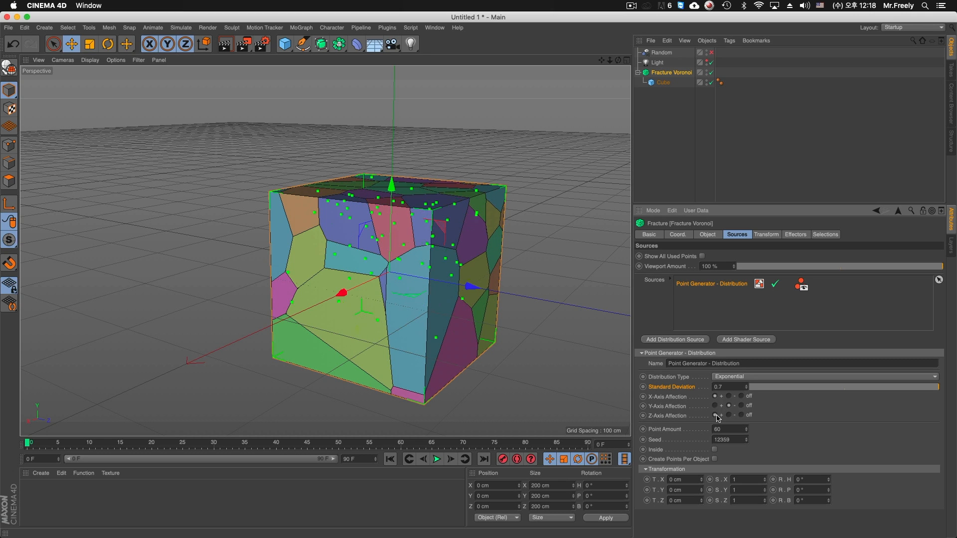
{"action": "left_click", "coordinate": [716, 415]}
{"action": "left_click", "coordinate": [728, 415]}
{"action": "left_click", "coordinate": [741, 415]}
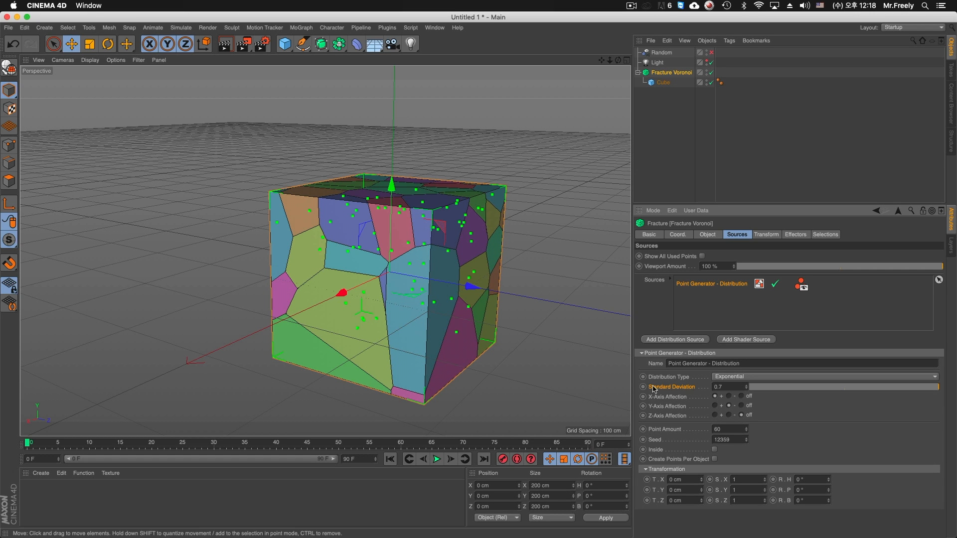
{"action": "left_click", "coordinate": [741, 405]}
Step: Lower the Exponential distribution's Standard Deviation to 0.01 and examine the points gathered along the X axis
{"action": "left_click_drag", "start_coordinate": [441, 295], "coordinate": [369, 352], "text": "alt"}
{"action": "left_click", "coordinate": [769, 388]}
{"action": "left_click_drag", "start_coordinate": [769, 388], "coordinate": [706, 391]}
{"action": "left_click_drag", "start_coordinate": [491, 289], "coordinate": [513, 335], "text": "alt"}
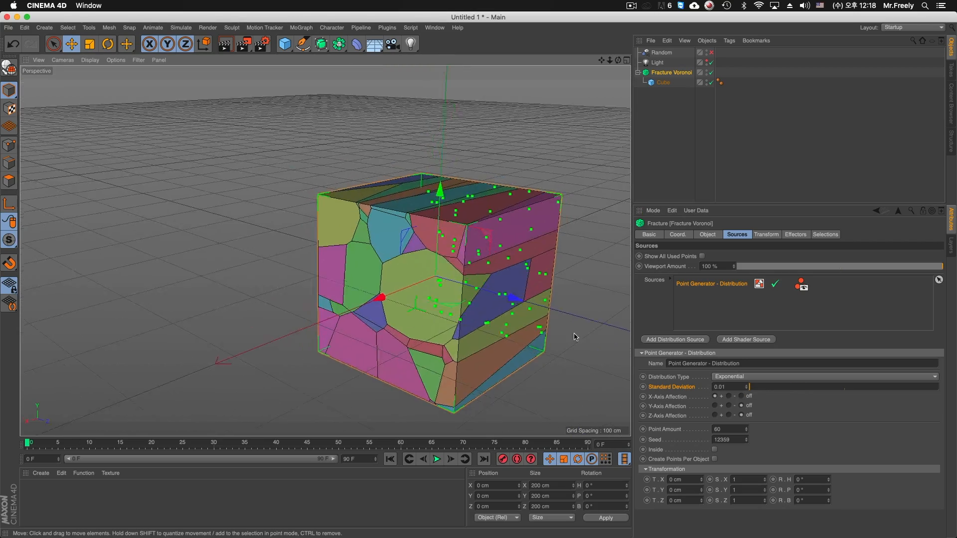
Step: Try Y-Axis Affection at + with X-Axis Affection off, and turn Y-Axis Affection off as well
{"action": "left_click", "coordinate": [716, 406]}
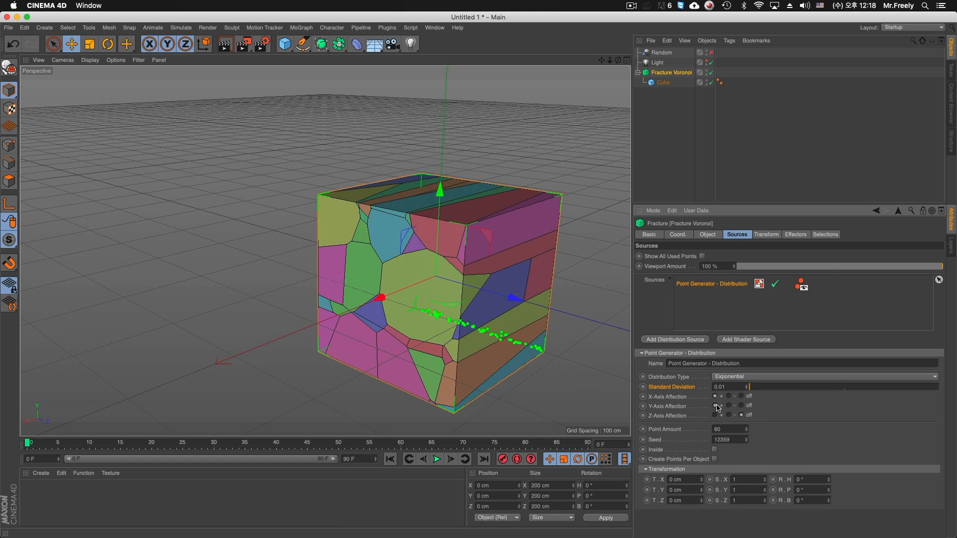
{"action": "left_click", "coordinate": [742, 396]}
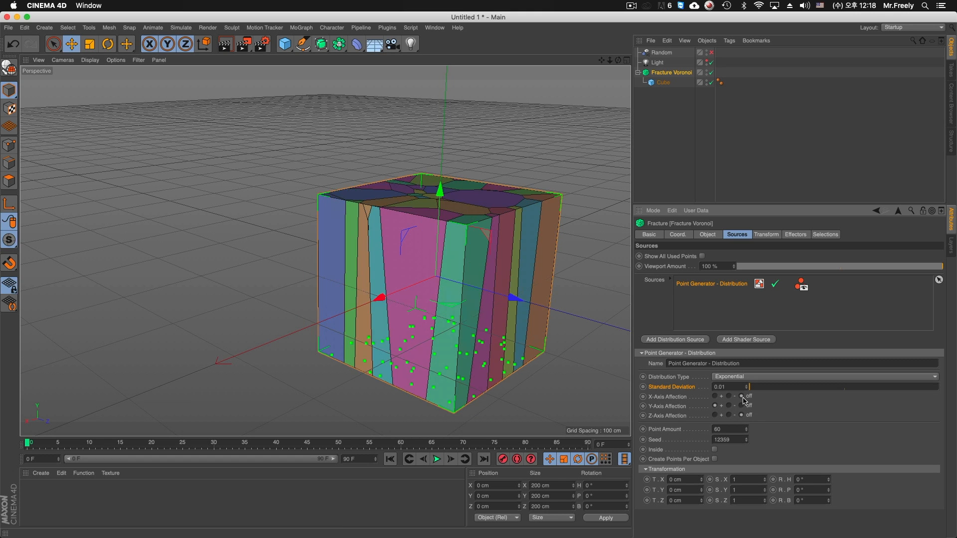
{"action": "left_click", "coordinate": [741, 405]}
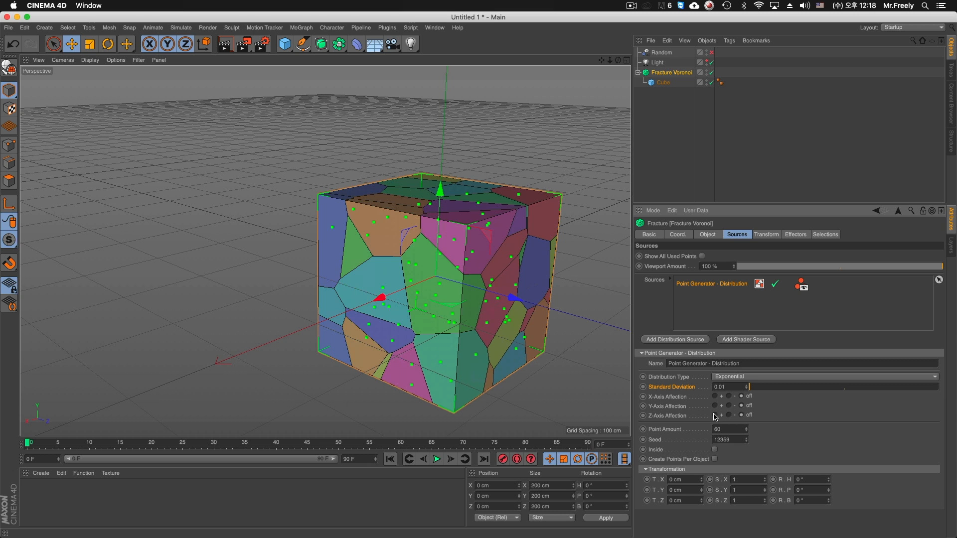
Step: Set Z-Axis, Y-Axis and X-Axis Affection to + and examine the points gathered at the cube's corner
{"action": "left_click", "coordinate": [716, 416]}
{"action": "left_click", "coordinate": [715, 406]}
{"action": "left_click", "coordinate": [715, 397]}
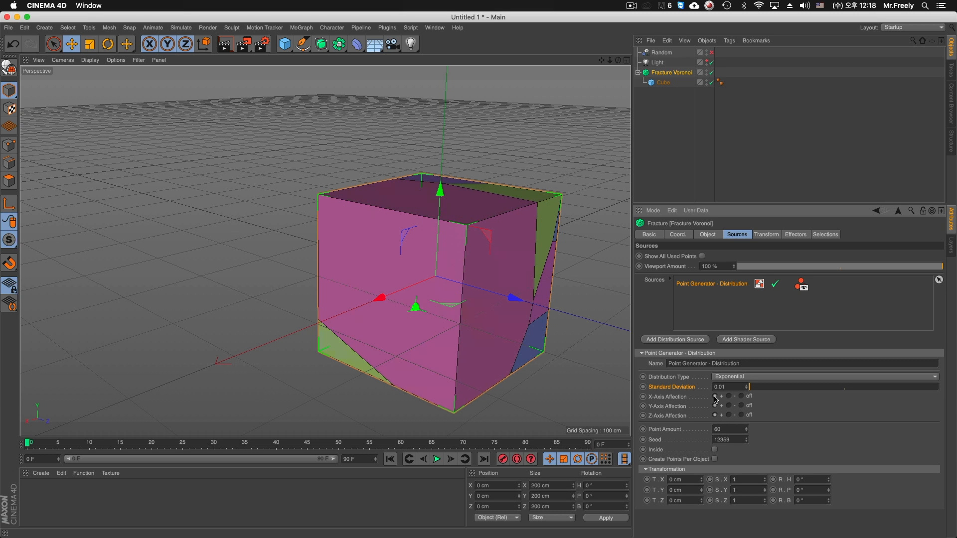
{"action": "left_click_drag", "start_coordinate": [498, 339], "coordinate": [339, 269], "text": "alt"}
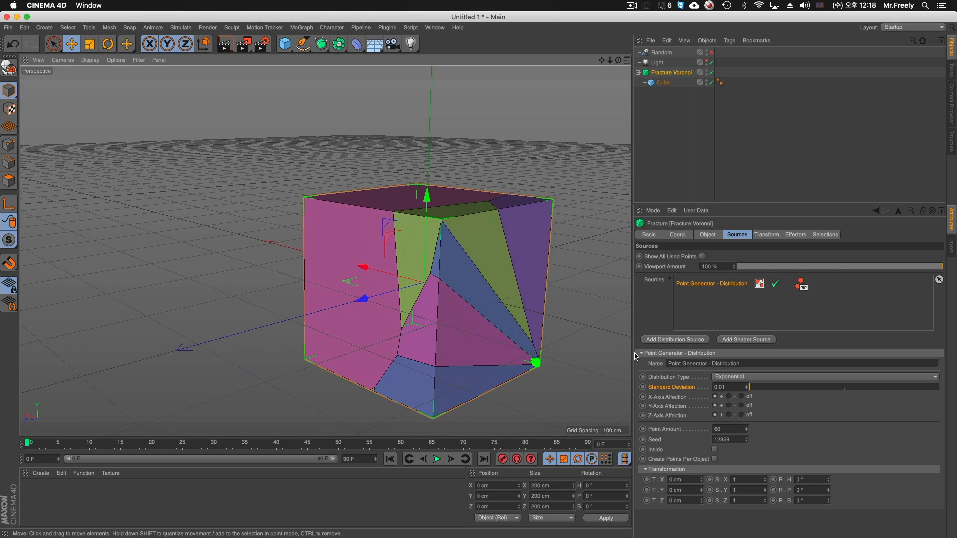
Step: Turn Y-Axis and X-Axis Affection off, keep the Standard Deviation at 0.01 and examine the cube's fracture pattern
{"action": "left_click", "coordinate": [741, 405]}
{"action": "left_click", "coordinate": [741, 396]}
{"action": "left_click_drag", "start_coordinate": [503, 343], "coordinate": [456, 300], "text": "alt"}
{"action": "left_click_drag", "start_coordinate": [779, 389], "coordinate": [702, 402]}
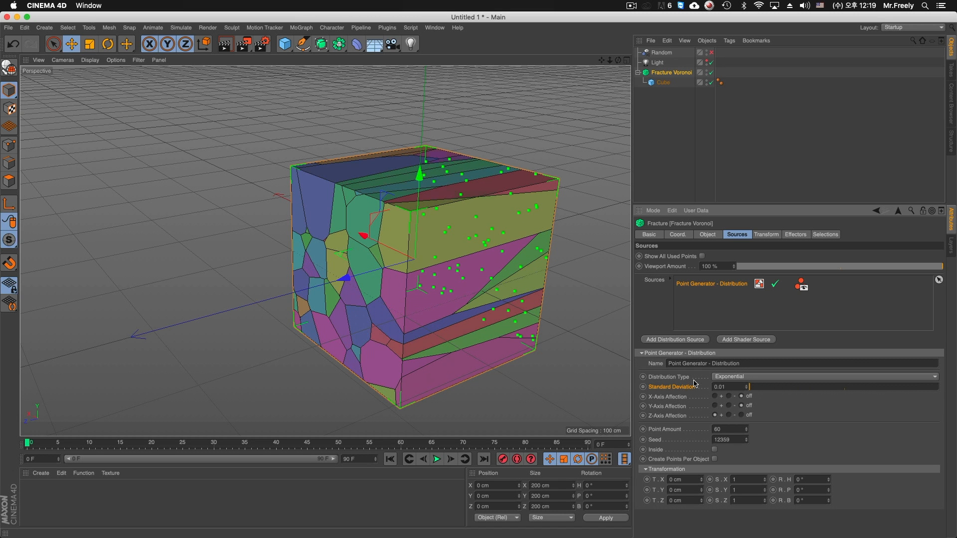
{"action": "left_click_drag", "start_coordinate": [527, 388], "coordinate": [523, 323], "text": "alt"}
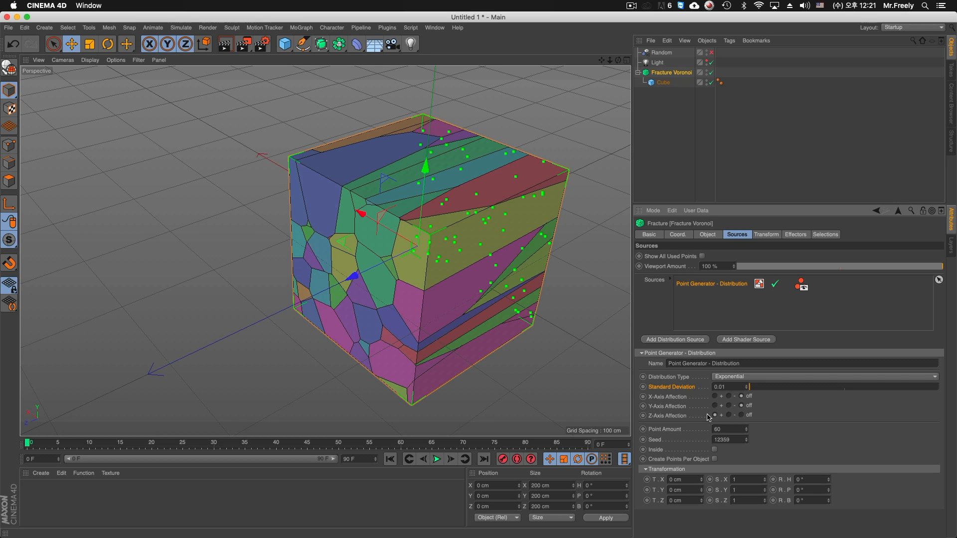
{"action": "left_click_drag", "start_coordinate": [871, 390], "coordinate": [444, 399]}
Step: Toggle Create Points Per Object on and off while examining the cube, leaving it disabled
{"action": "left_click", "coordinate": [696, 460]}
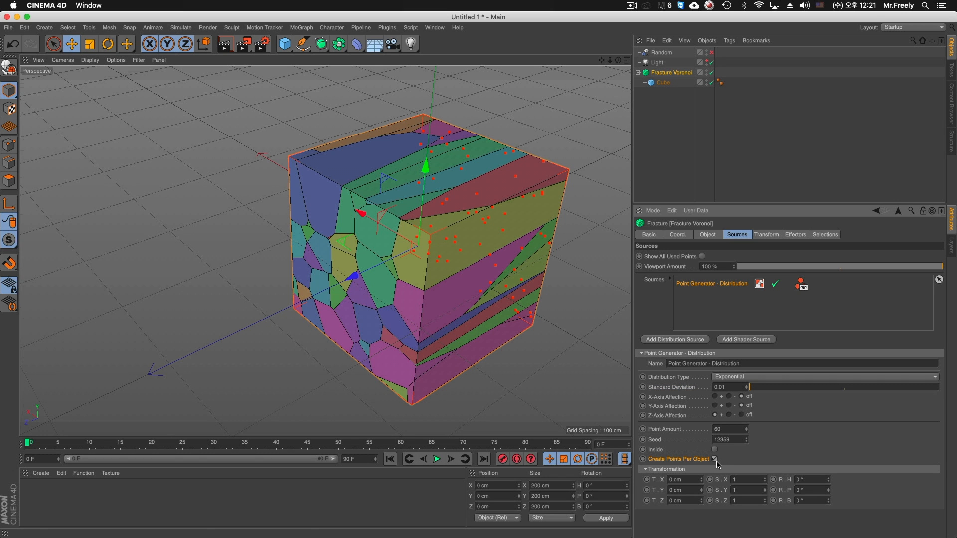
{"action": "left_click_drag", "start_coordinate": [573, 322], "coordinate": [431, 293], "text": "alt"}
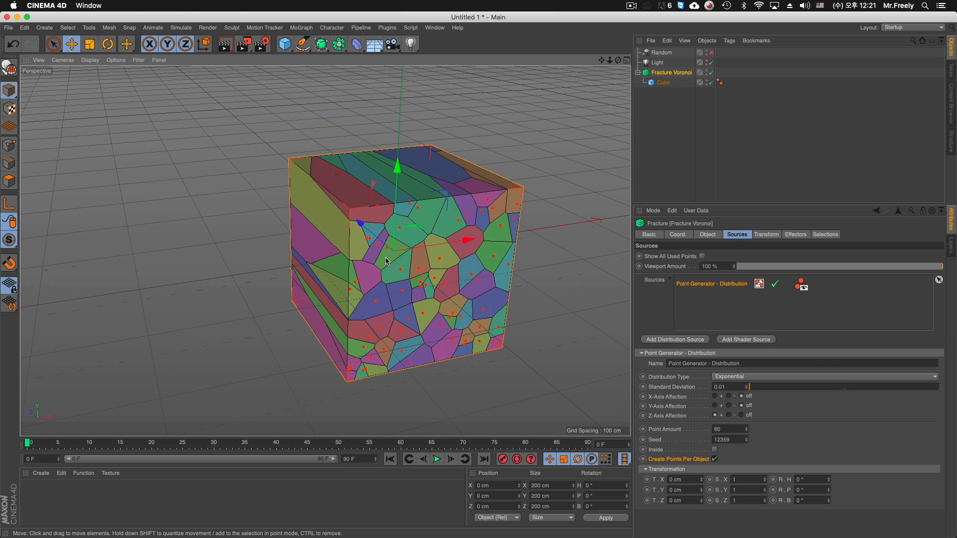
{"action": "left_click", "coordinate": [714, 458]}
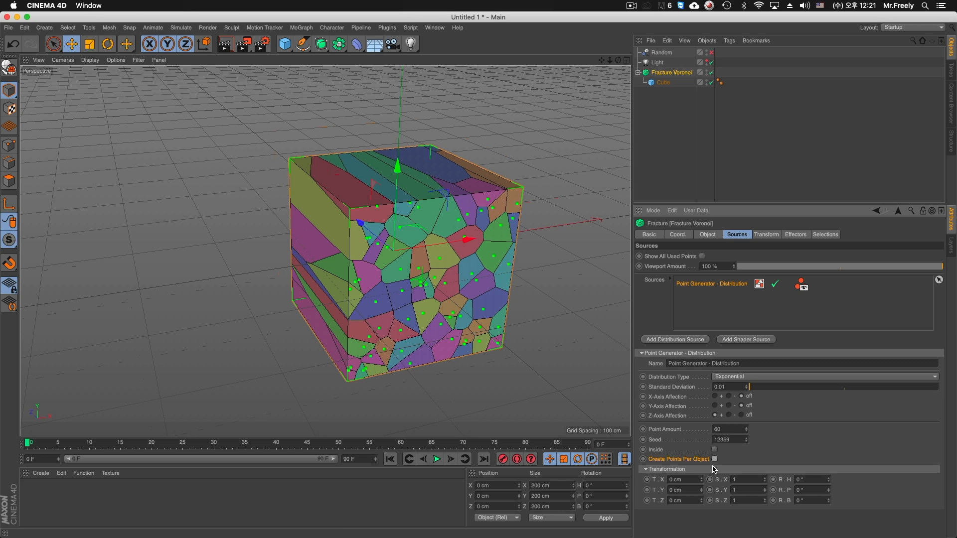
{"action": "left_click_drag", "start_coordinate": [461, 346], "coordinate": [480, 299], "text": "alt"}
{"action": "left_click", "coordinate": [714, 459]}
{"action": "left_click", "coordinate": [714, 459]}
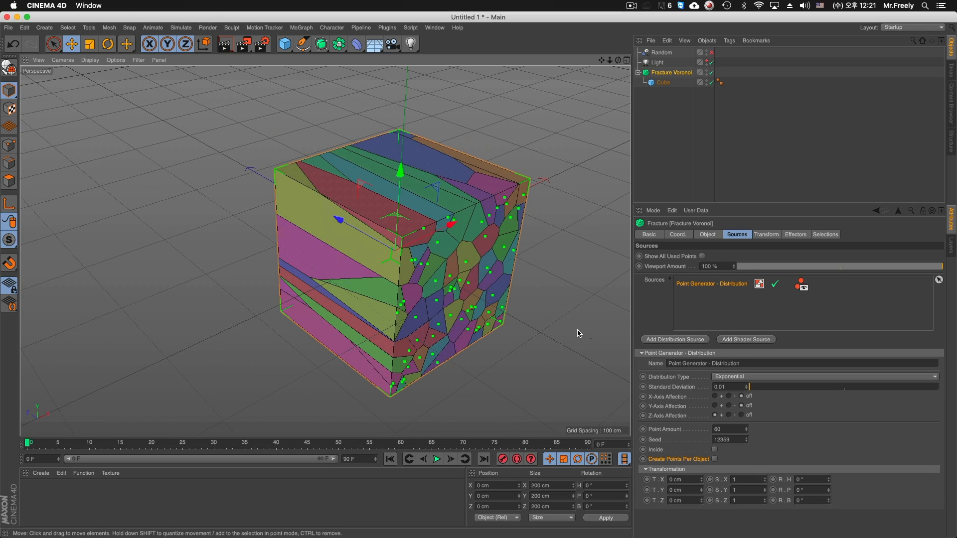
{"action": "left_click_drag", "start_coordinate": [578, 333], "coordinate": [504, 303], "text": "alt"}
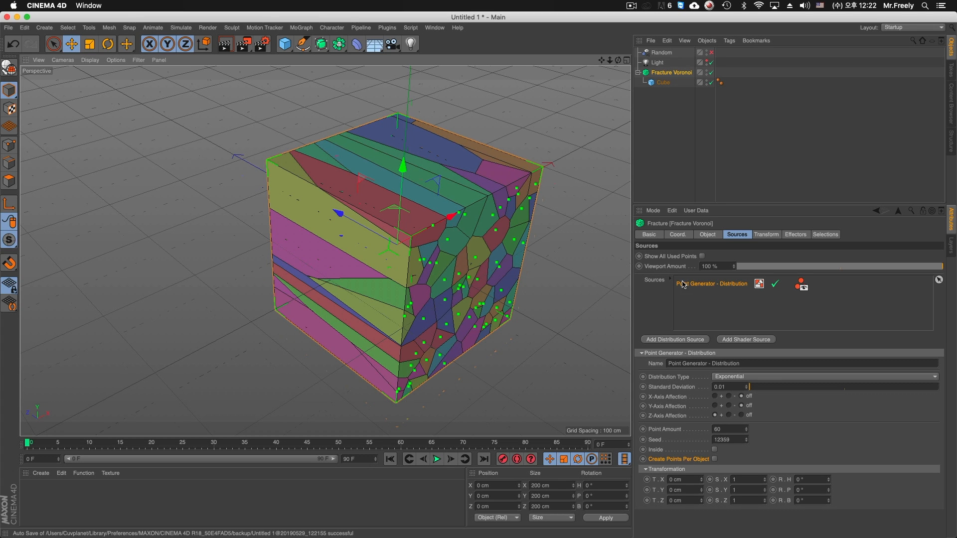
Step: Set the point generator's Distribution Type to Uniform and examine the cube's fracture pattern
{"action": "left_click", "coordinate": [702, 256]}
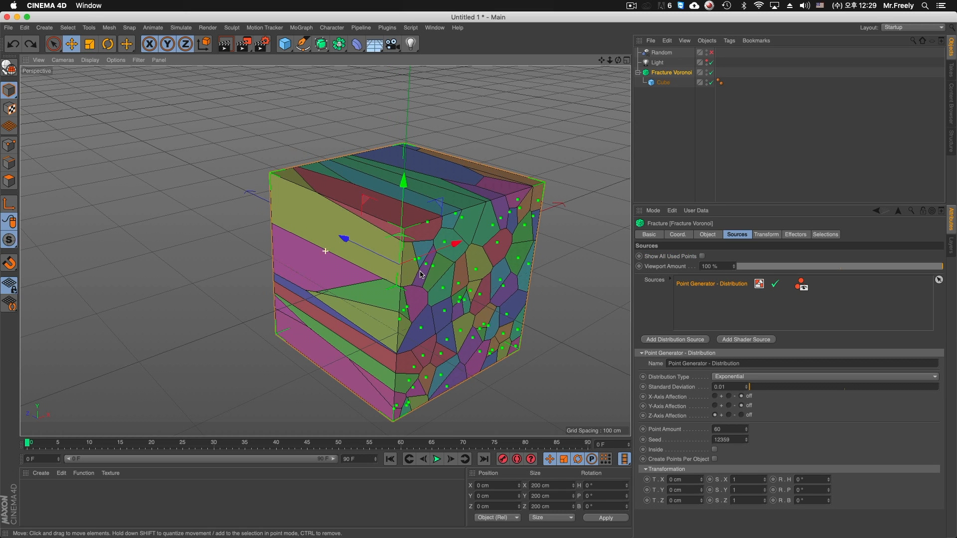
{"action": "left_click", "coordinate": [736, 377]}
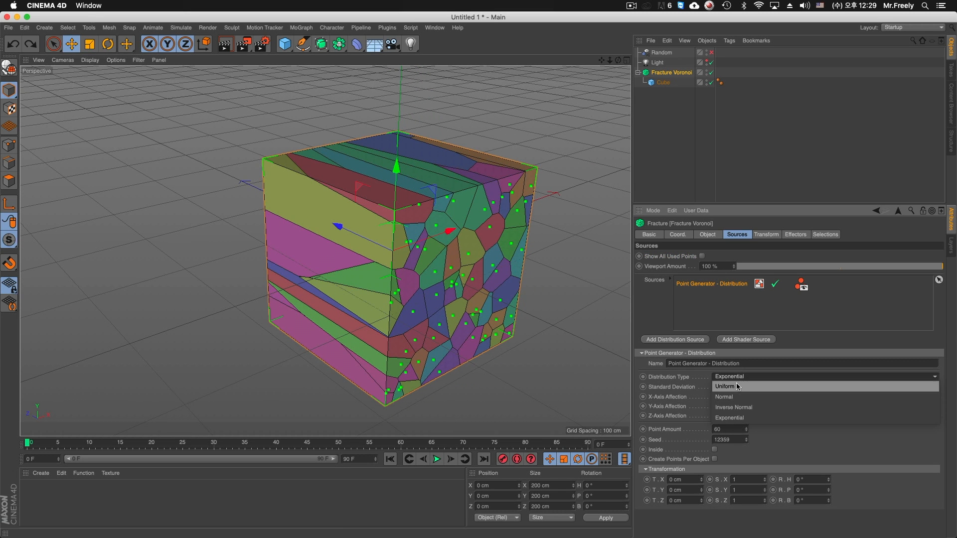
{"action": "left_click", "coordinate": [733, 384]}
{"action": "mouse_move", "coordinate": [523, 300]}
{"action": "middle_mouse_down", "text": "alt"}
{"action": "mouse_move", "coordinate": [537, 305]}
{"action": "mouse_move", "coordinate": [520, 299]}
{"action": "middle_mouse_up", "text": "alt"}
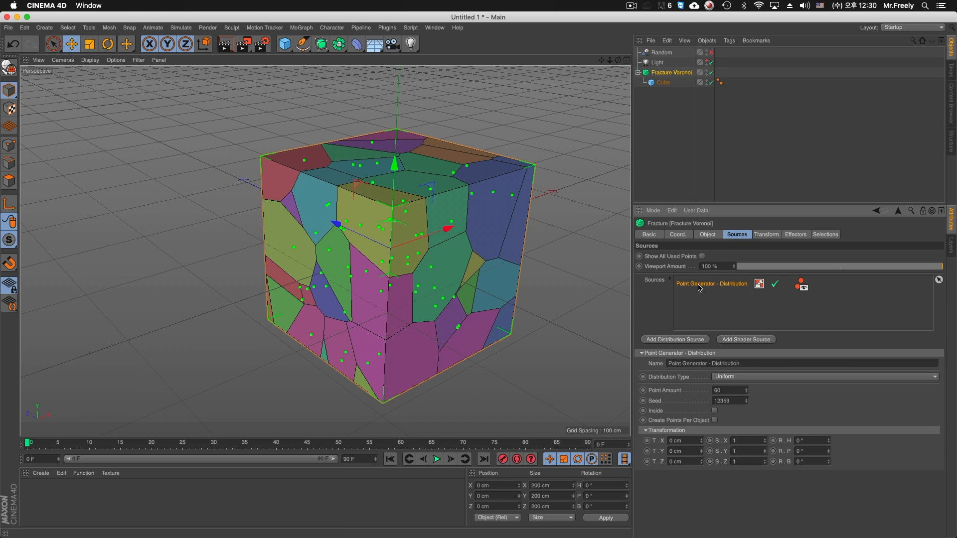
Step: Delete the existing point generator from the Sources and add two new distribution sources
{"action": "key", "text": "Delete"}
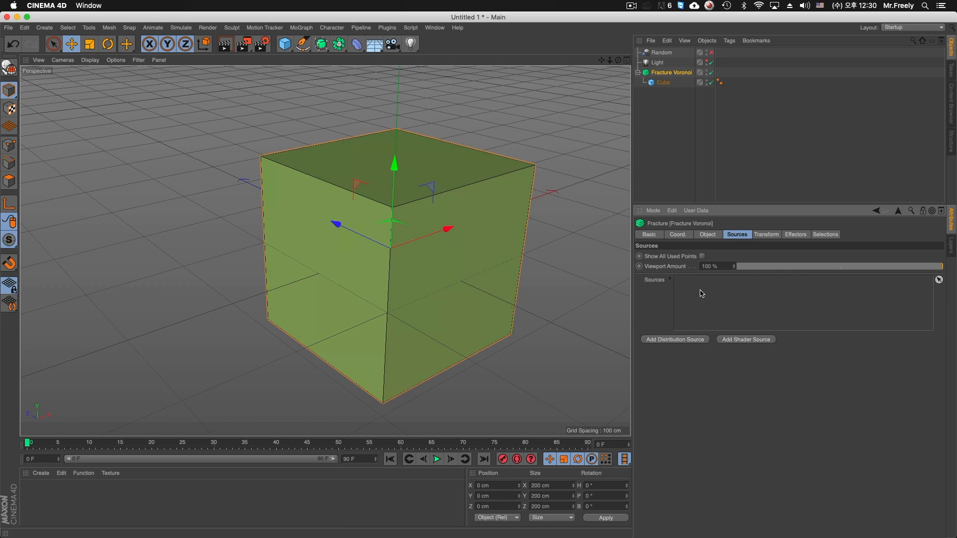
{"action": "left_click", "coordinate": [692, 342]}
{"action": "left_click", "coordinate": [705, 286]}
{"action": "left_click", "coordinate": [692, 340]}
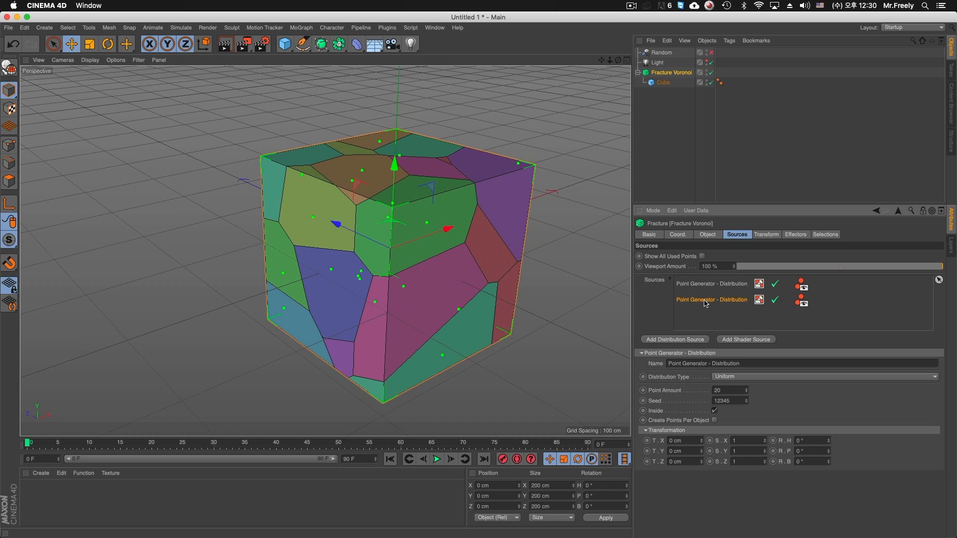
Step: Toggle the two distribution sources on and off individually, and delete both from the Sources
{"action": "left_click", "coordinate": [773, 300]}
{"action": "left_click", "coordinate": [775, 285]}
{"action": "left_click", "coordinate": [775, 301]}
{"action": "left_click", "coordinate": [775, 301]}
{"action": "left_click", "coordinate": [775, 284]}
{"action": "left_click", "coordinate": [775, 300]}
{"action": "key", "text": "Delete"}
{"action": "left_click", "coordinate": [720, 284]}
{"action": "key", "text": "Delete"}
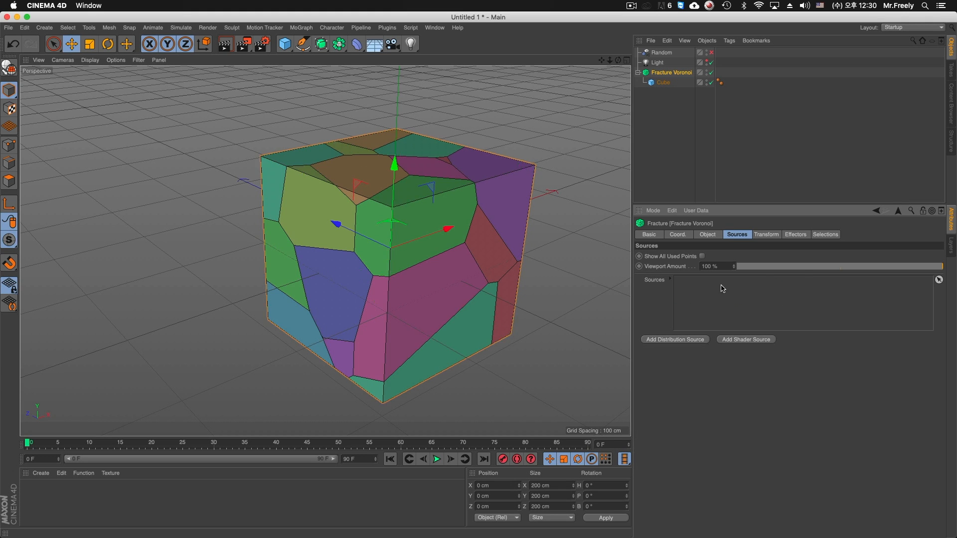
Step: Add a shader source, keep its Channel at Custom Shader and assign a Noise shader
{"action": "left_click", "coordinate": [739, 340]}
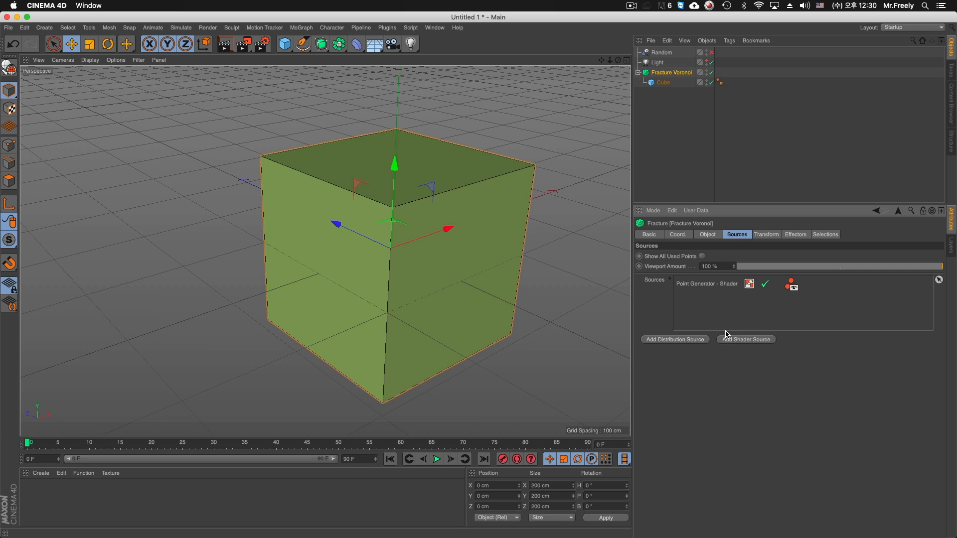
{"action": "left_click", "coordinate": [714, 285]}
{"action": "left_click", "coordinate": [728, 377]}
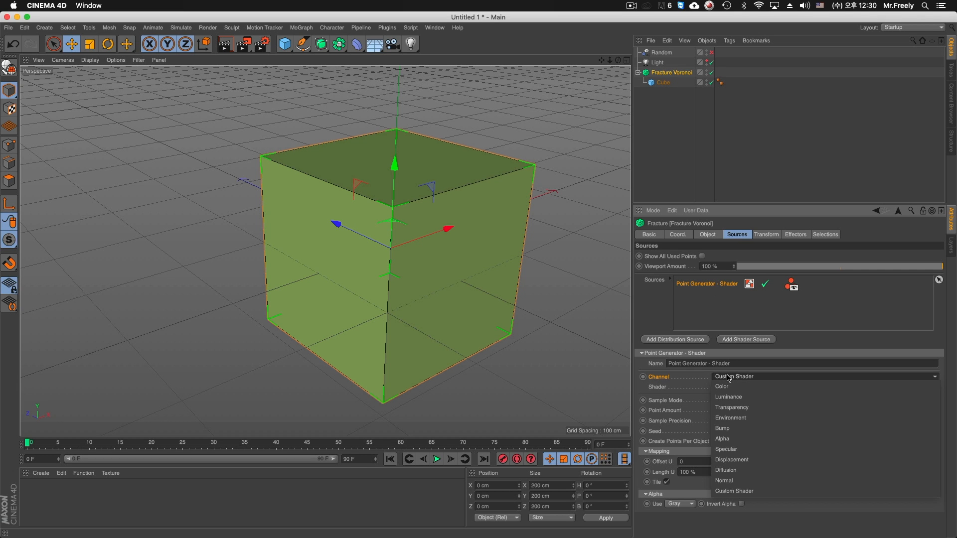
{"action": "left_click", "coordinate": [688, 411]}
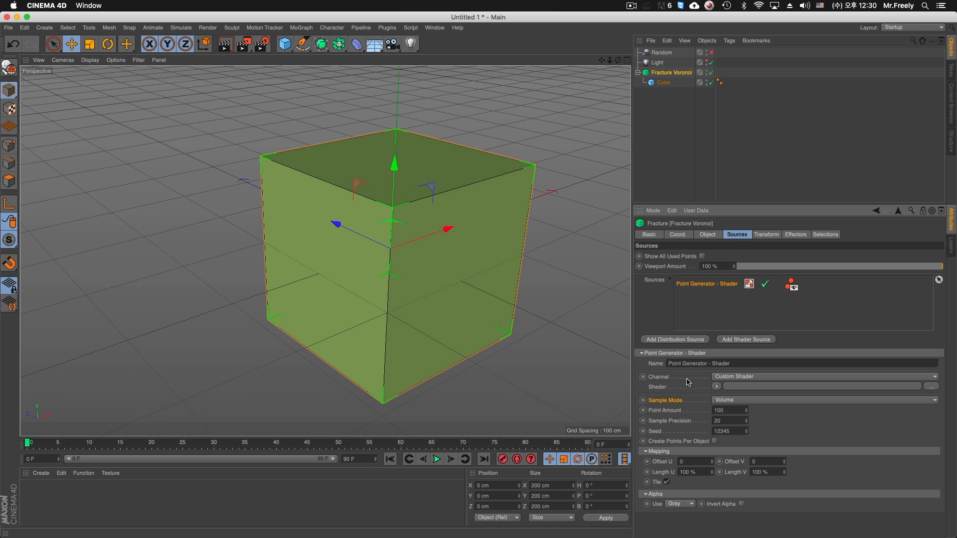
{"action": "left_click", "coordinate": [716, 387]}
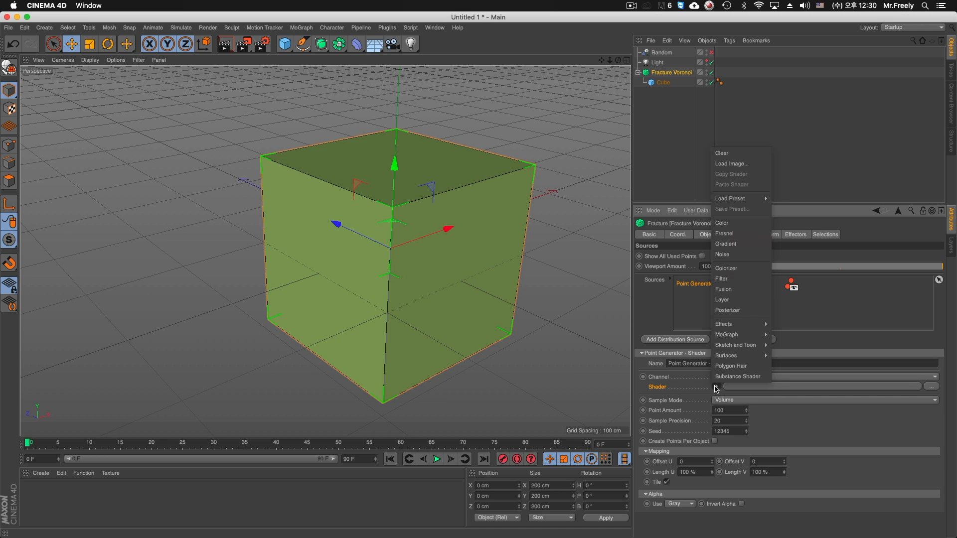
{"action": "left_click", "coordinate": [758, 257]}
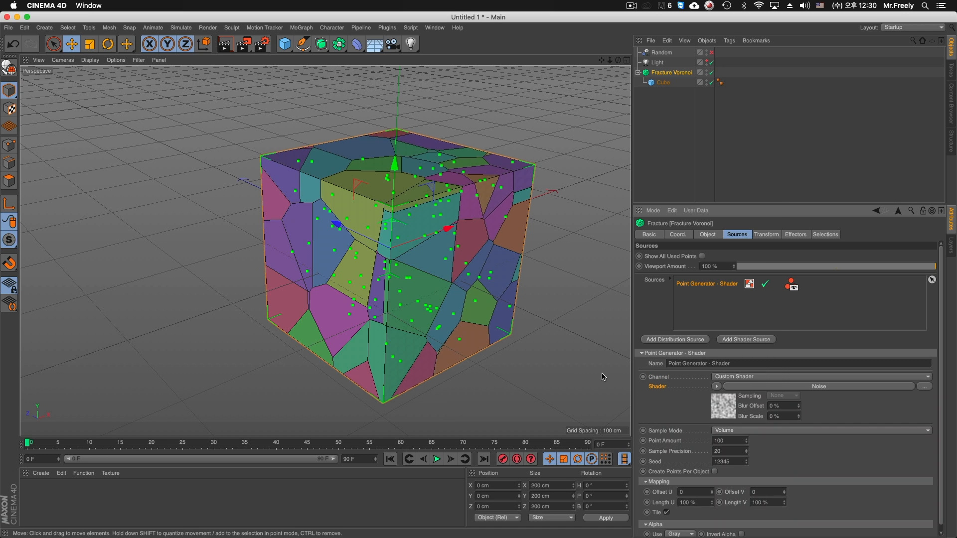
Step: Look through the Noise shader's properties and return to the Fracture Voronoi's Sources settings
{"action": "left_click", "coordinate": [723, 410]}
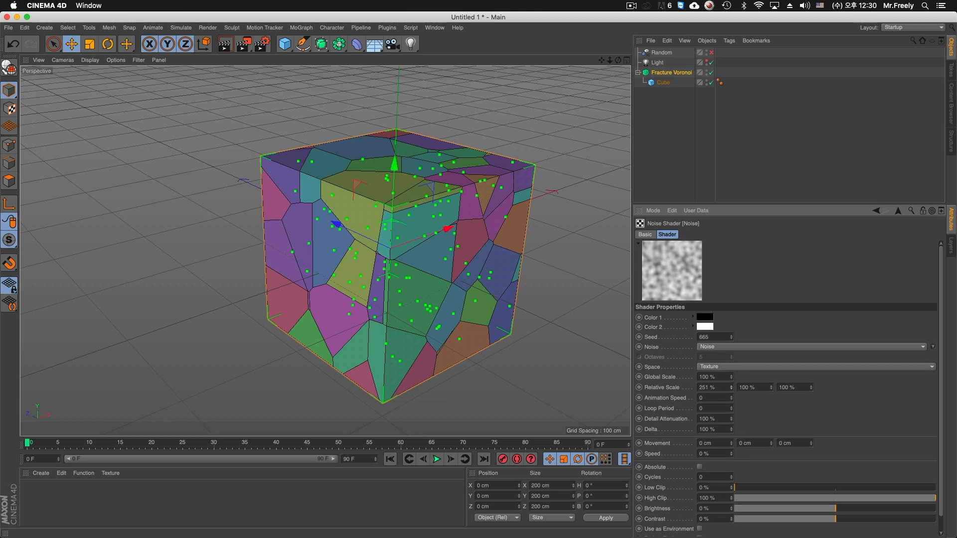
{"action": "key", "text": "super+z"}
{"action": "left_click", "coordinate": [897, 211]}
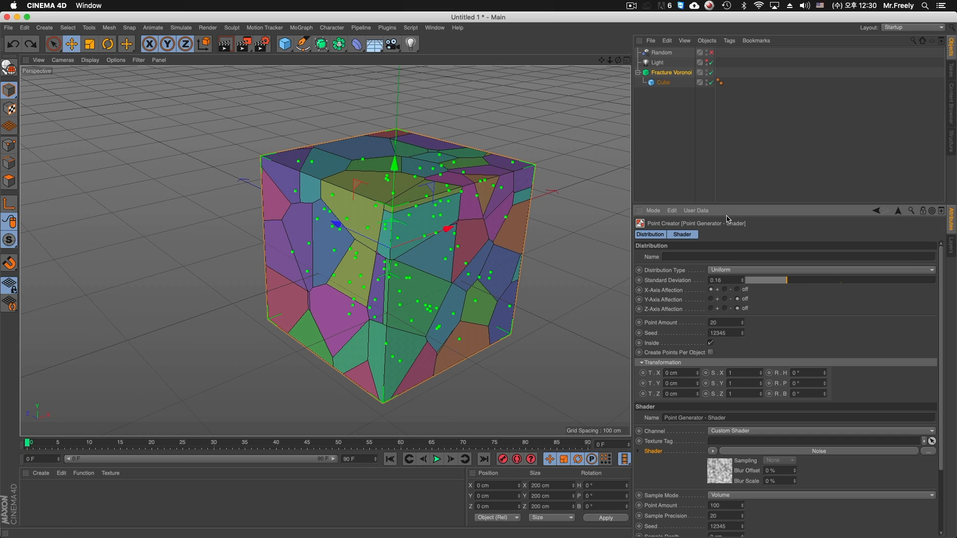
{"action": "left_click", "coordinate": [672, 73]}
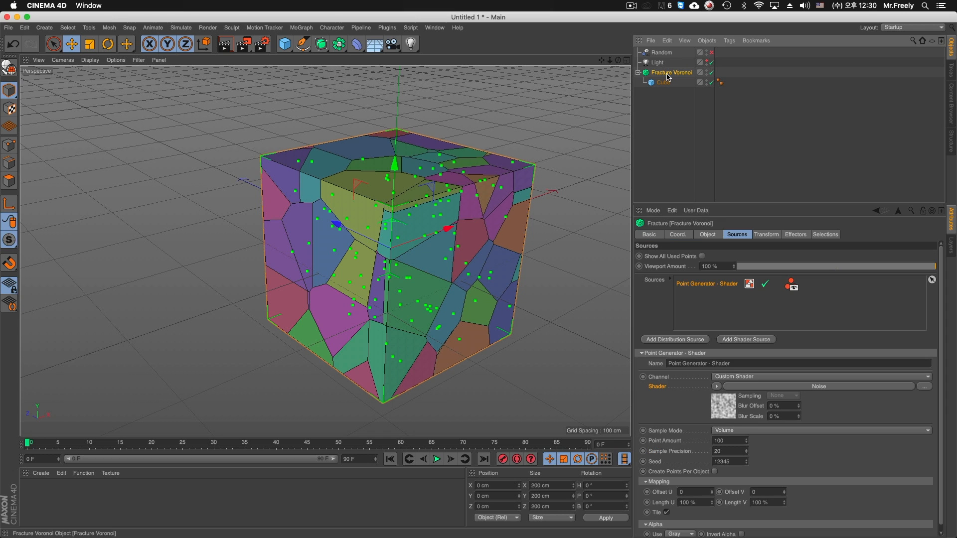
Step: Clear the Noise shader from the shader source and assign a Gradient shader
{"action": "left_click", "coordinate": [716, 386]}
{"action": "left_click", "coordinate": [729, 139]}
{"action": "left_click", "coordinate": [716, 386]}
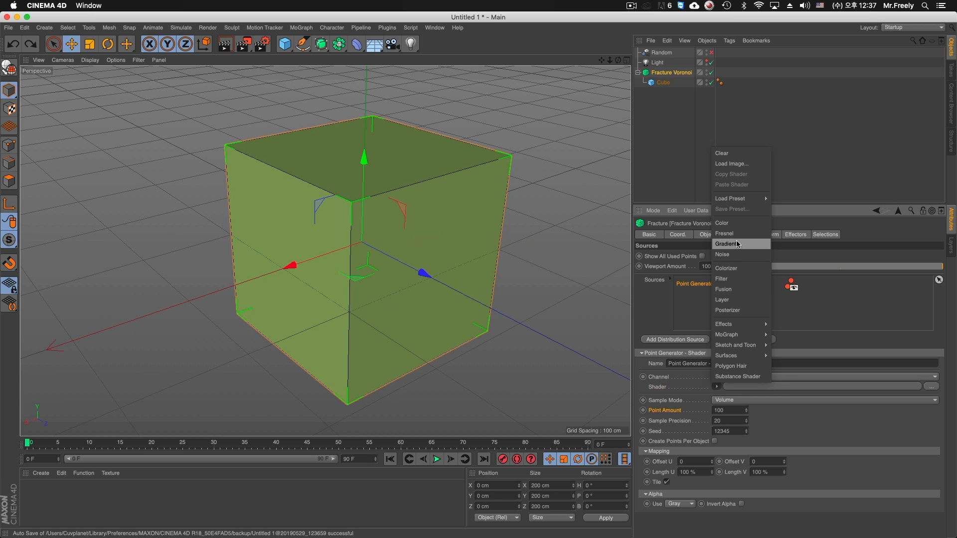
{"action": "left_click", "coordinate": [740, 245]}
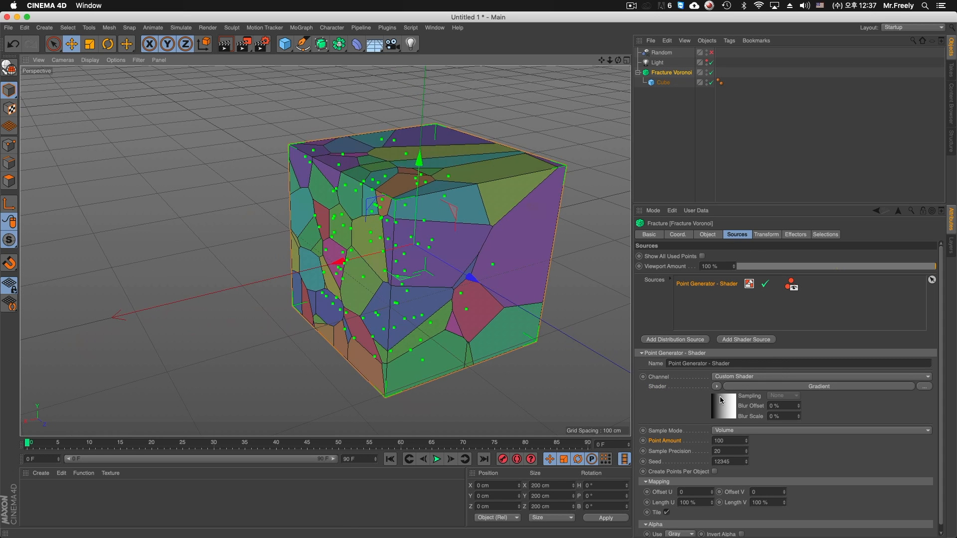
Step: Shape the gradient into a narrow white band between two black knots slightly before its middle
{"action": "left_click", "coordinate": [818, 386]}
{"action": "left_click_drag", "start_coordinate": [676, 324], "coordinate": [772, 324]}
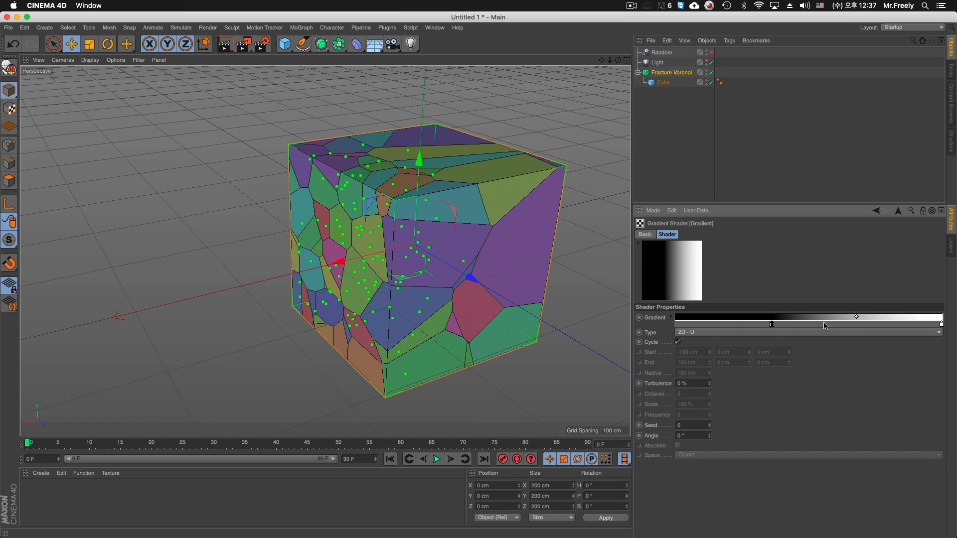
{"action": "left_click_drag", "start_coordinate": [942, 324], "coordinate": [763, 346]}
{"action": "double_click", "coordinate": [799, 324]}
{"action": "left_click", "coordinate": [818, 361]}
{"action": "mouse_move", "coordinate": [513, 298]}
{"action": "left_mouse_down", "text": "alt"}
{"action": "mouse_move", "coordinate": [497, 291]}
{"action": "mouse_move", "coordinate": [515, 298]}
{"action": "left_mouse_up", "text": "alt"}
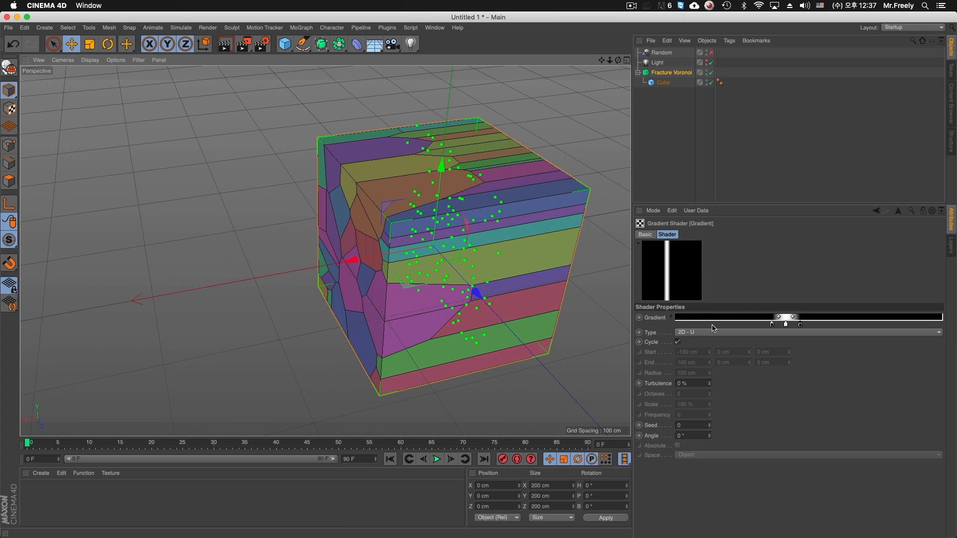
Step: Set the gradient's Type to 2D - V and examine the resulting point layout in the cube
{"action": "left_click", "coordinate": [714, 330]}
{"action": "left_click", "coordinate": [710, 349]}
{"action": "left_click_drag", "start_coordinate": [449, 240], "coordinate": [528, 276], "text": "alt"}
{"action": "middle_click_drag", "start_coordinate": [498, 276], "coordinate": [562, 258], "text": "alt"}
{"action": "left_click", "coordinate": [898, 210]}
{"action": "middle_click_drag", "start_coordinate": [488, 264], "coordinate": [499, 261], "text": "alt"}
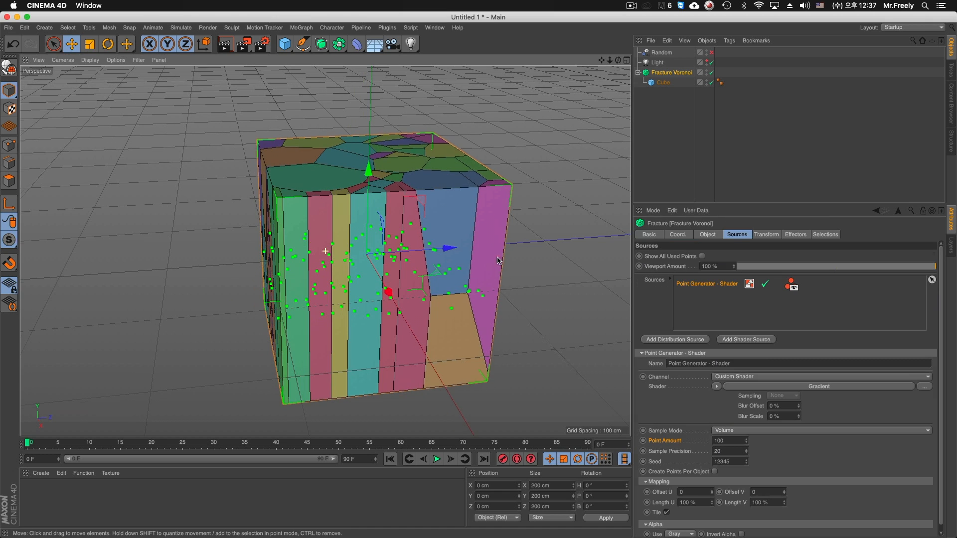
Step: Set the shader source's Point Amount to 1000 and inspect the points from the side
{"action": "left_click", "coordinate": [678, 452]}
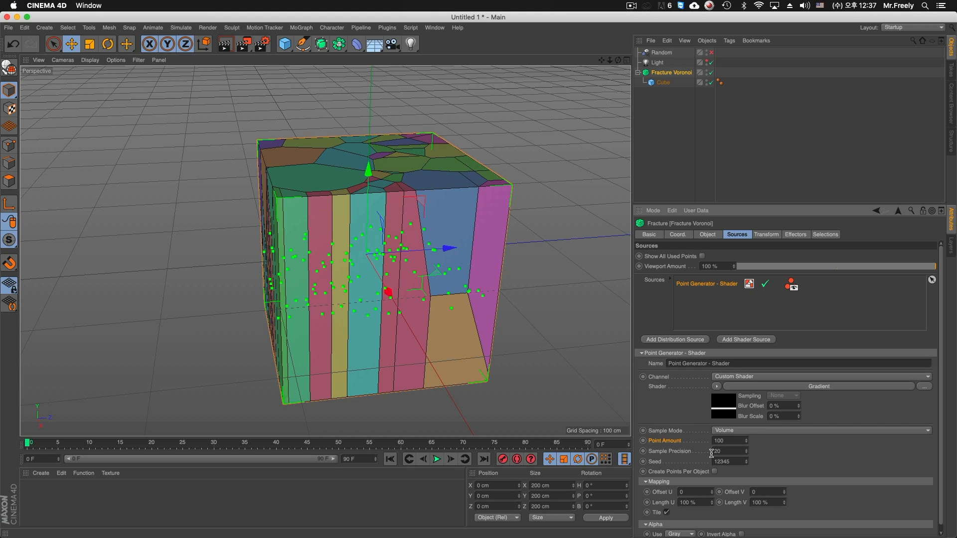
{"action": "type", "text": "0"}
{"action": "key", "text": "Return"}
{"action": "left_click_drag", "start_coordinate": [441, 320], "coordinate": [464, 315], "text": "alt"}
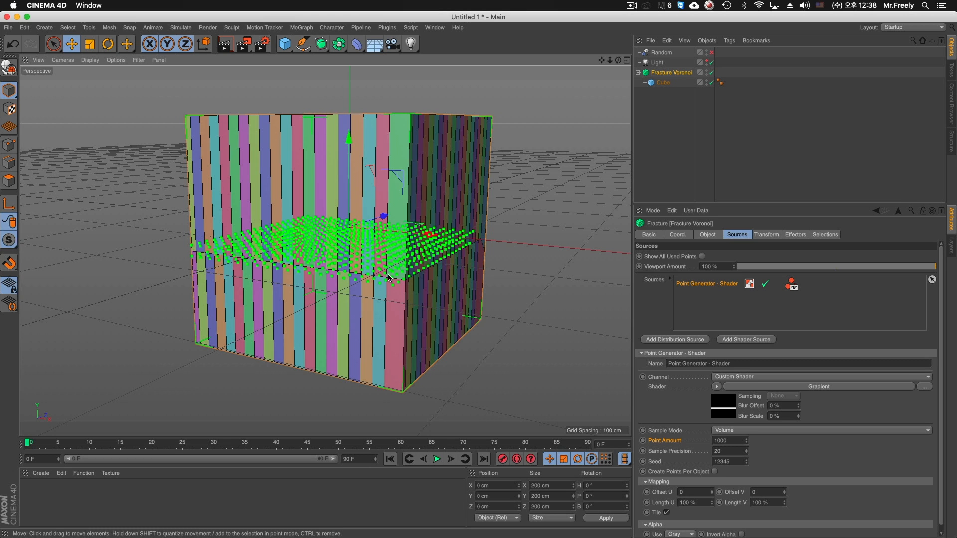
Step: Set the shader source's Sample Precision to 100 and examine the point distribution
{"action": "left_click", "coordinate": [727, 450]}
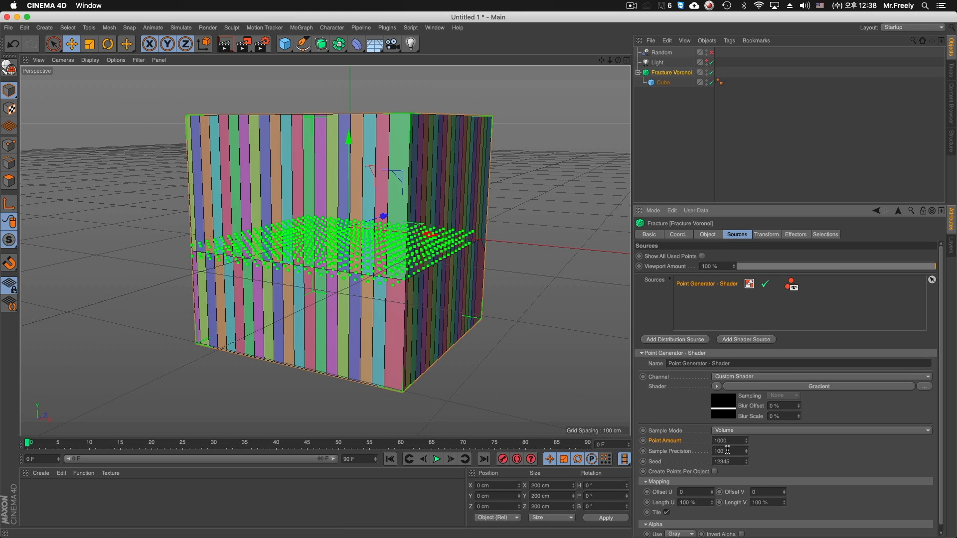
{"action": "key", "text": "Return"}
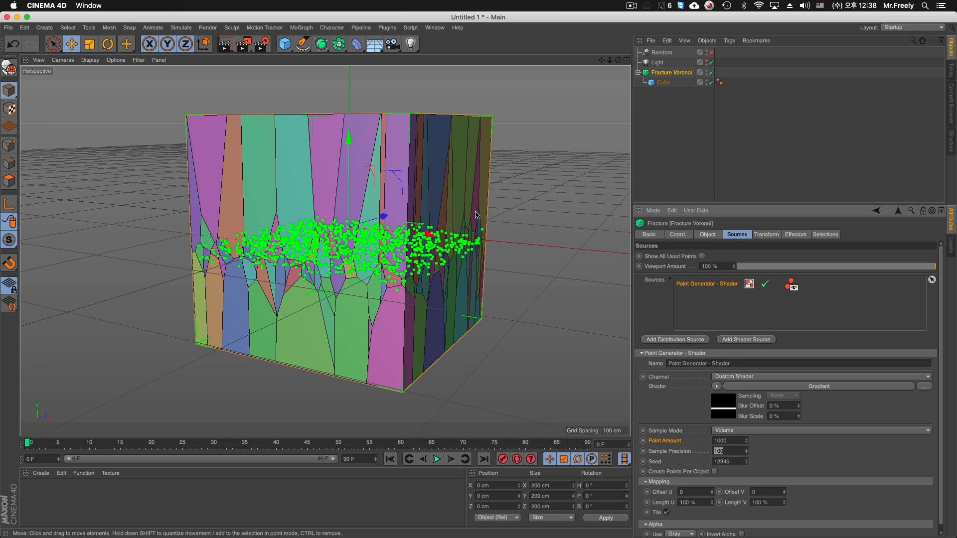
{"action": "left_click_drag", "start_coordinate": [456, 202], "coordinate": [428, 224], "text": "alt"}
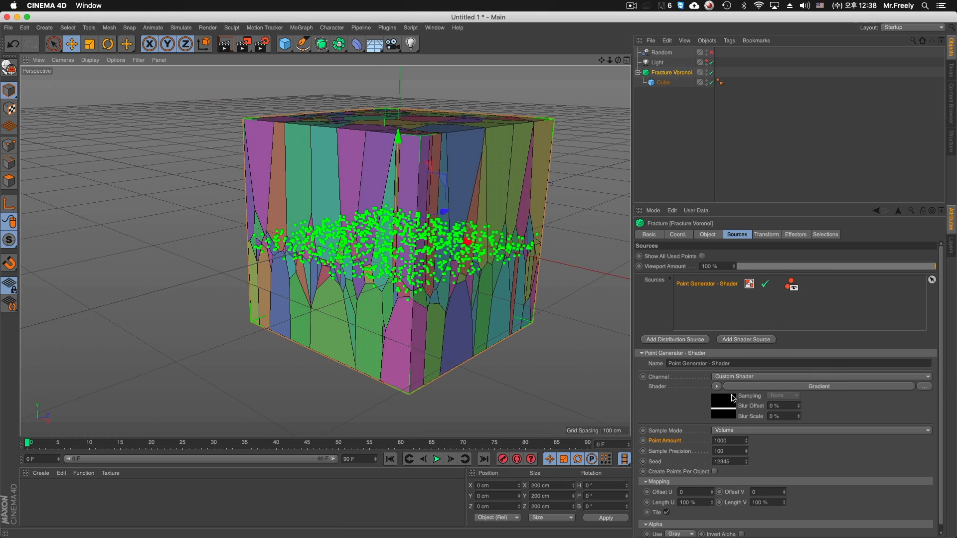
Step: Add a second narrow white band bounded by black knots at about three quarters of the gradient
{"action": "left_click", "coordinate": [716, 405]}
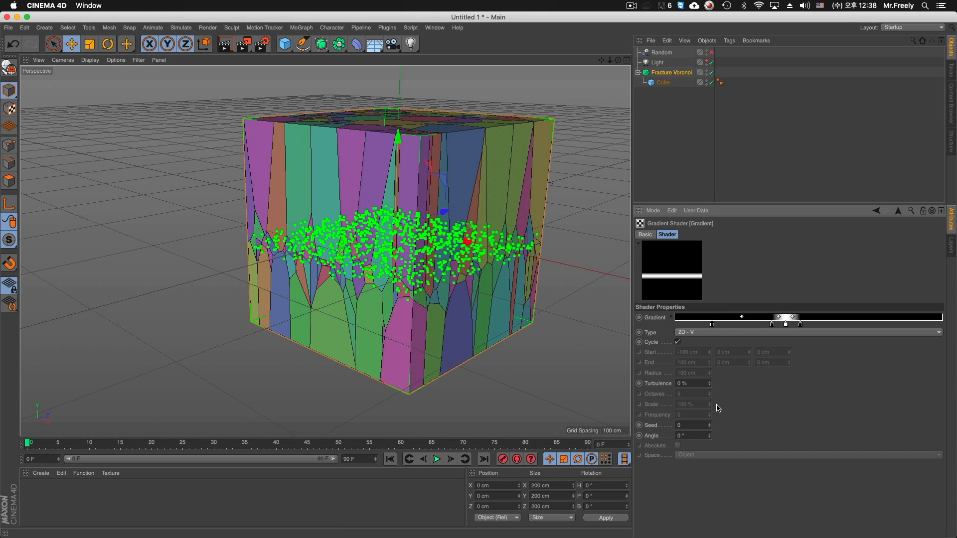
{"action": "double_click", "coordinate": [849, 325]}
{"action": "left_click", "coordinate": [890, 344]}
{"action": "left_click", "coordinate": [883, 361]}
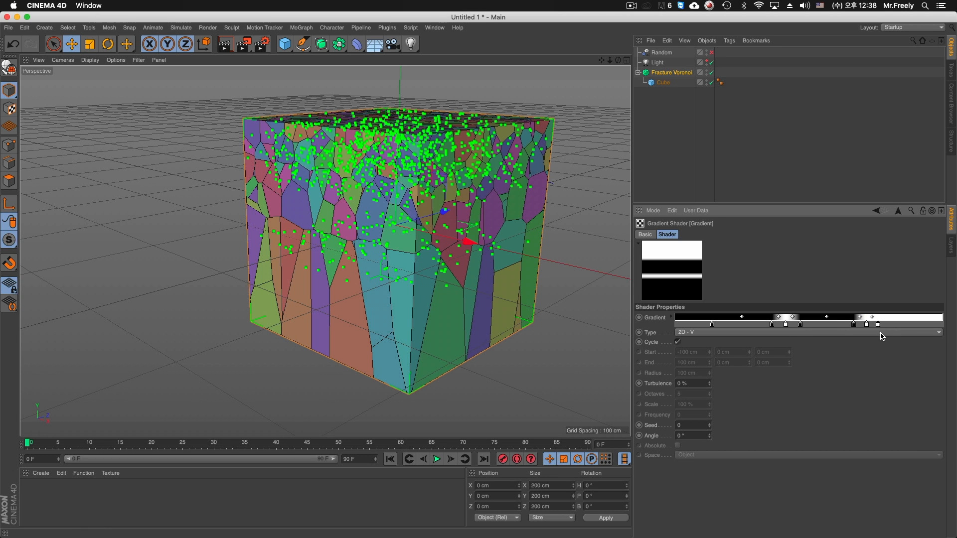
{"action": "double_click", "coordinate": [877, 324]}
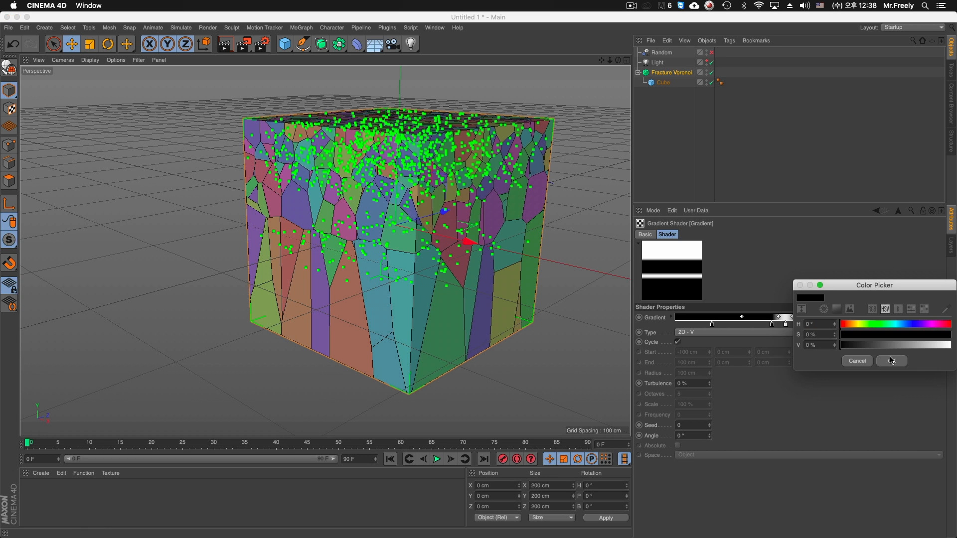
{"action": "left_click", "coordinate": [891, 360]}
{"action": "left_click_drag", "start_coordinate": [398, 238], "coordinate": [468, 279], "text": "alt"}
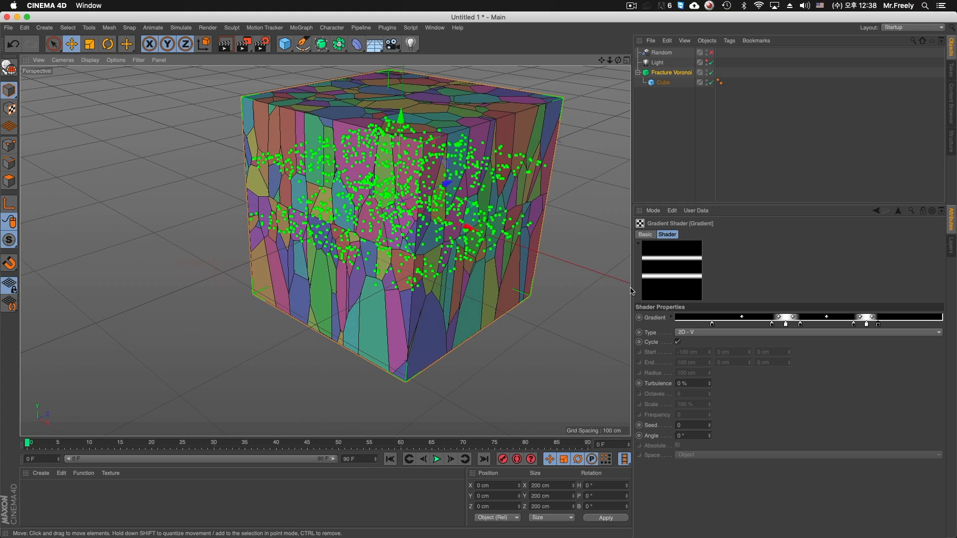
Step: Delete the shader source from the Fracture Voronoi and add a distribution source, expanding its settings
{"action": "left_click", "coordinate": [890, 209]}
{"action": "left_click", "coordinate": [683, 235]}
{"action": "left_click", "coordinate": [650, 234]}
{"action": "left_click", "coordinate": [682, 234]}
{"action": "left_click", "coordinate": [667, 73]}
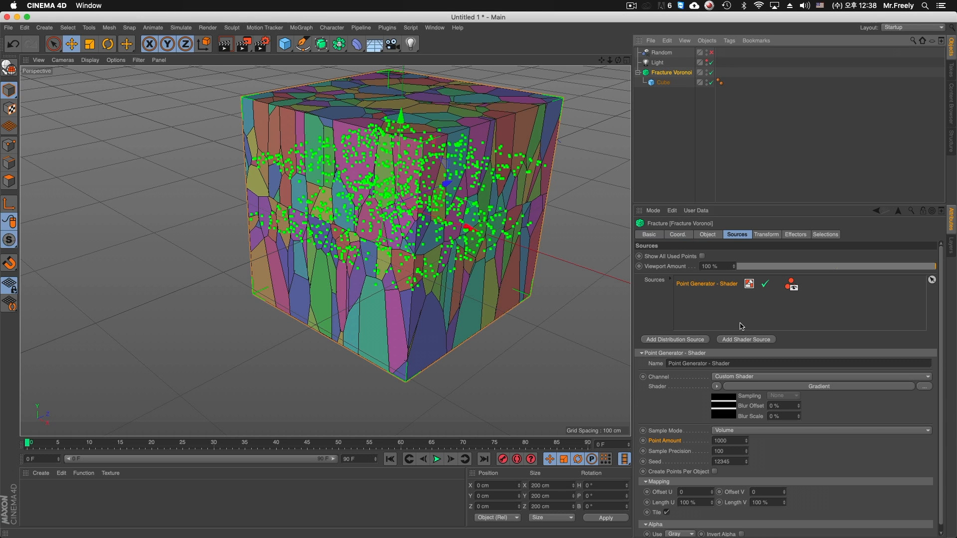
{"action": "left_click", "coordinate": [710, 284]}
{"action": "key", "text": "Delete"}
{"action": "left_click", "coordinate": [688, 339]}
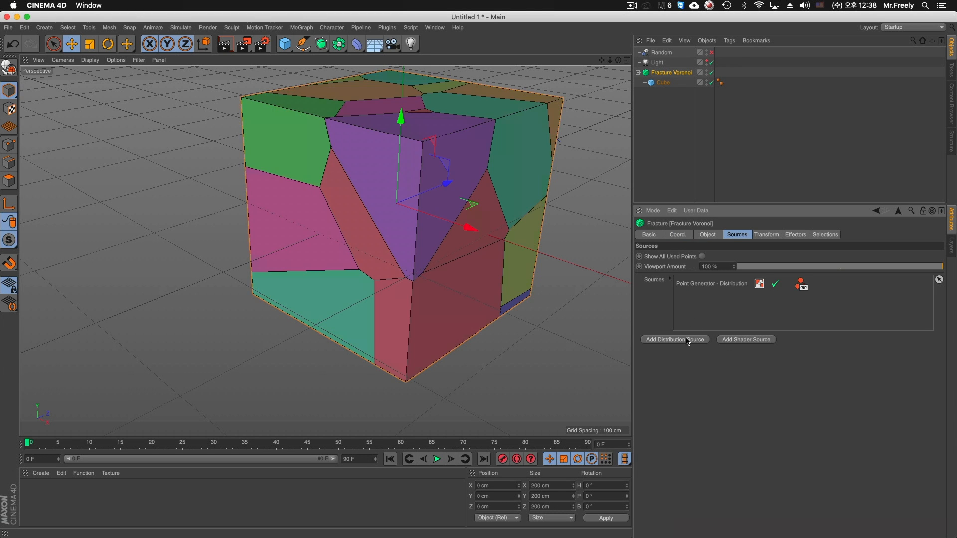
{"action": "left_click", "coordinate": [726, 291]}
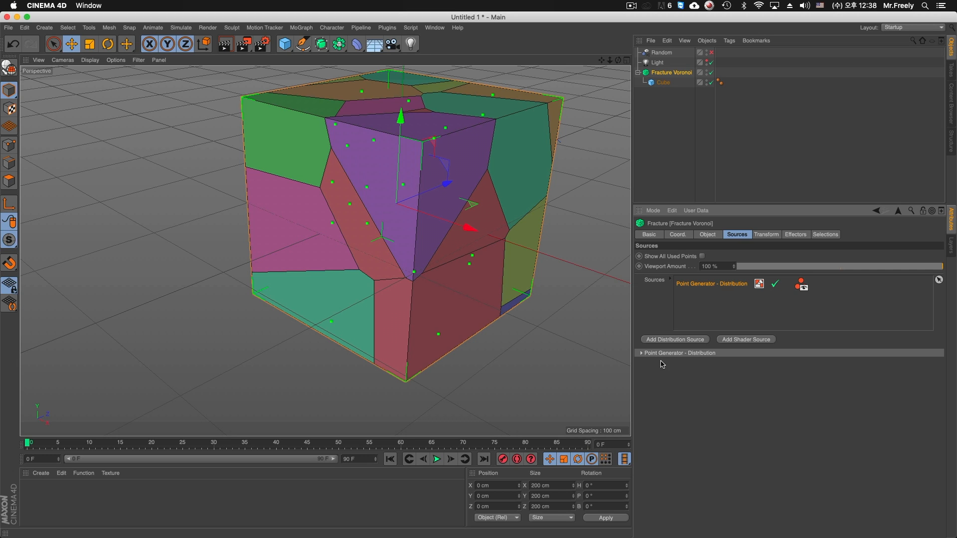
{"action": "left_click", "coordinate": [642, 353]}
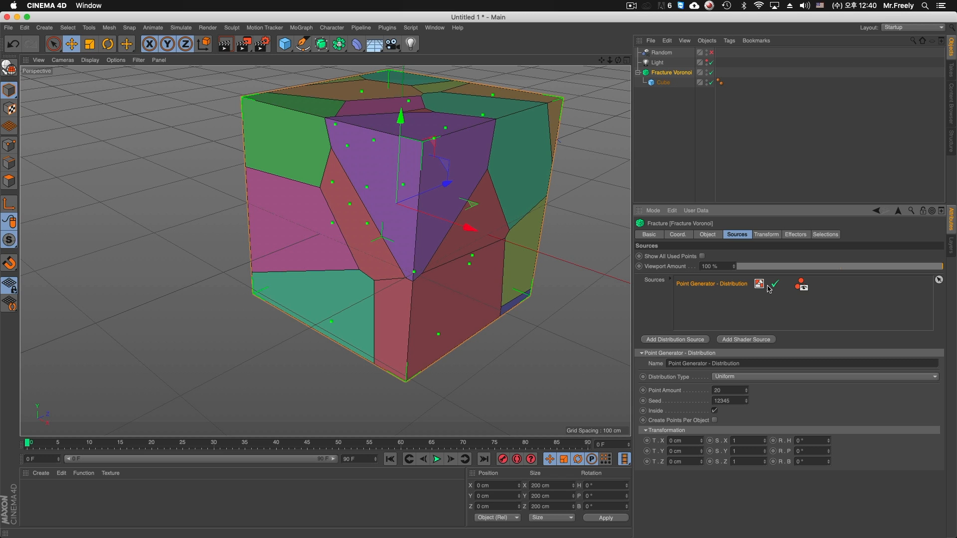
Step: Disable the distribution source and add a MoGraph Matrix object just above the Fracture Voronoi in the hierarchy
{"action": "left_click_drag", "start_coordinate": [536, 202], "coordinate": [486, 214], "text": "alt"}
{"action": "left_click", "coordinate": [715, 115]}
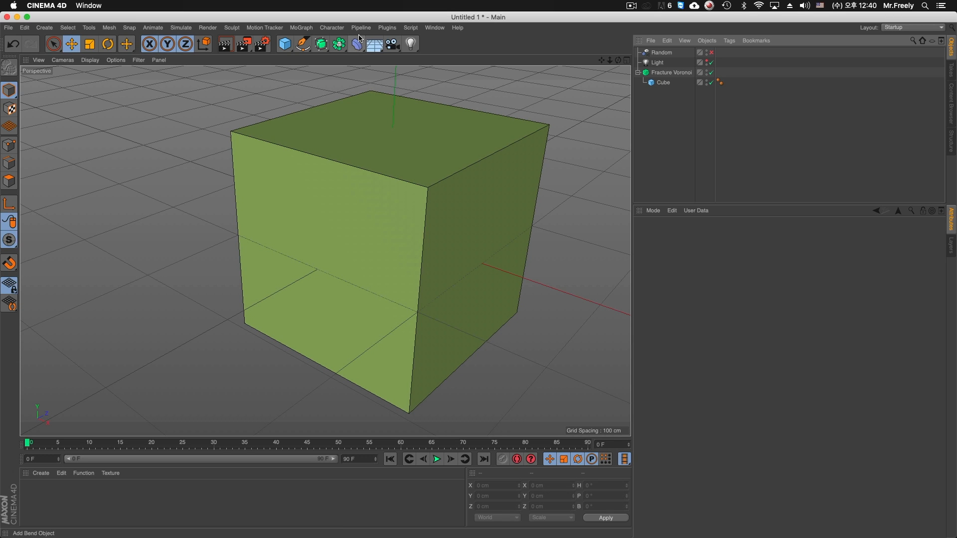
{"action": "left_click", "coordinate": [301, 27]}
{"action": "left_click", "coordinate": [308, 150]}
{"action": "left_click_drag", "start_coordinate": [658, 53], "coordinate": [658, 78]}
Step: Add the Matrix object to the Fracture Voronoi's Sources and examine the cube's grid fracture
{"action": "left_click_drag", "start_coordinate": [440, 280], "coordinate": [433, 238], "text": "alt"}
{"action": "left_click", "coordinate": [664, 83]}
{"action": "left_click_drag", "start_coordinate": [660, 74], "coordinate": [723, 302]}
{"action": "left_click_drag", "start_coordinate": [423, 249], "coordinate": [442, 245], "text": "alt"}
{"action": "scroll", "coordinate": [441, 245], "scroll_direction": "down", "scroll_amount": 4}
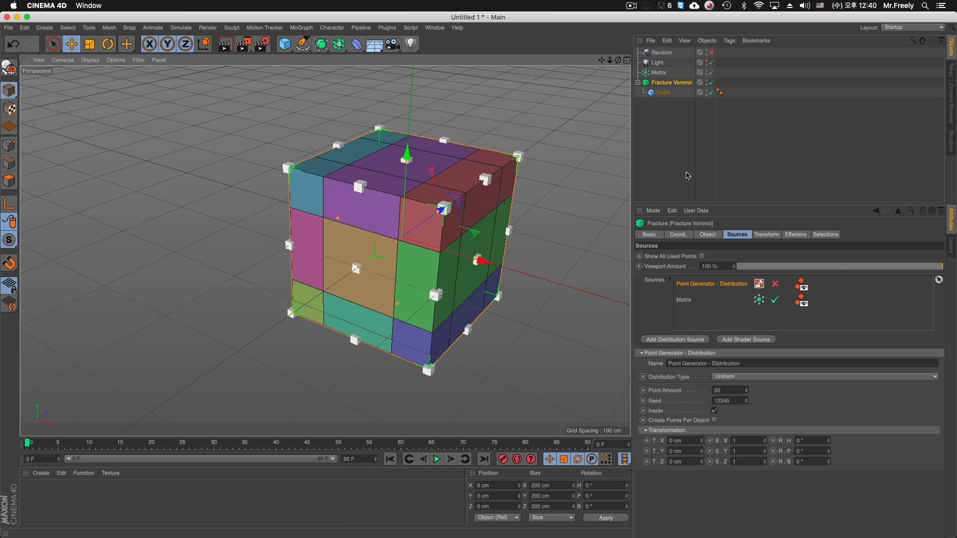
Step: Set the Matrix object's X count to 100
{"action": "left_click", "coordinate": [658, 73]}
{"action": "left_click_drag", "start_coordinate": [696, 282], "coordinate": [647, 284]}
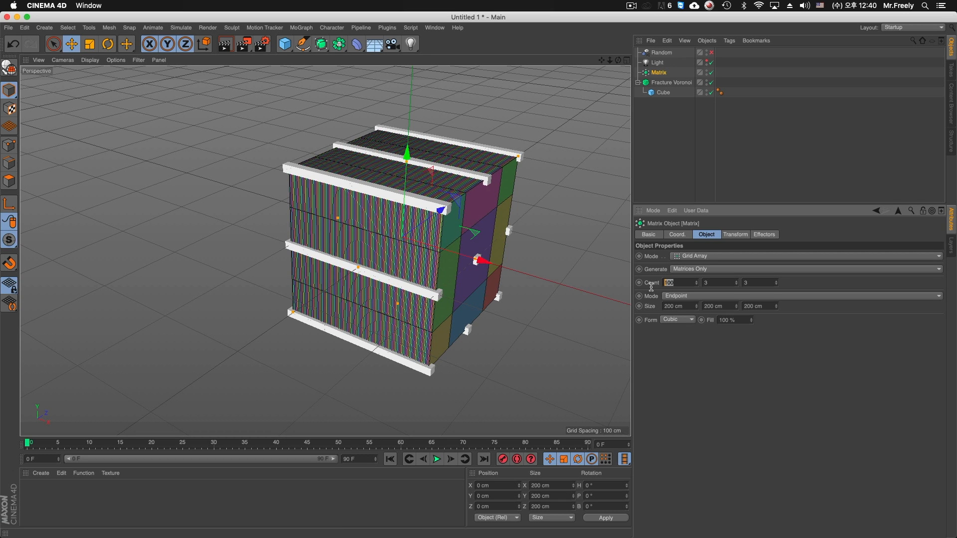
Step: Set the Matrix object's X count to 35 and switch the Random effector on and off to inspect the slices
{"action": "left_click_drag", "start_coordinate": [672, 282], "coordinate": [629, 283]}
{"action": "left_click_drag", "start_coordinate": [465, 277], "coordinate": [505, 264], "text": "alt"}
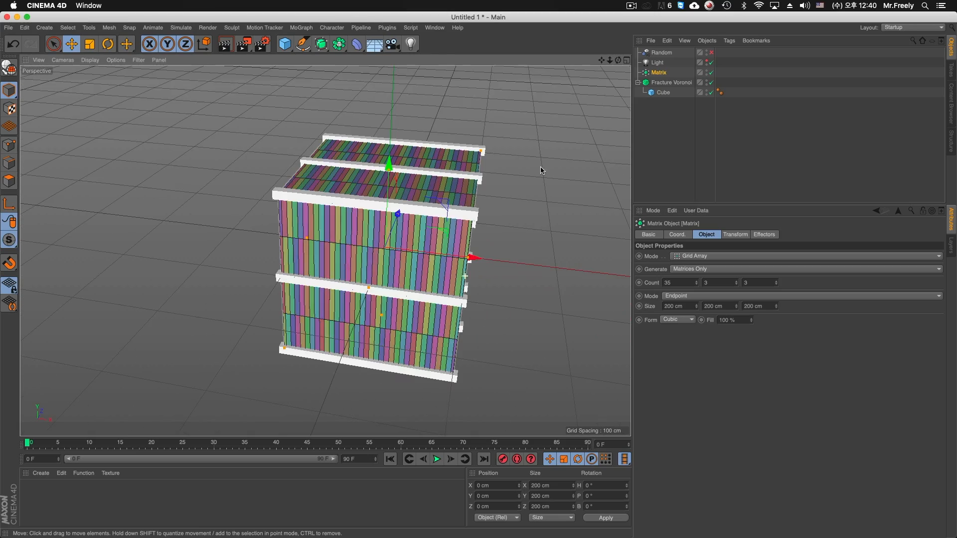
{"action": "left_click", "coordinate": [711, 52]}
{"action": "mouse_move", "coordinate": [421, 237]}
{"action": "left_mouse_down", "text": "alt"}
{"action": "mouse_move", "coordinate": [319, 234]}
{"action": "mouse_move", "coordinate": [448, 199]}
{"action": "mouse_move", "coordinate": [338, 196]}
{"action": "mouse_move", "coordinate": [413, 225]}
{"action": "left_mouse_up", "text": "alt"}
{"action": "left_click", "coordinate": [711, 52]}
{"action": "left_click_drag", "start_coordinate": [523, 299], "coordinate": [618, 313], "text": "alt"}
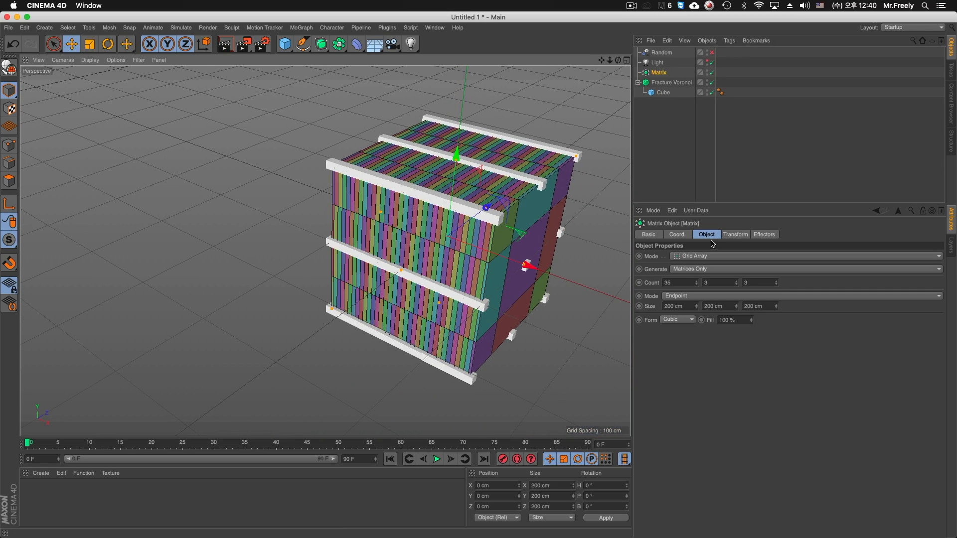
Step: Set the Matrix object's count to 5 on all three axes
{"action": "left_click", "coordinate": [657, 74]}
{"action": "left_click_drag", "start_coordinate": [538, 237], "coordinate": [535, 217], "text": "alt"}
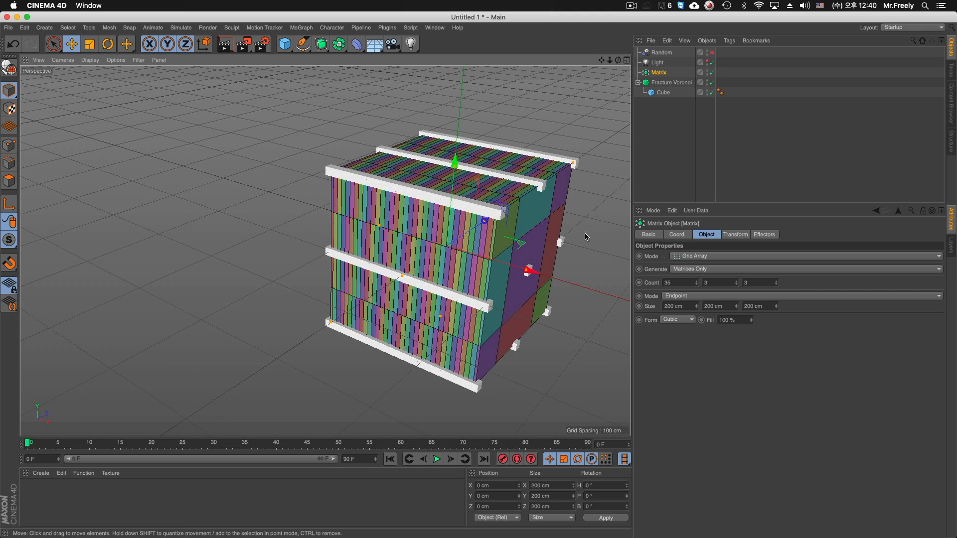
{"action": "double_click", "coordinate": [666, 284]}
{"action": "type", "text": "5"}
{"action": "key", "text": "Tab"}
{"action": "type", "text": "5"}
{"action": "key", "text": "Tab"}
{"action": "type", "text": "5"}
{"action": "key", "text": "Return"}
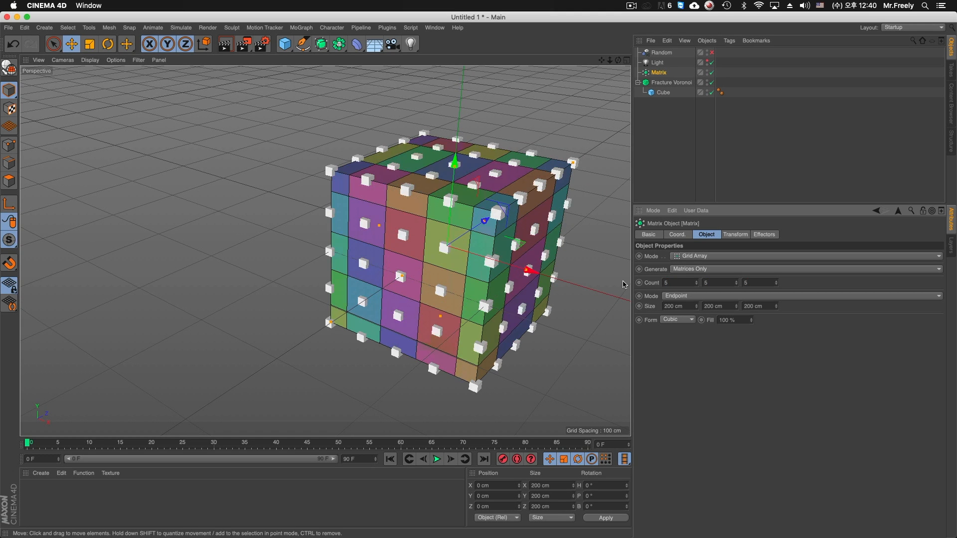
Step: Set the Matrix object's grid size to 30 cm on all three axes
{"action": "left_click_drag", "start_coordinate": [540, 259], "coordinate": [435, 152], "text": "alt"}
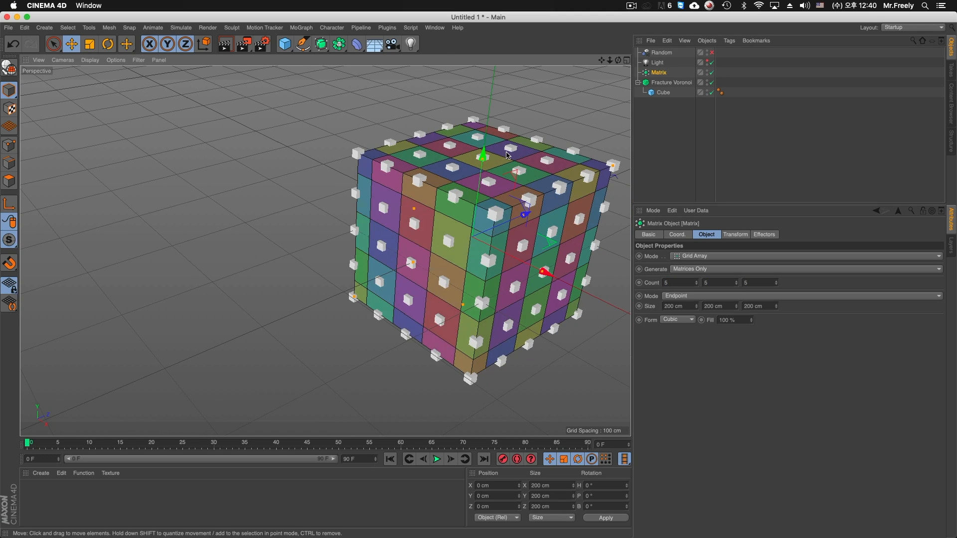
{"action": "mouse_move", "coordinate": [434, 192]}
{"action": "left_mouse_down", "text": "alt"}
{"action": "mouse_move", "coordinate": [430, 201]}
{"action": "mouse_move", "coordinate": [438, 202]}
{"action": "left_mouse_up", "text": "alt"}
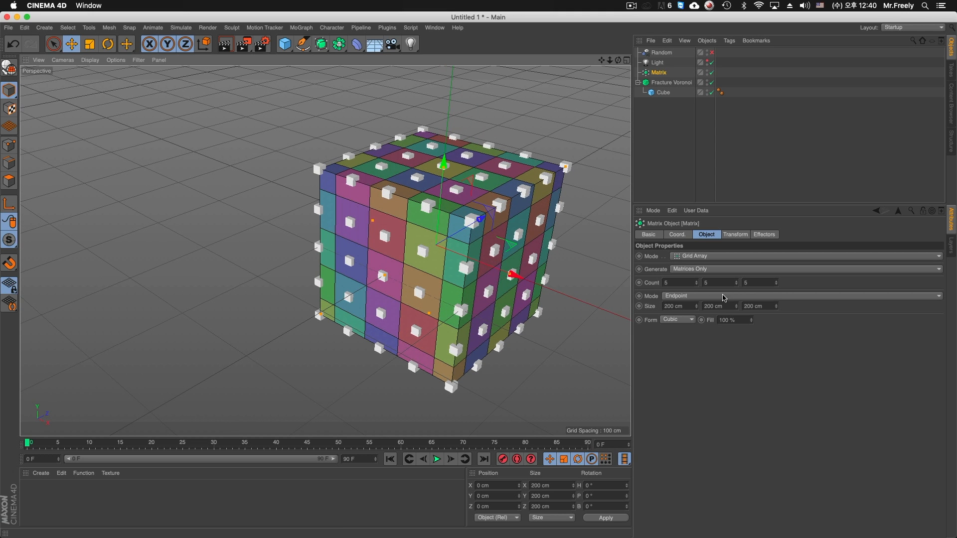
{"action": "left_click", "coordinate": [691, 306]}
{"action": "type", "text": "30"}
{"action": "key", "text": "Tab"}
{"action": "type", "text": "30"}
{"action": "key", "text": "Tab"}
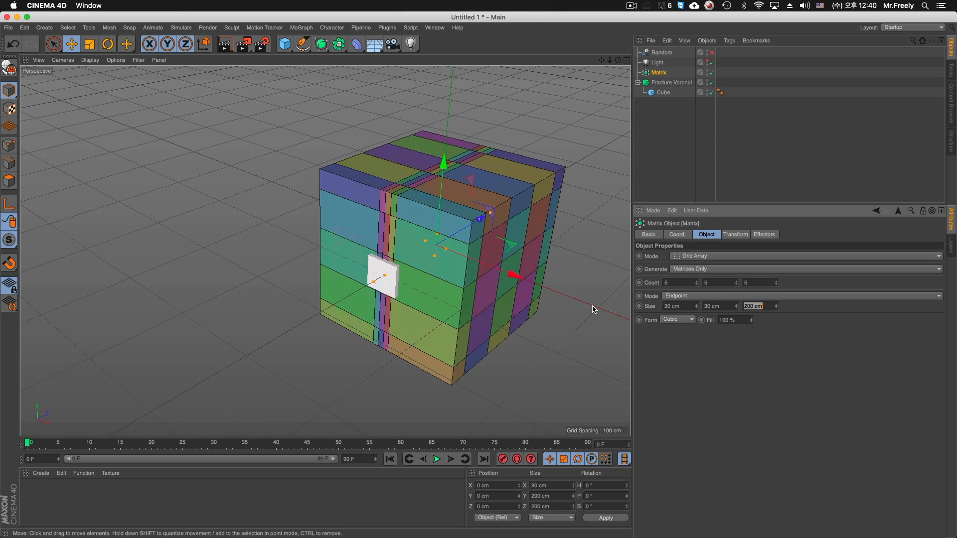
{"action": "type", "text": "30"}
{"action": "key", "text": "Return"}
Step: Switch the Random effector on and off repeatedly to examine how the cube's pieces separate
{"action": "mouse_move", "coordinate": [490, 242]}
{"action": "left_mouse_down", "text": "alt"}
{"action": "mouse_move", "coordinate": [428, 267]}
{"action": "mouse_move", "coordinate": [489, 241]}
{"action": "mouse_move", "coordinate": [486, 249]}
{"action": "left_mouse_up", "text": "alt"}
{"action": "left_click", "coordinate": [711, 53]}
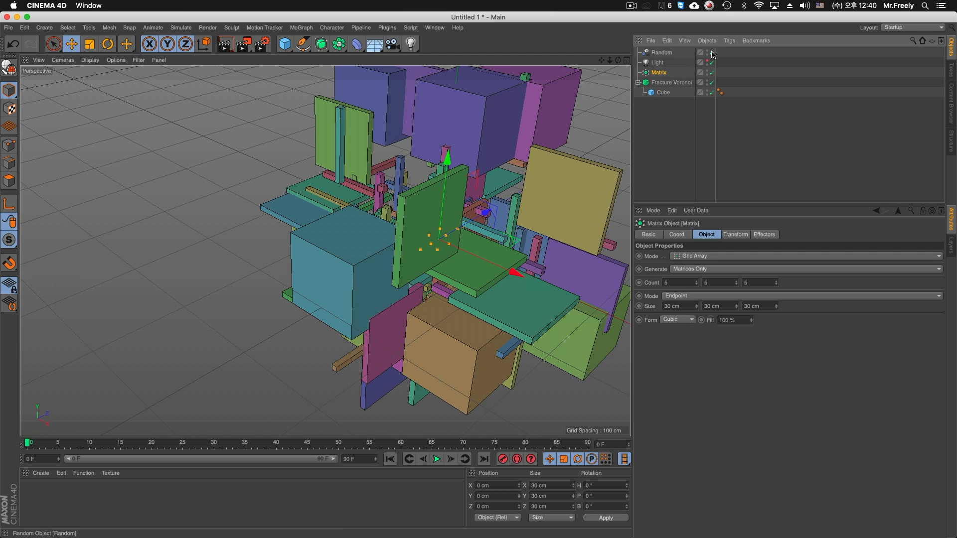
{"action": "left_click", "coordinate": [712, 53]}
{"action": "left_click", "coordinate": [711, 53]}
{"action": "left_click", "coordinate": [711, 52]}
{"action": "left_click", "coordinate": [711, 53]}
{"action": "left_click", "coordinate": [711, 53]}
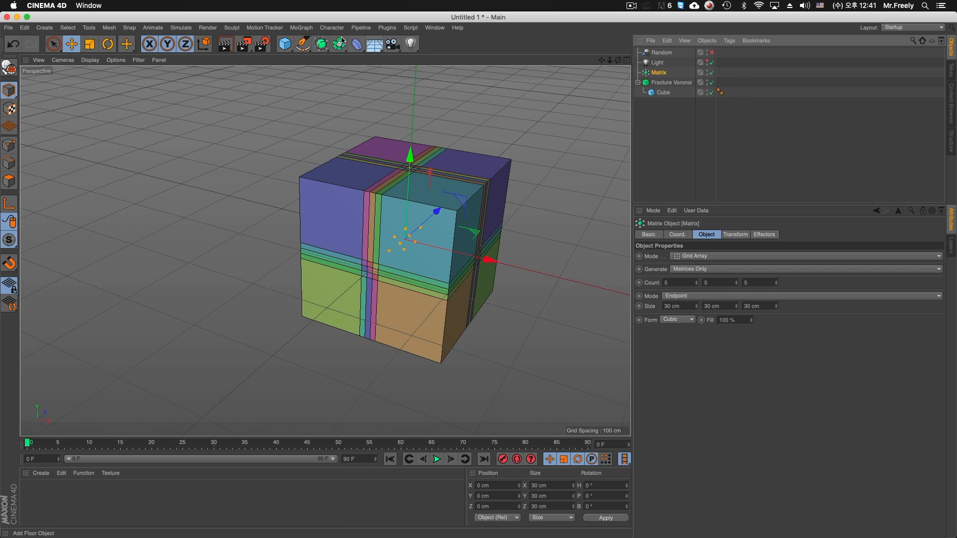
Step: Add a second Random effector acting on the Matrix object
{"action": "left_click", "coordinate": [302, 28]}
{"action": "mouse_move", "coordinate": [324, 42]}
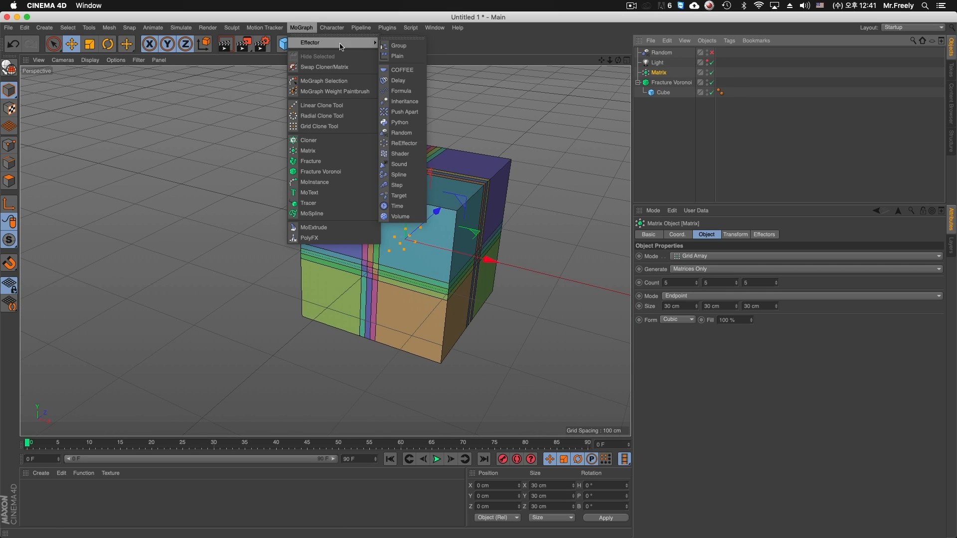
{"action": "left_click", "coordinate": [404, 137]}
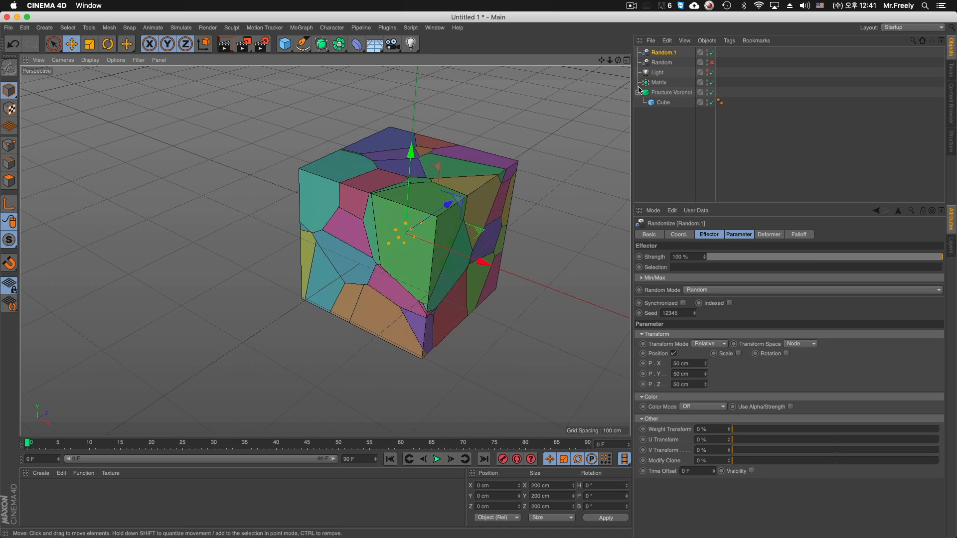
Step: Set the Matrix object's grid size to 100 cm on all three axes
{"action": "left_click", "coordinate": [659, 82]}
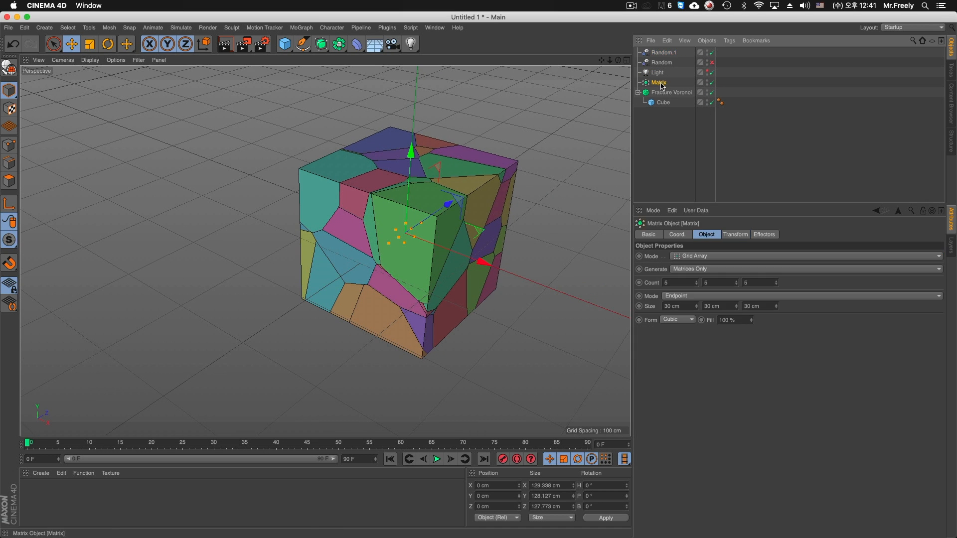
{"action": "left_click", "coordinate": [678, 305]}
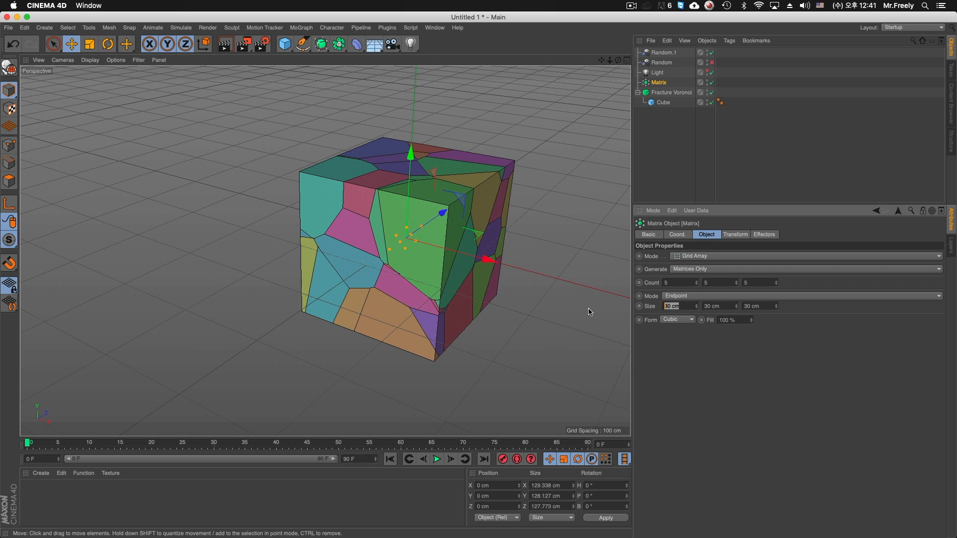
{"action": "type", "text": "100"}
{"action": "key", "text": "Tab"}
{"action": "type", "text": "100"}
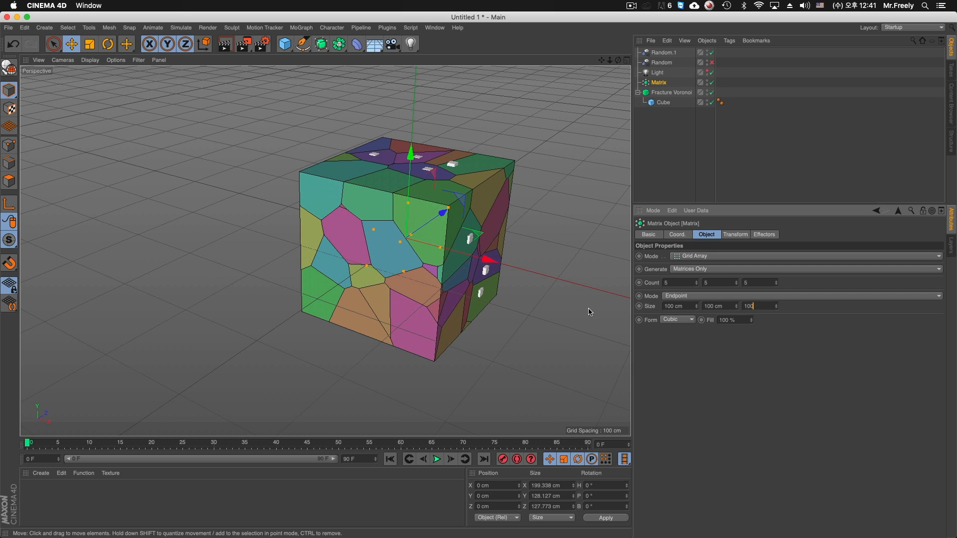
{"action": "key", "text": "Return"}
Step: Move the Matrix object to the cube's upper front corner, at about X -73, Y 81, Z -102 cm
{"action": "left_click_drag", "start_coordinate": [479, 266], "coordinate": [434, 279], "text": "alt"}
{"action": "left_click_drag", "start_coordinate": [433, 148], "coordinate": [437, 99]}
{"action": "left_click_drag", "start_coordinate": [466, 149], "coordinate": [627, 110]}
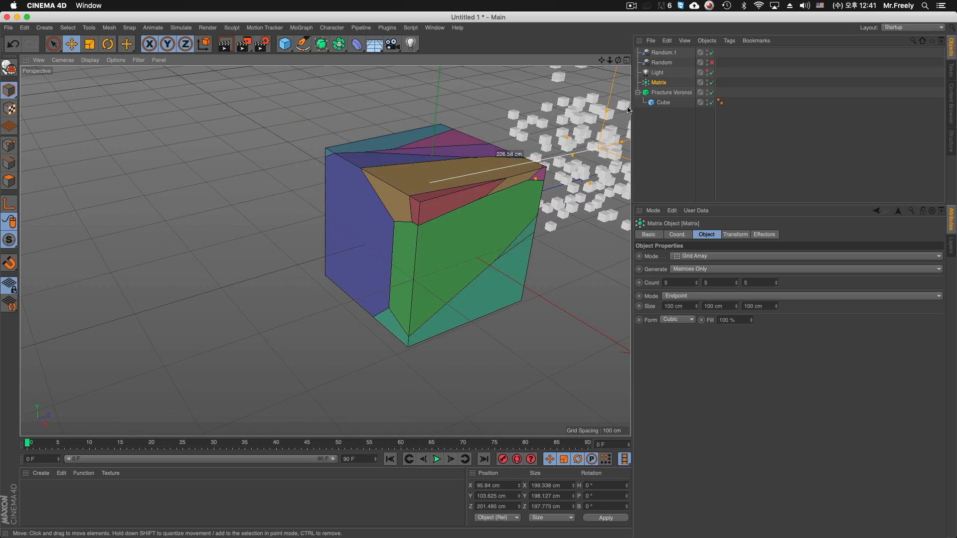
{"action": "left_click_drag", "start_coordinate": [263, 130], "coordinate": [449, 143]}
{"action": "middle_click_drag", "start_coordinate": [379, 149], "coordinate": [428, 200], "text": "alt"}
{"action": "right_click_drag", "start_coordinate": [414, 200], "coordinate": [451, 206], "text": "alt"}
{"action": "middle_click_drag", "start_coordinate": [451, 206], "coordinate": [552, 230], "text": "alt"}
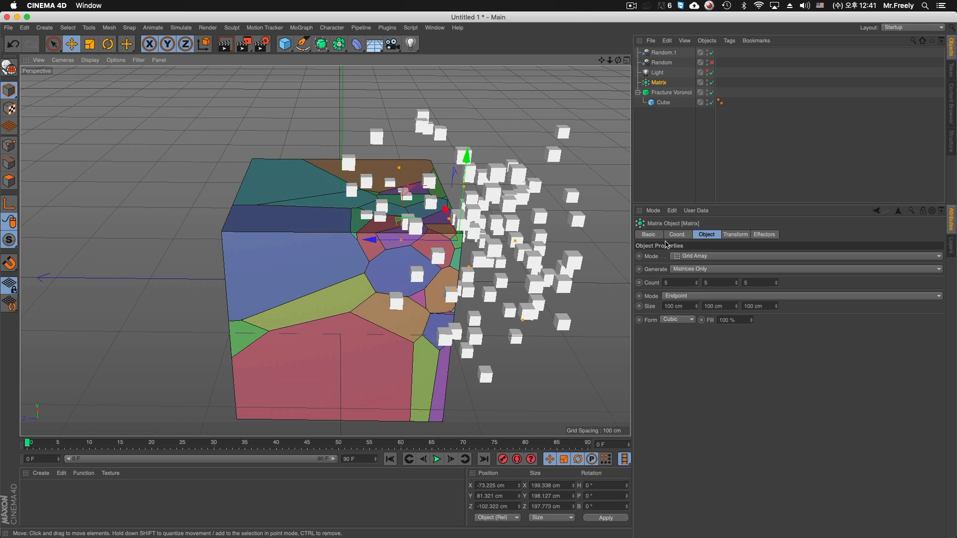
Step: Raise the Matrix object's count to 9, 8 and 9 along X, Y and Z
{"action": "left_click", "coordinate": [696, 281]}
{"action": "left_click", "coordinate": [696, 281]}
{"action": "left_click", "coordinate": [696, 281]}
{"action": "left_click", "coordinate": [696, 281]}
{"action": "left_click", "coordinate": [736, 281]}
{"action": "left_click", "coordinate": [736, 282]}
{"action": "left_click", "coordinate": [736, 282]}
{"action": "left_click", "coordinate": [776, 282]}
{"action": "left_click", "coordinate": [776, 282]}
{"action": "left_click", "coordinate": [775, 282]}
{"action": "left_click", "coordinate": [776, 282]}
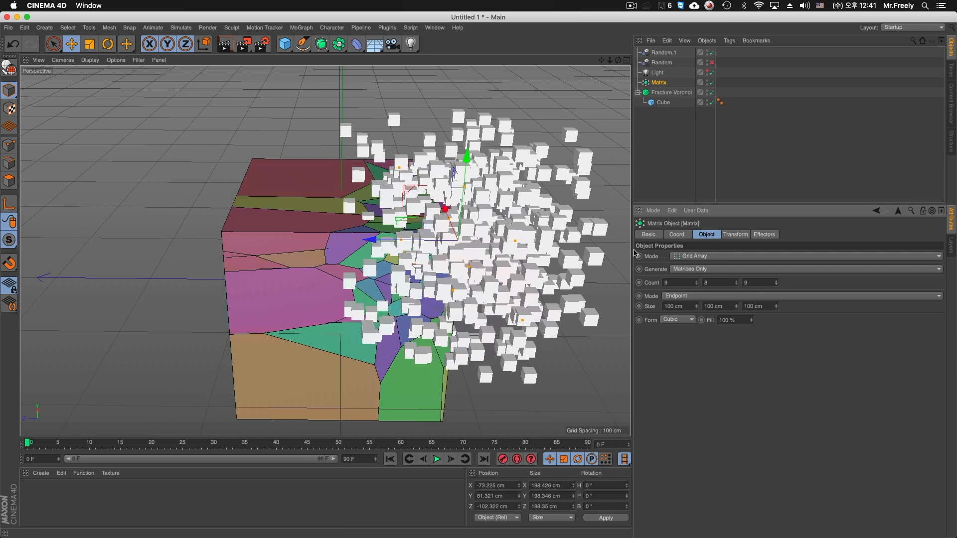
Step: Hide the Matrix object in the viewport and inspect the cube's densely fractured corner
{"action": "left_click_drag", "start_coordinate": [512, 230], "coordinate": [390, 231], "text": "alt"}
{"action": "left_click", "coordinate": [707, 83], "text": "alt"}
{"action": "left_click", "coordinate": [707, 83], "text": "alt"}
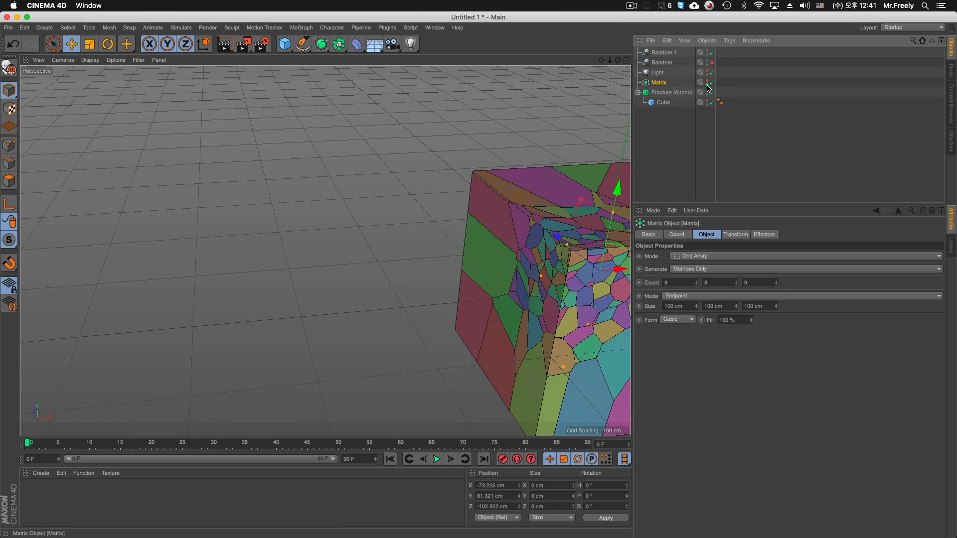
{"action": "middle_click_drag", "start_coordinate": [538, 197], "coordinate": [277, 168], "text": "alt"}
{"action": "left_click_drag", "start_coordinate": [276, 169], "coordinate": [321, 191], "text": "alt"}
Step: Add a Rigid Body simulation tag to the Fracture Voronoi object
{"action": "right_click", "coordinate": [679, 93]}
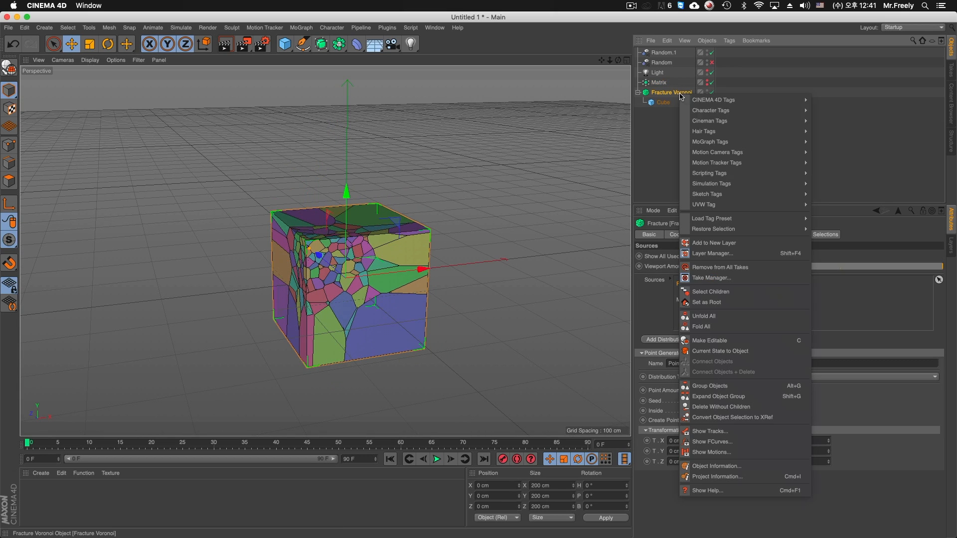
{"action": "mouse_move", "coordinate": [768, 184]}
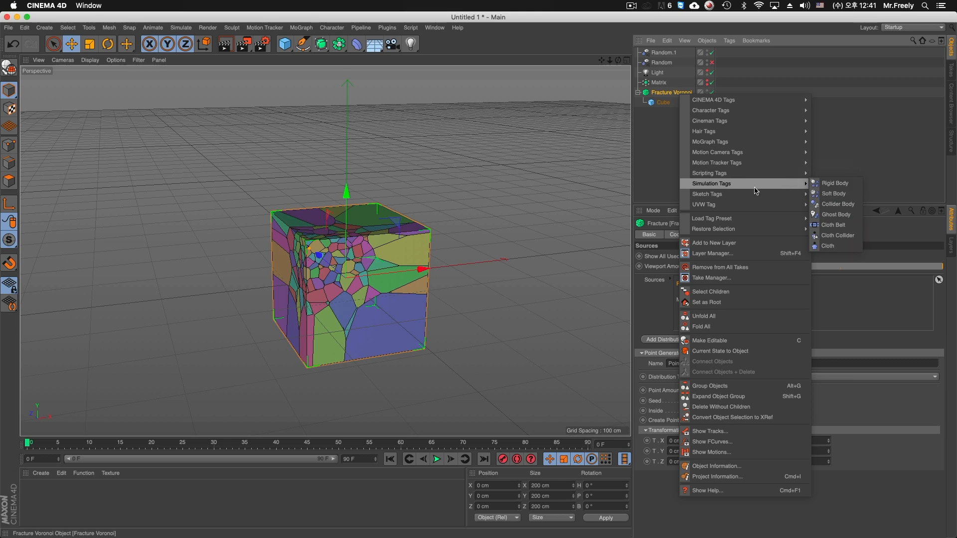
{"action": "left_click", "coordinate": [832, 183]}
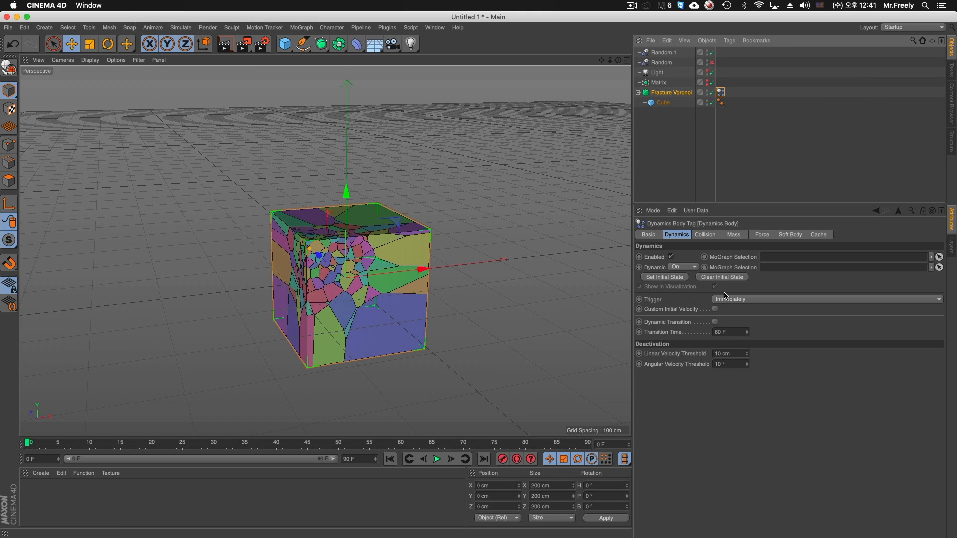
Step: Set the Fracture Voronoi's dynamics tag to Individual Elements All and Trigger On Collision
{"action": "left_click", "coordinate": [704, 235]}
{"action": "left_click", "coordinate": [722, 269]}
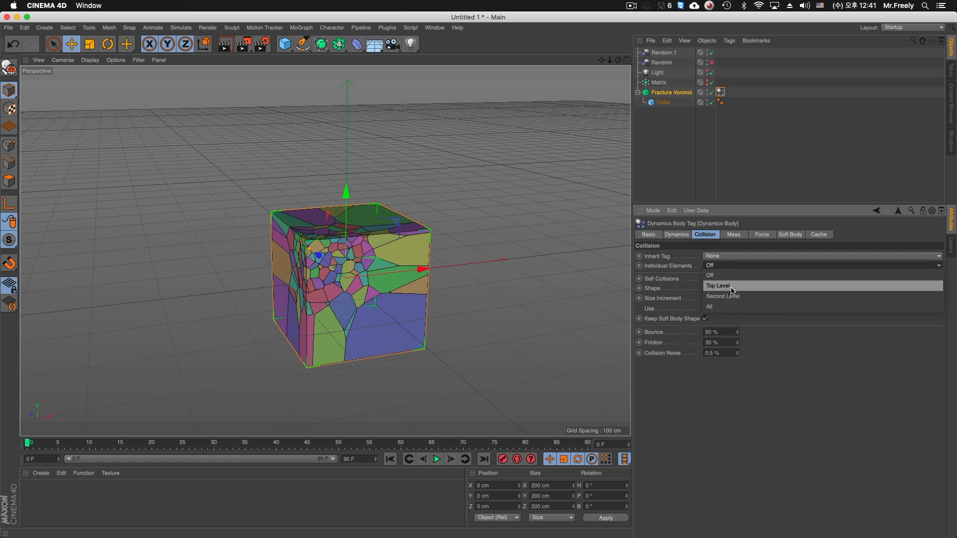
{"action": "left_click", "coordinate": [729, 303]}
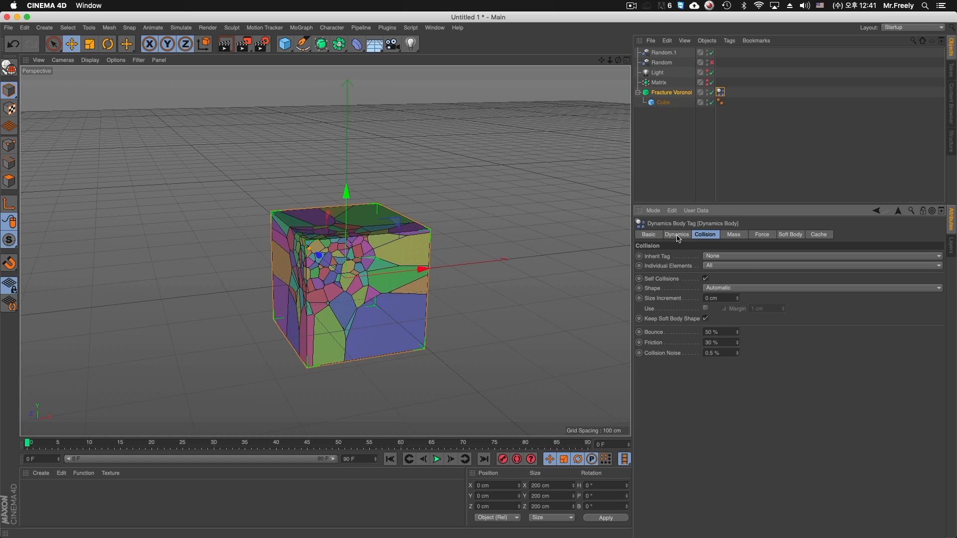
{"action": "left_click", "coordinate": [679, 235]}
{"action": "left_click", "coordinate": [732, 301]}
{"action": "left_click", "coordinate": [749, 333]}
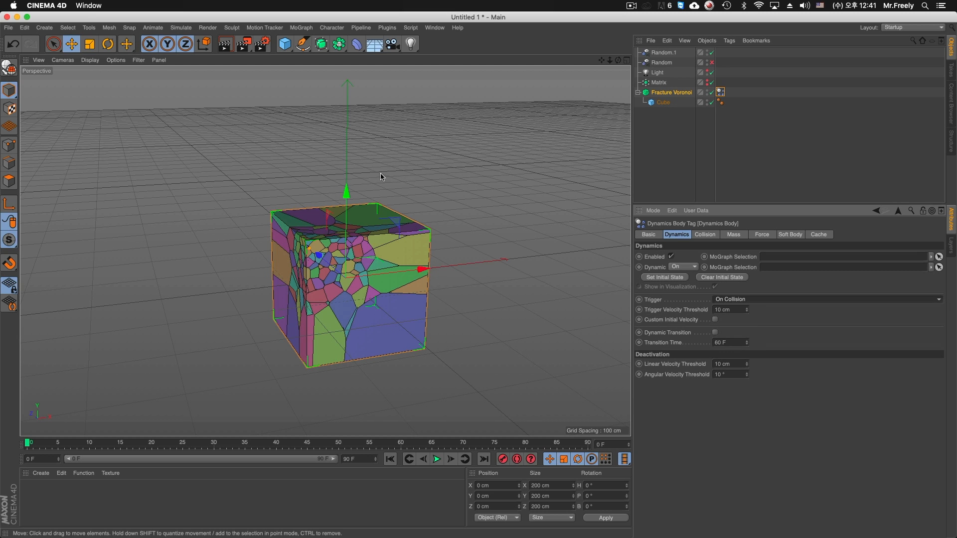
Step: Add a sphere and place it above the cube, at about X -30, Y 356, Z 68 cm
{"action": "middle_click_drag", "start_coordinate": [355, 112], "coordinate": [349, 148], "text": "alt"}
{"action": "left_click_drag", "start_coordinate": [285, 45], "coordinate": [470, 76]}
{"action": "left_click_drag", "start_coordinate": [342, 271], "coordinate": [309, 62]}
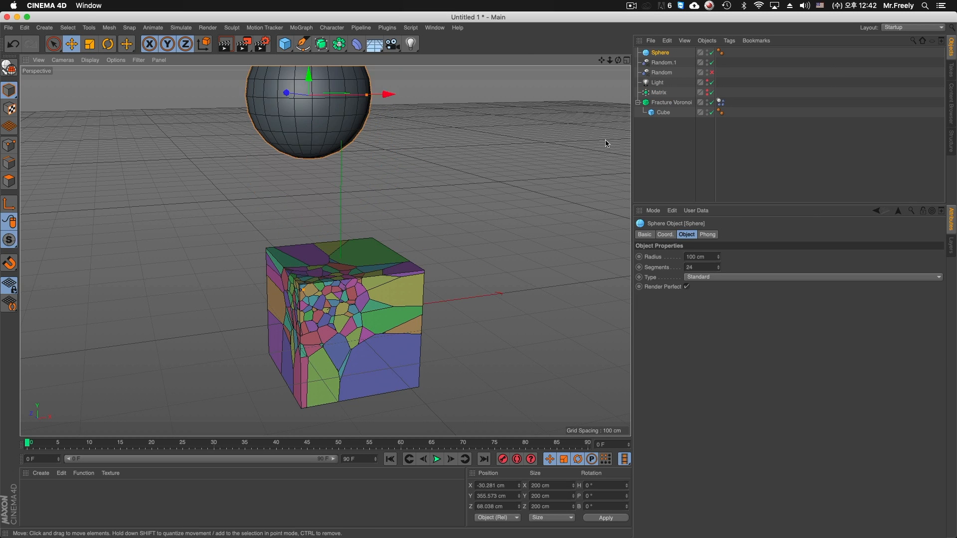
Step: Place the Sphere just above the Fracture Voronoi in the hierarchy and give it a Rigid Body tag
{"action": "left_click_drag", "start_coordinate": [660, 52], "coordinate": [657, 99]}
{"action": "right_click", "coordinate": [658, 99]}
{"action": "left_click", "coordinate": [658, 98]}
{"action": "right_click", "coordinate": [658, 96]}
{"action": "mouse_move", "coordinate": [688, 183]}
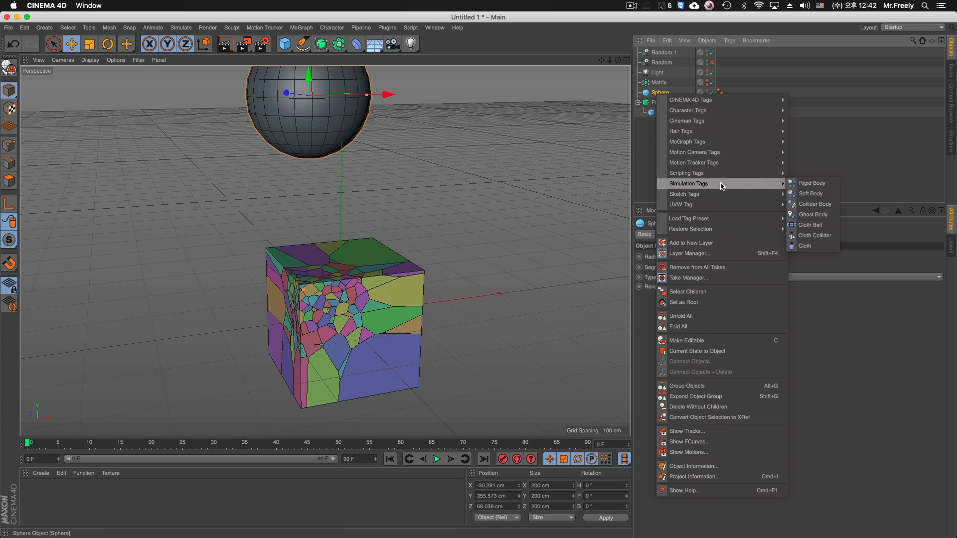
{"action": "left_click", "coordinate": [797, 183]}
Step: Extend the timeline to 300 frames, play the simulation briefly and return to the first frame
{"action": "left_click_drag", "start_coordinate": [518, 226], "coordinate": [500, 240], "text": "alt"}
{"action": "middle_click_drag", "start_coordinate": [500, 240], "coordinate": [504, 261], "text": "alt"}
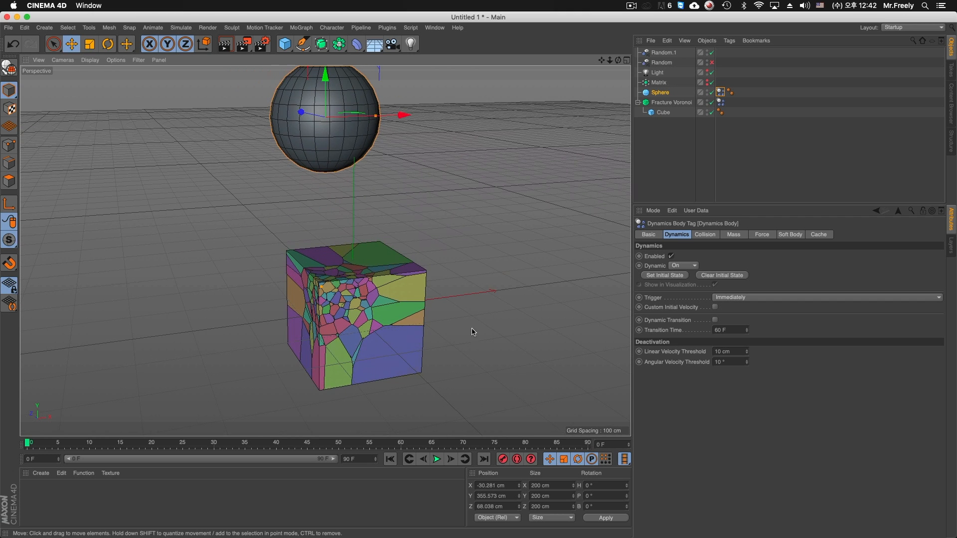
{"action": "double_click", "coordinate": [366, 461]}
{"action": "type", "text": "300"}
{"action": "key", "text": "Return"}
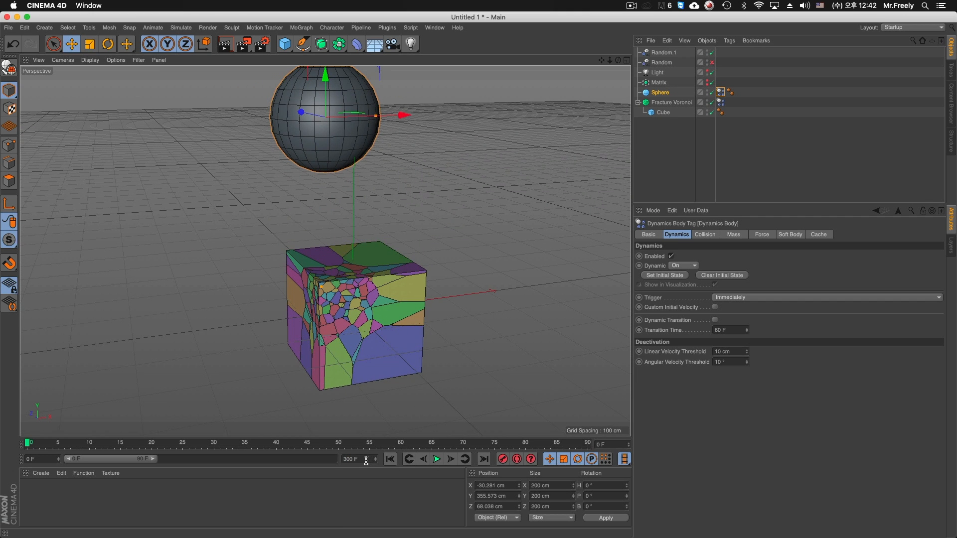
{"action": "left_click", "coordinate": [438, 460]}
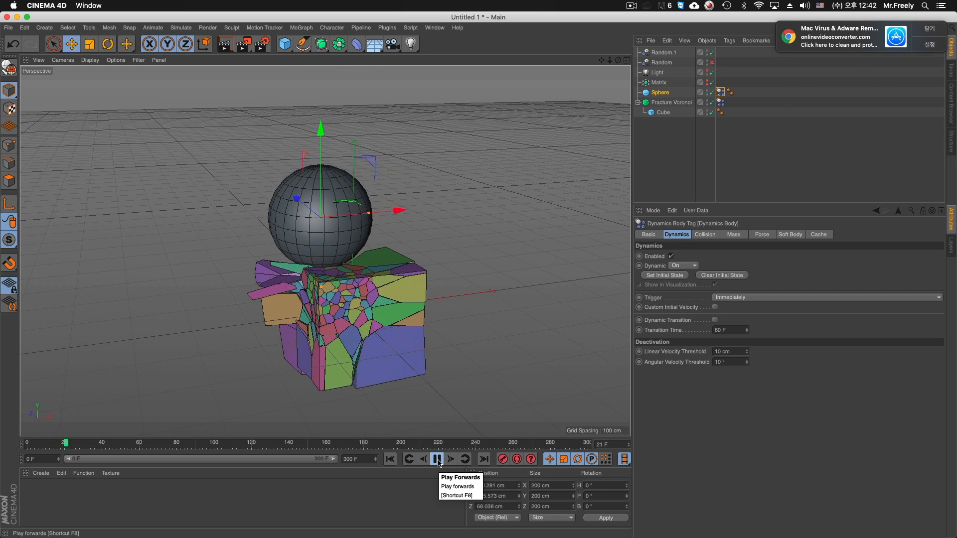
{"action": "left_click", "coordinate": [437, 460]}
{"action": "left_click", "coordinate": [390, 459]}
Step: Shrink the sphere to about 119 cm across and move it over the cube's finely fractured corner, at about X -64, Z -48 cm
{"action": "left_click_drag", "start_coordinate": [382, 184], "coordinate": [477, 193], "text": "alt"}
{"action": "middle_click", "coordinate": [476, 193]}
{"action": "middle_click", "coordinate": [476, 192]}
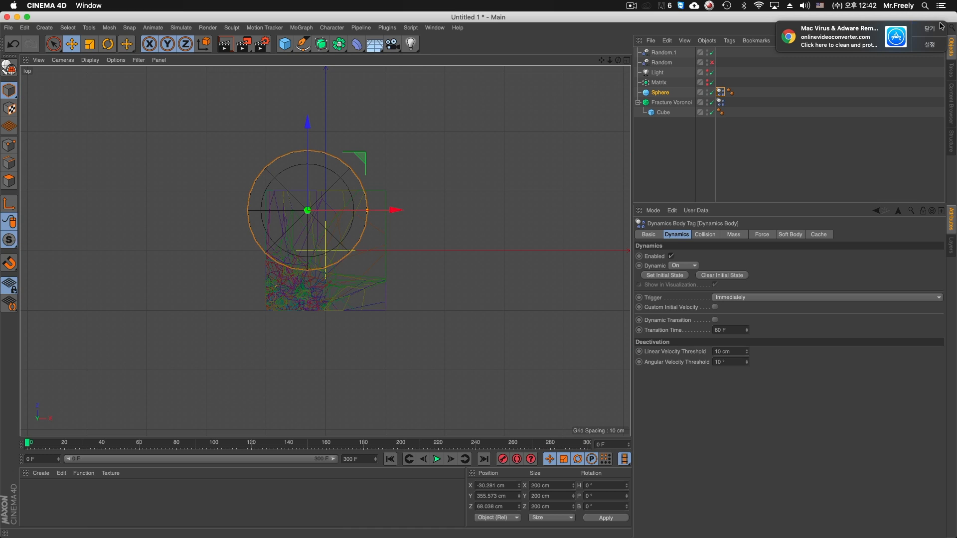
{"action": "left_click_drag", "start_coordinate": [364, 211], "coordinate": [324, 280]}
{"action": "middle_click", "coordinate": [185, 130]}
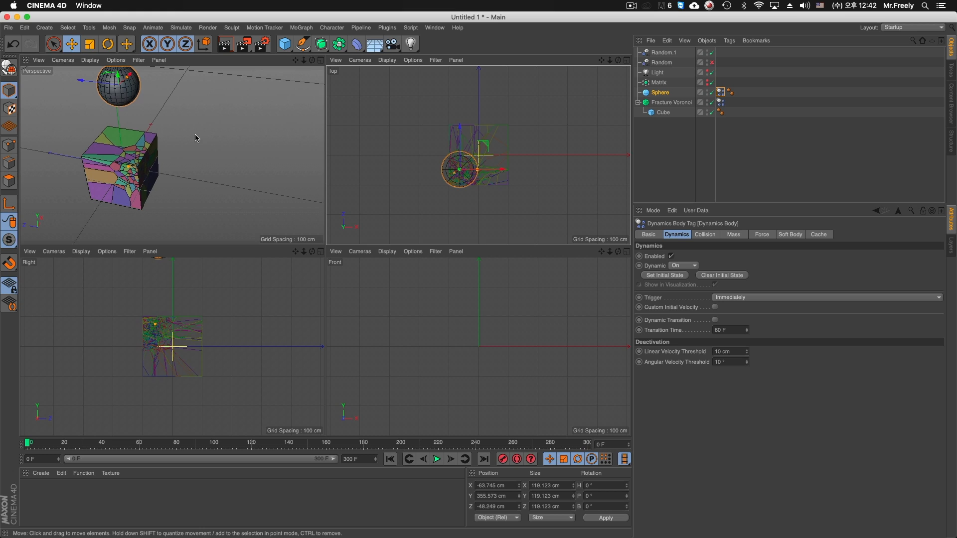
{"action": "middle_click", "coordinate": [194, 139]}
Step: Play the collision simulation, stop it at frame 26 and examine the scattered fragments around the sphere from several angles
{"action": "left_click", "coordinate": [437, 459]}
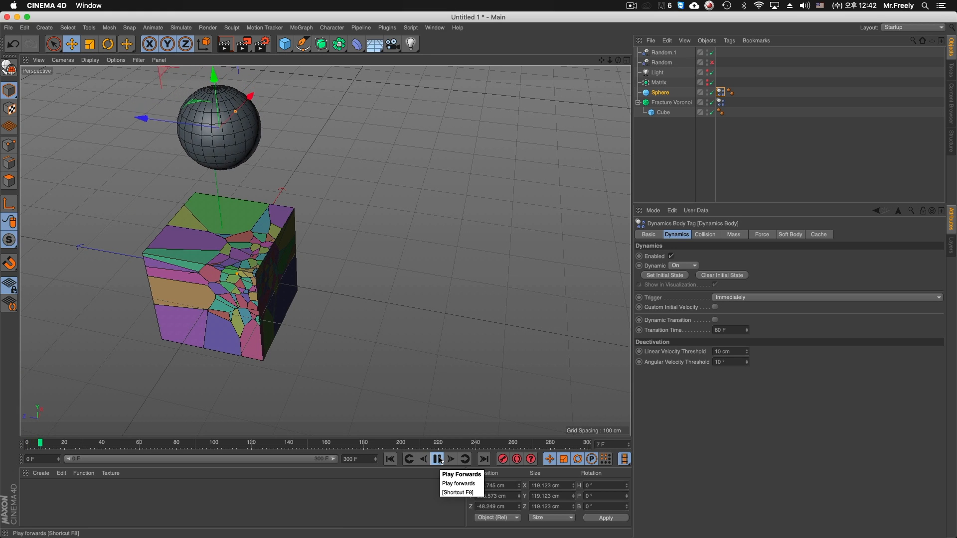
{"action": "left_click", "coordinate": [439, 459]}
{"action": "left_click_drag", "start_coordinate": [384, 297], "coordinate": [410, 293], "text": "alt"}
{"action": "scroll", "coordinate": [394, 292], "scroll_direction": "up", "scroll_amount": 4}
{"action": "left_click_drag", "start_coordinate": [324, 251], "coordinate": [415, 312], "text": "alt"}
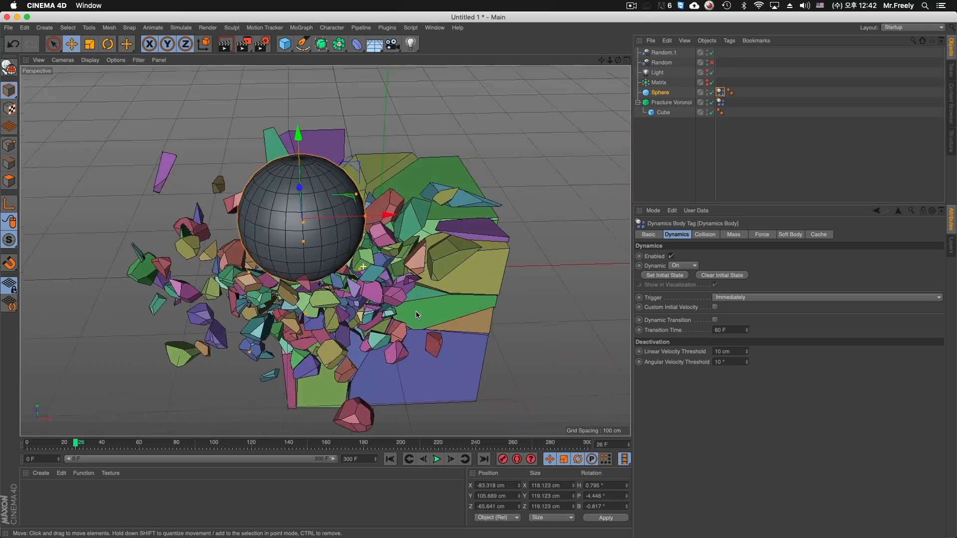
{"action": "scroll", "coordinate": [414, 309], "scroll_direction": "down", "scroll_amount": 5}
{"action": "left_click_drag", "start_coordinate": [333, 311], "coordinate": [273, 287], "text": "alt"}
{"action": "middle_click_drag", "start_coordinate": [324, 339], "coordinate": [315, 282], "text": "alt"}
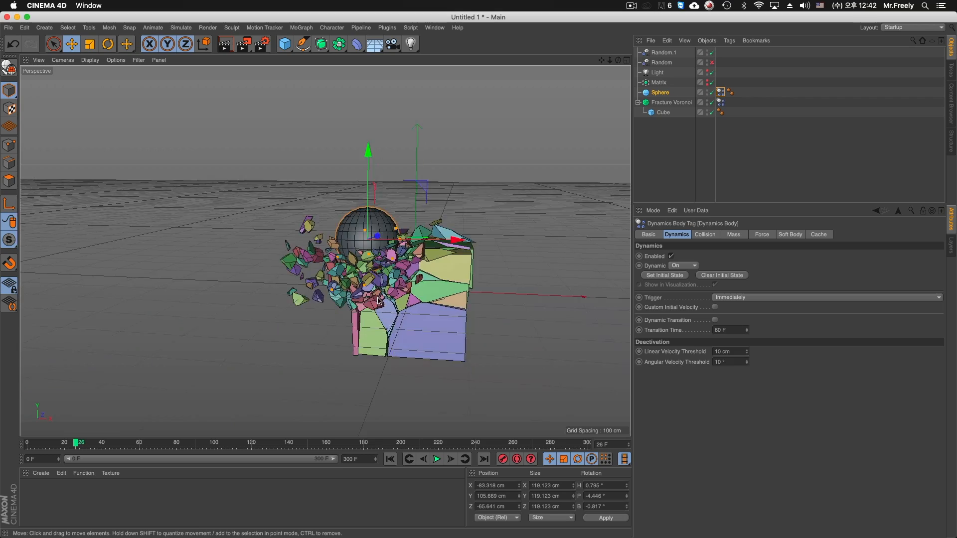
{"action": "left_click_drag", "start_coordinate": [343, 304], "coordinate": [447, 284], "text": "alt"}
{"action": "scroll", "coordinate": [388, 285], "scroll_direction": "up", "scroll_amount": 5}
{"action": "left_click_drag", "start_coordinate": [359, 284], "coordinate": [309, 321], "text": "alt"}
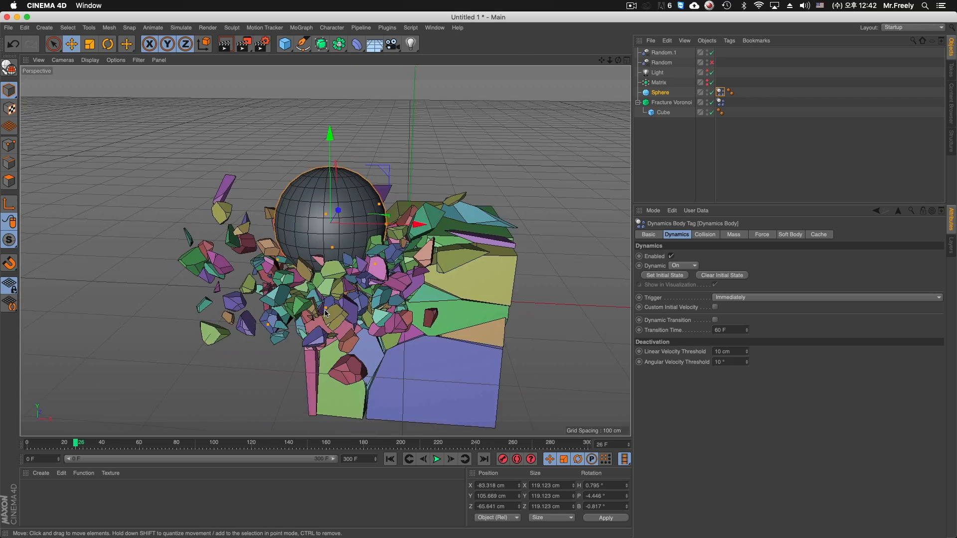
Step: Return the simulation to the first frame and delete the Sphere
{"action": "middle_click_drag", "start_coordinate": [323, 319], "coordinate": [334, 294], "text": "alt"}
{"action": "key", "text": "super+z"}
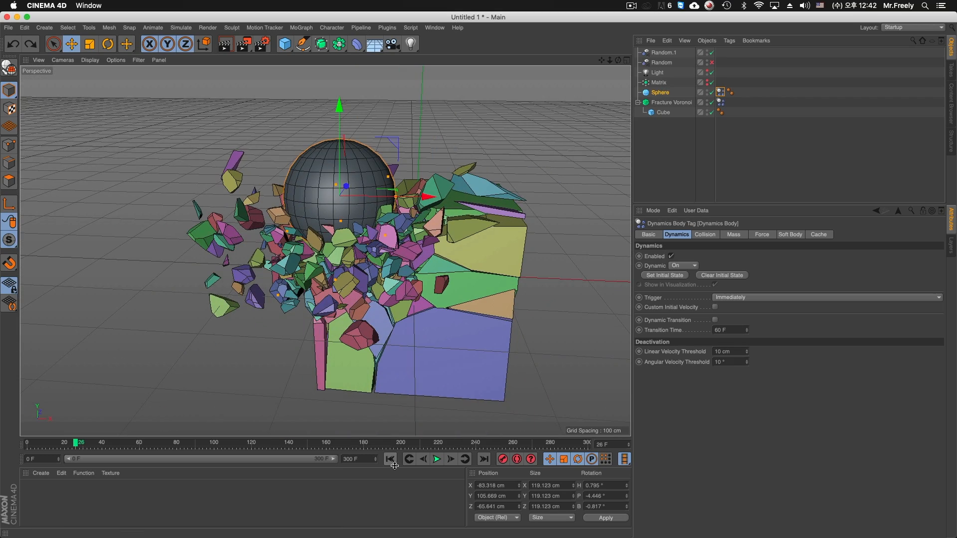
{"action": "left_click", "coordinate": [390, 459]}
{"action": "left_click", "coordinate": [661, 94]}
{"action": "key", "text": "BackSpace"}
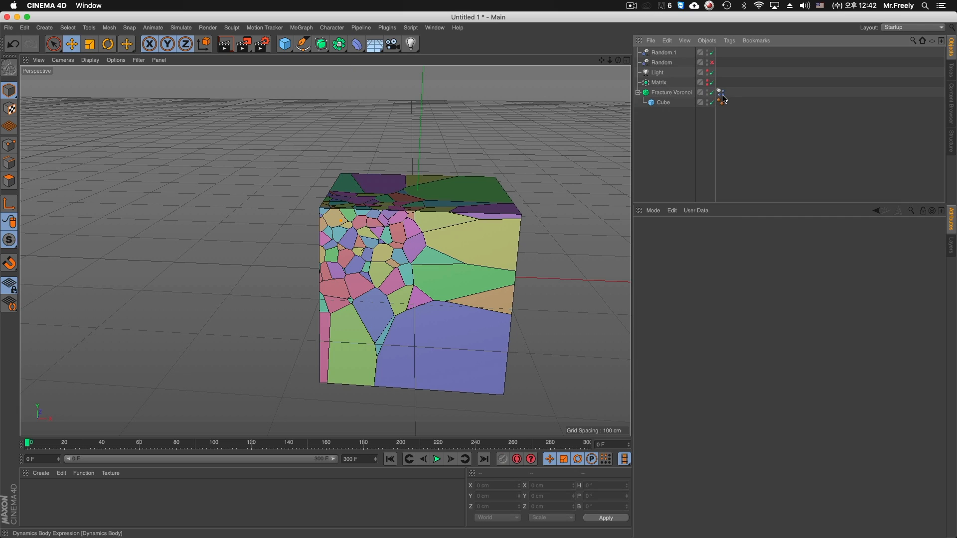
Step: Review the Matrix object's properties and the Fracture Voronoi's Transform, Effectors and Selections settings
{"action": "left_click_drag", "start_coordinate": [440, 229], "coordinate": [525, 212], "text": "alt"}
{"action": "left_click", "coordinate": [658, 82]}
{"action": "left_click_drag", "start_coordinate": [459, 230], "coordinate": [392, 274], "text": "alt"}
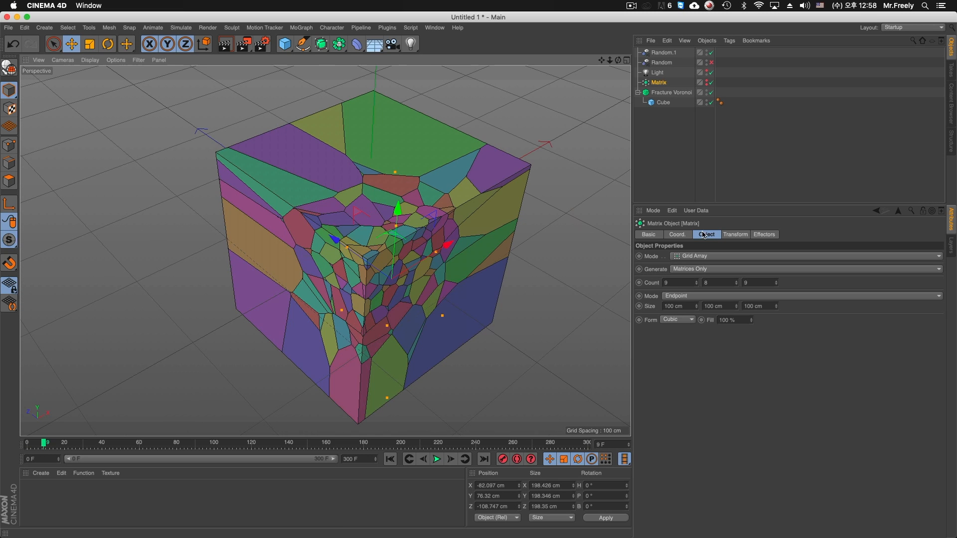
{"action": "left_click", "coordinate": [671, 92]}
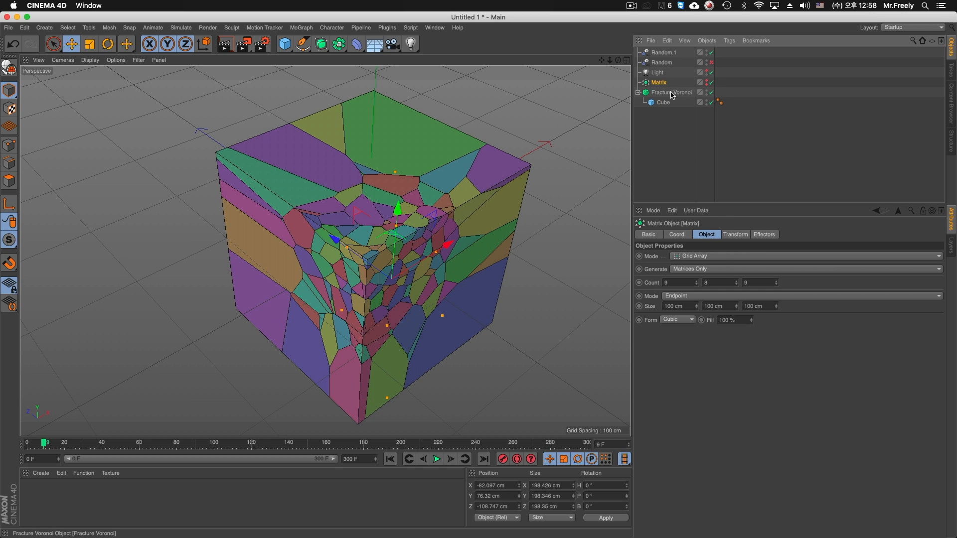
{"action": "left_click", "coordinate": [740, 235]}
{"action": "left_click", "coordinate": [766, 235]}
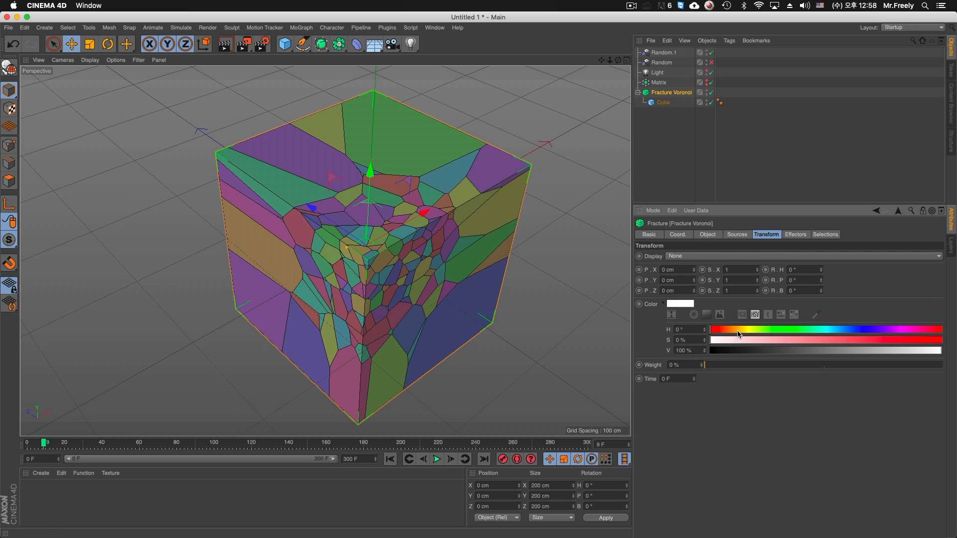
{"action": "left_click", "coordinate": [301, 27]}
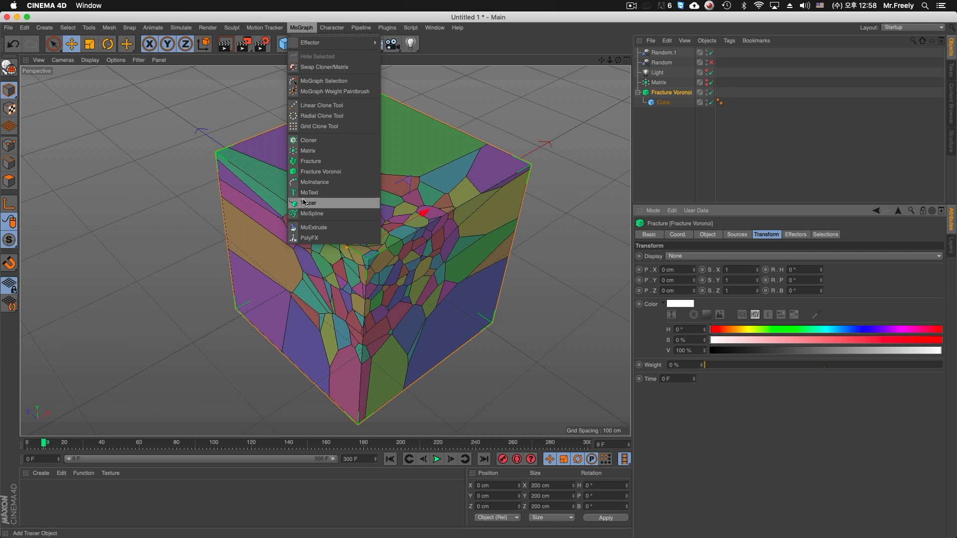
{"action": "left_click", "coordinate": [795, 234]}
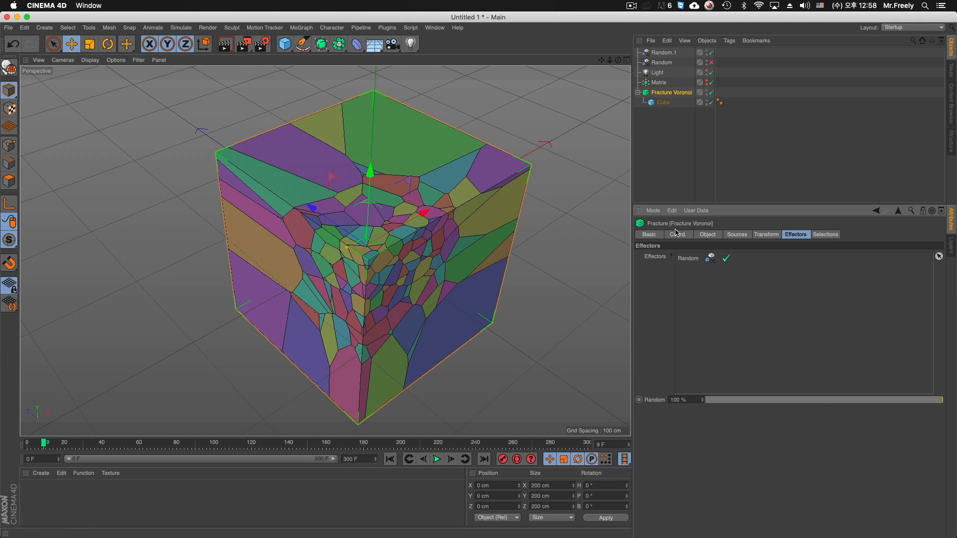
{"action": "left_click", "coordinate": [823, 235]}
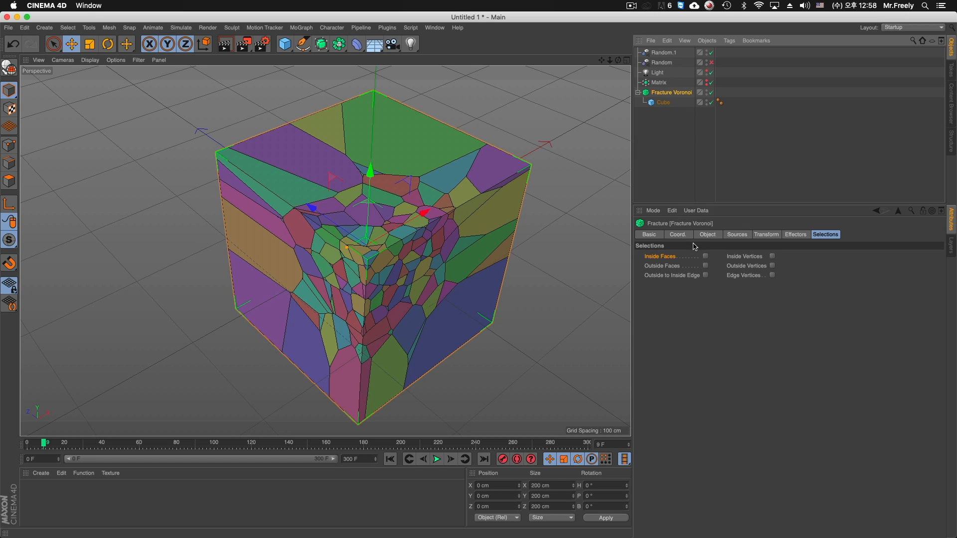
{"action": "left_click", "coordinate": [664, 267]}
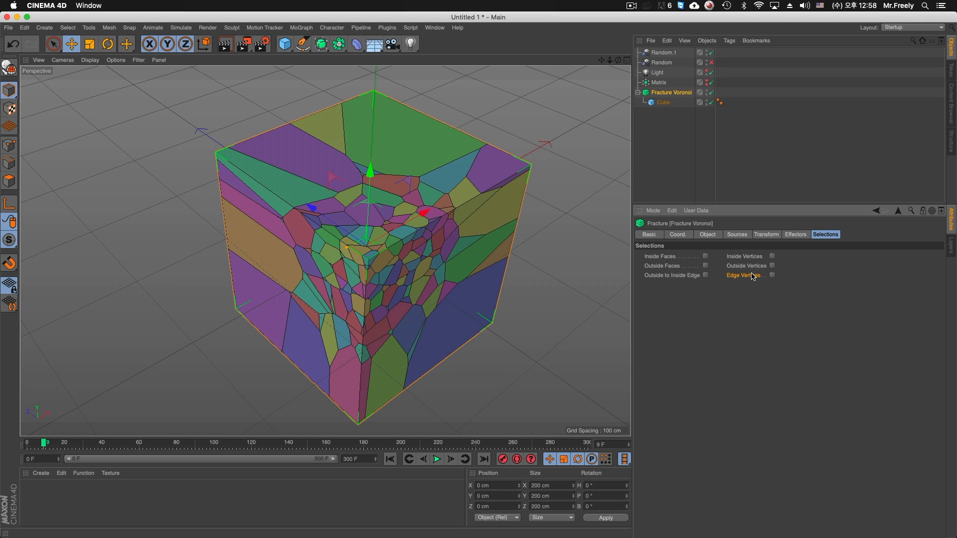
Step: Make the Fracture Voronoi editable and expand it to list the individual fragments with their selection tags
{"action": "left_click", "coordinate": [681, 139]}
{"action": "left_click", "coordinate": [672, 93]}
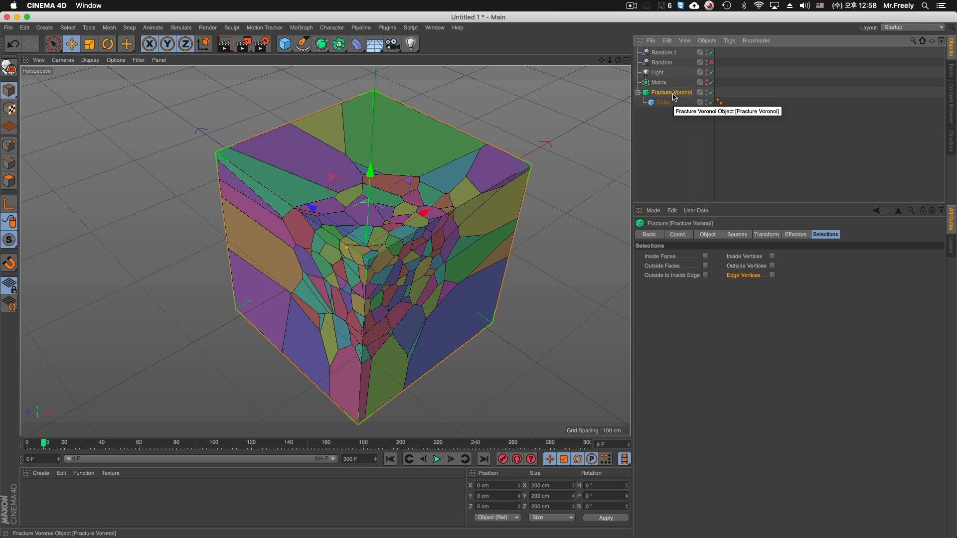
{"action": "key", "text": "c"}
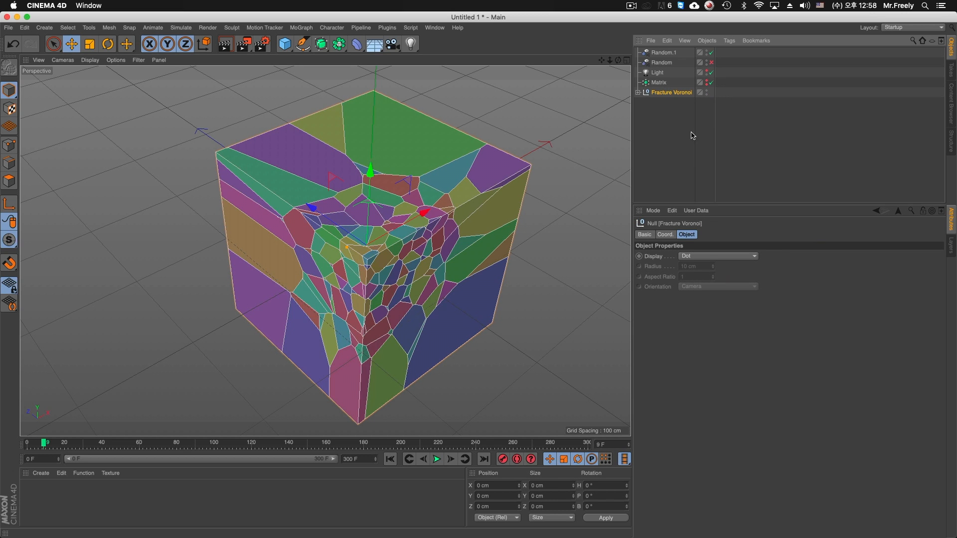
{"action": "left_click", "coordinate": [638, 93]}
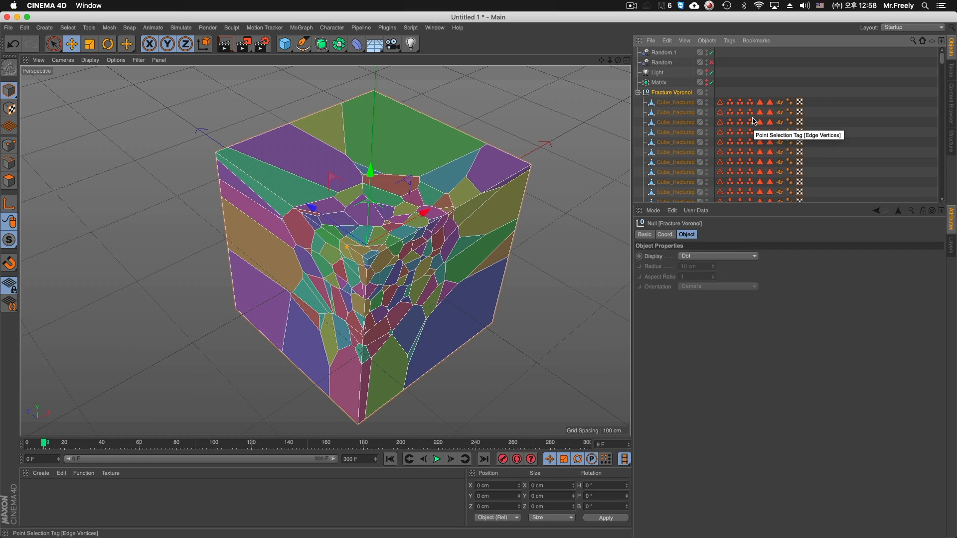
Step: Pull the first listed fragment out of the cube in model mode, to about Z -148 cm
{"action": "left_click", "coordinate": [9, 163]}
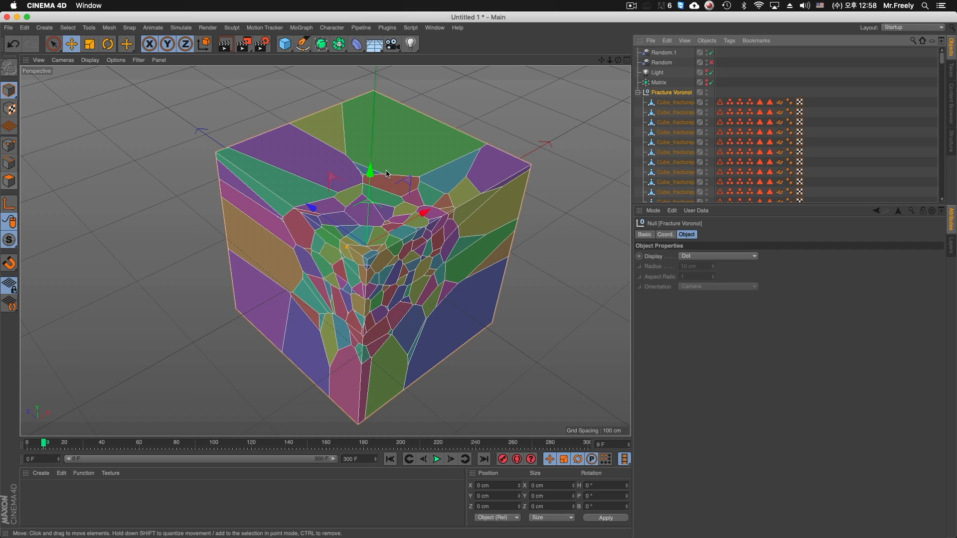
{"action": "left_click", "coordinate": [720, 102]}
{"action": "left_click", "coordinate": [672, 100]}
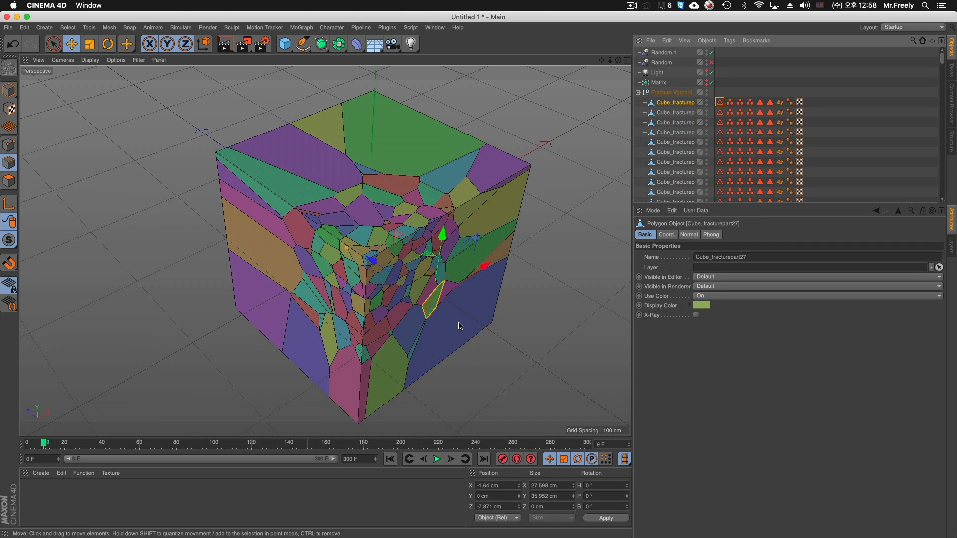
{"action": "left_click_drag", "start_coordinate": [370, 259], "coordinate": [497, 293]}
{"action": "key", "text": "super+z"}
{"action": "left_click", "coordinate": [10, 91]}
{"action": "left_click_drag", "start_coordinate": [369, 230], "coordinate": [422, 266]}
{"action": "scroll", "coordinate": [357, 252], "scroll_direction": "up", "scroll_amount": 10}
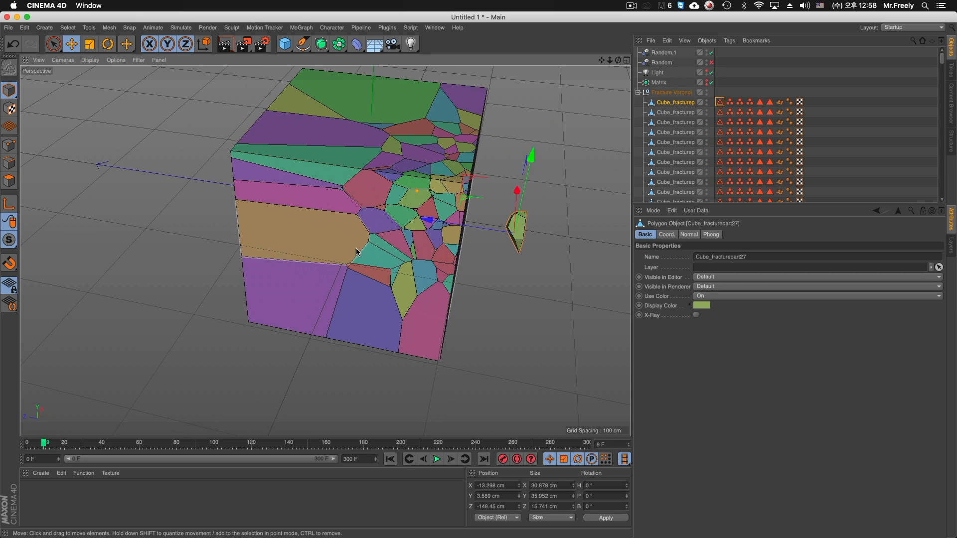
Step: Go through the pulled-out fragment's edge, point and polygon selection tags and examine what each one covers
{"action": "left_click", "coordinate": [719, 101]}
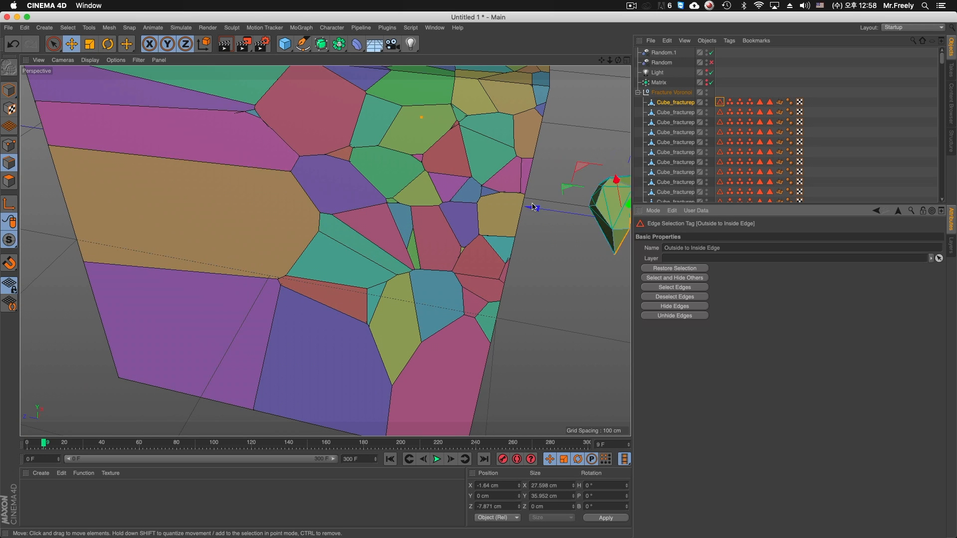
{"action": "scroll", "coordinate": [325, 250], "scroll_direction": "down", "scroll_amount": 5}
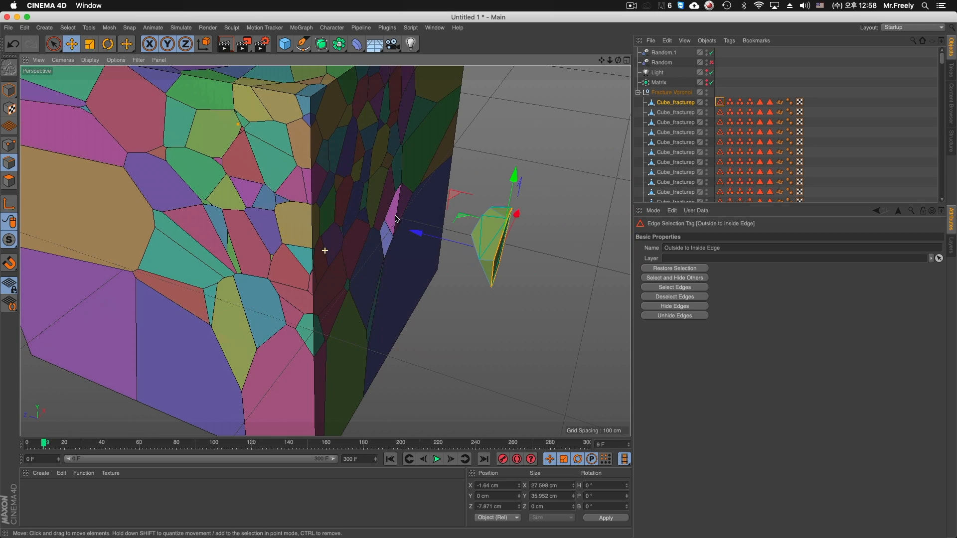
{"action": "double_click", "coordinate": [729, 103]}
{"action": "left_click", "coordinate": [739, 102]}
{"action": "left_click", "coordinate": [750, 103]}
{"action": "left_click", "coordinate": [759, 102]}
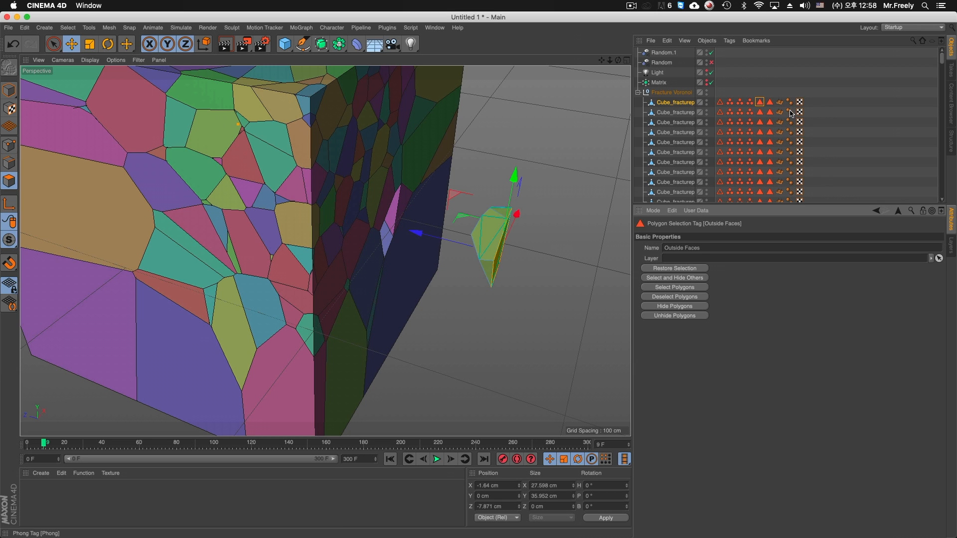
{"action": "left_click", "coordinate": [770, 103]}
{"action": "left_click_drag", "start_coordinate": [402, 238], "coordinate": [355, 251], "text": "alt"}
Step: Undo the fragment move and the conversion, restoring the parametric Fracture Voronoi with its Cube
{"action": "left_click", "coordinate": [14, 91]}
{"action": "key", "text": "super+z"}
{"action": "key", "text": "super+z"}
{"action": "key", "text": "super+z"}
{"action": "key", "text": "super+z"}
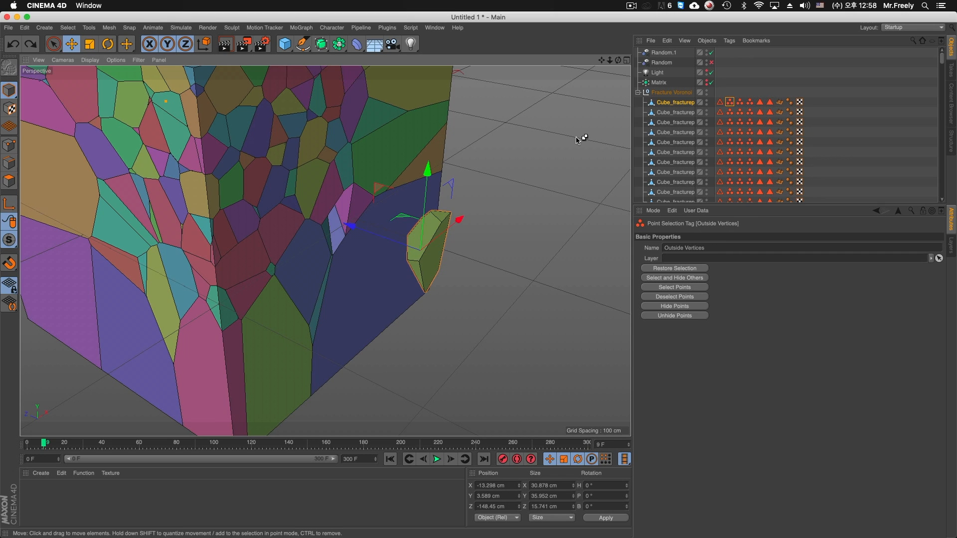
{"action": "key", "text": "super+z"}
{"action": "key", "text": "super+z"}
{"action": "key", "text": "super+z"}
{"action": "key", "text": "super+z"}
{"action": "key", "text": "super+z"}
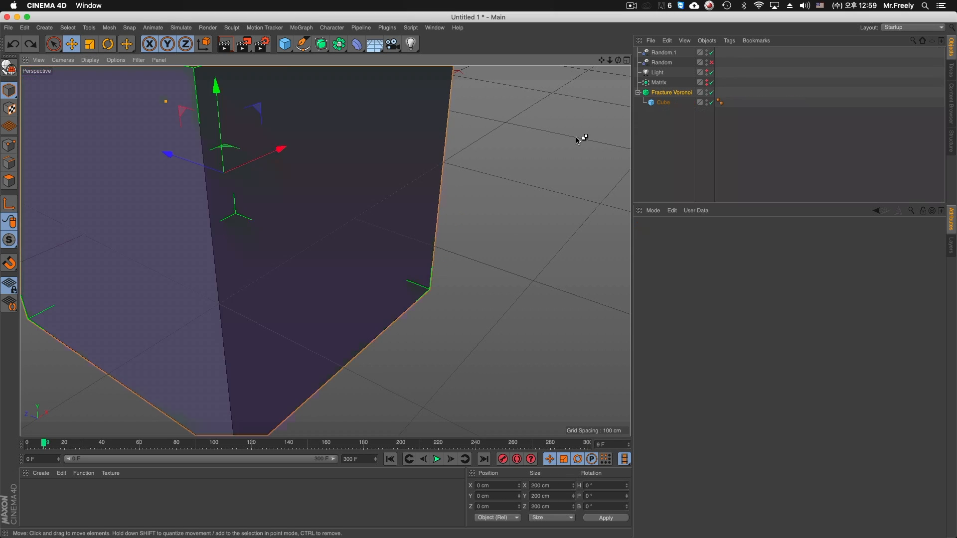
Step: Enable the Inside Faces selection for the Fracture Voronoi
{"action": "left_click", "coordinate": [672, 93]}
{"action": "scroll", "coordinate": [409, 182], "scroll_direction": "down", "scroll_amount": 8}
{"action": "left_click_drag", "start_coordinate": [410, 182], "coordinate": [383, 202], "text": "alt"}
{"action": "scroll", "coordinate": [383, 202], "scroll_direction": "up", "scroll_amount": 4}
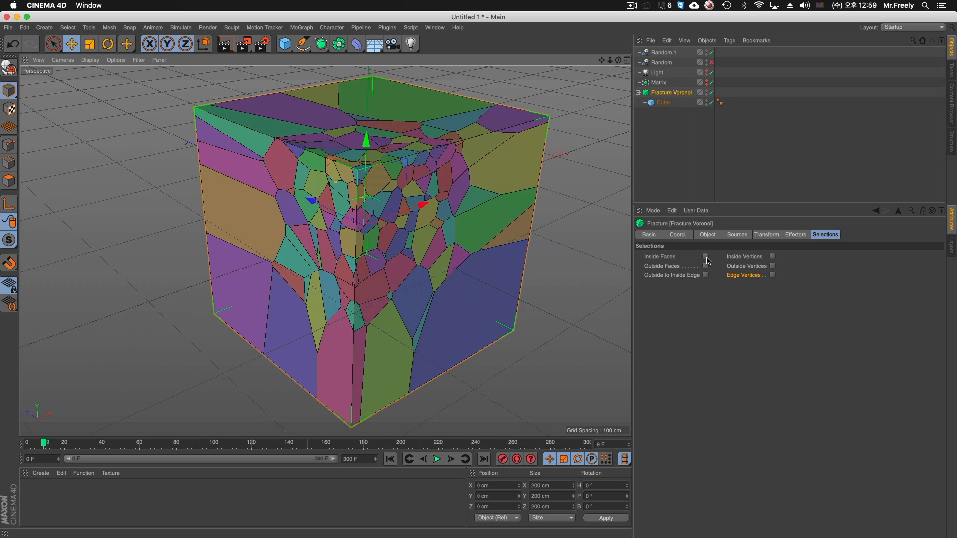
{"action": "left_click", "coordinate": [706, 256]}
Step: Turn off the coloring of the Fracture Voronoi's fragments and return to its Selections settings
{"action": "left_click", "coordinate": [708, 234]}
{"action": "left_click", "coordinate": [713, 281]}
{"action": "left_click", "coordinate": [736, 235]}
{"action": "left_click", "coordinate": [825, 234]}
{"action": "middle_click_drag", "start_coordinate": [260, 277], "coordinate": [239, 257], "text": "alt"}
Step: Create a fully saturated red material and apply it to the Fracture Voronoi, restricted to the Inside Faces selection
{"action": "double_click", "coordinate": [49, 503]}
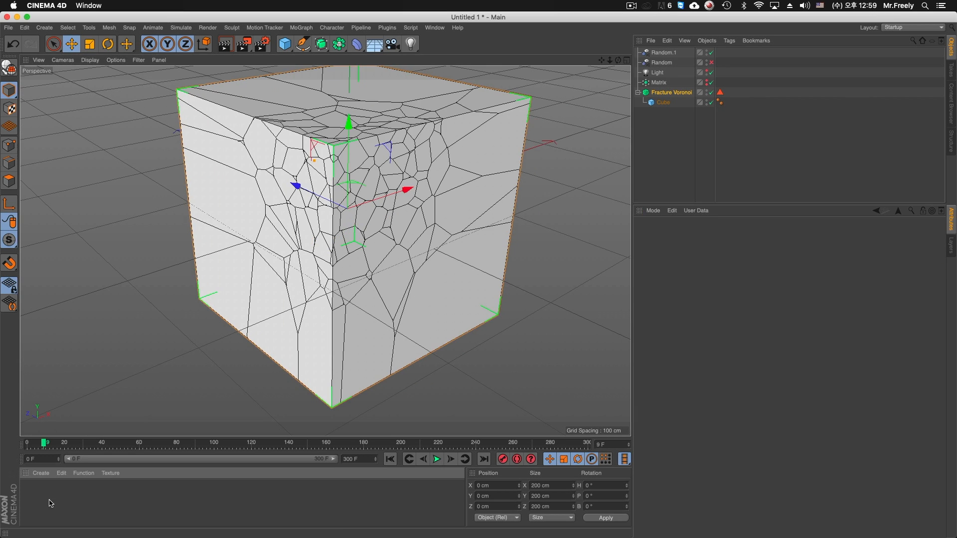
{"action": "double_click", "coordinate": [31, 492]}
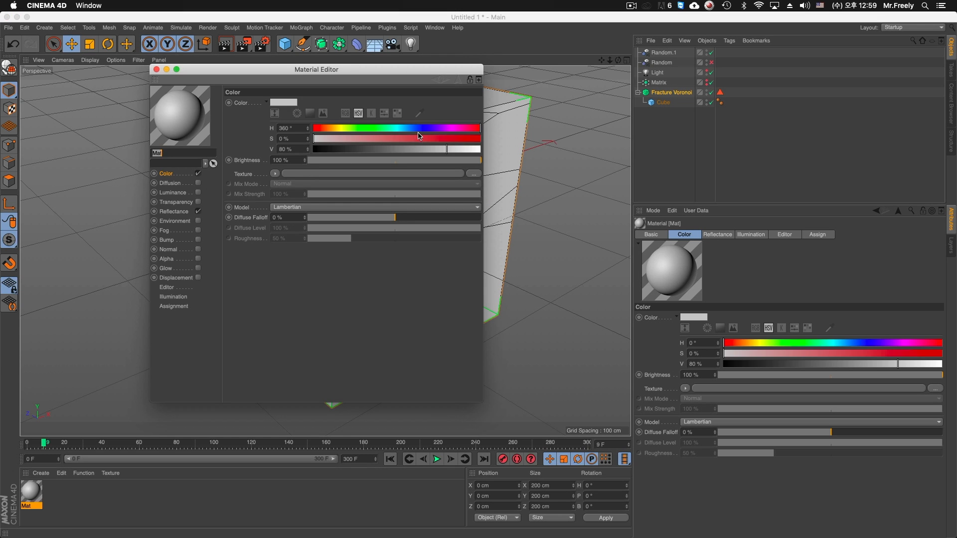
{"action": "left_click_drag", "start_coordinate": [418, 135], "coordinate": [477, 137]}
{"action": "left_click", "coordinate": [156, 69]}
{"action": "left_click_drag", "start_coordinate": [42, 497], "coordinate": [681, 93]}
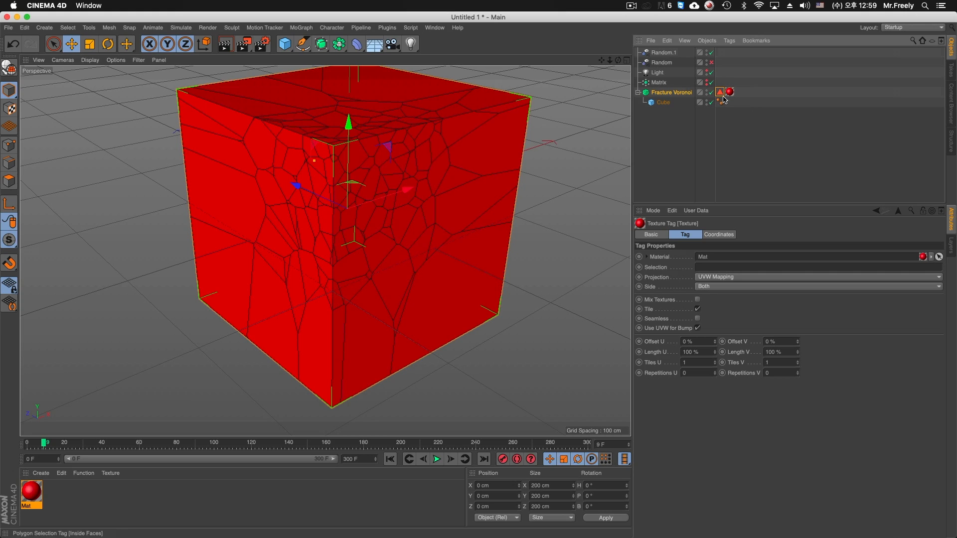
{"action": "middle_click_drag", "start_coordinate": [598, 229], "coordinate": [601, 254], "text": "alt"}
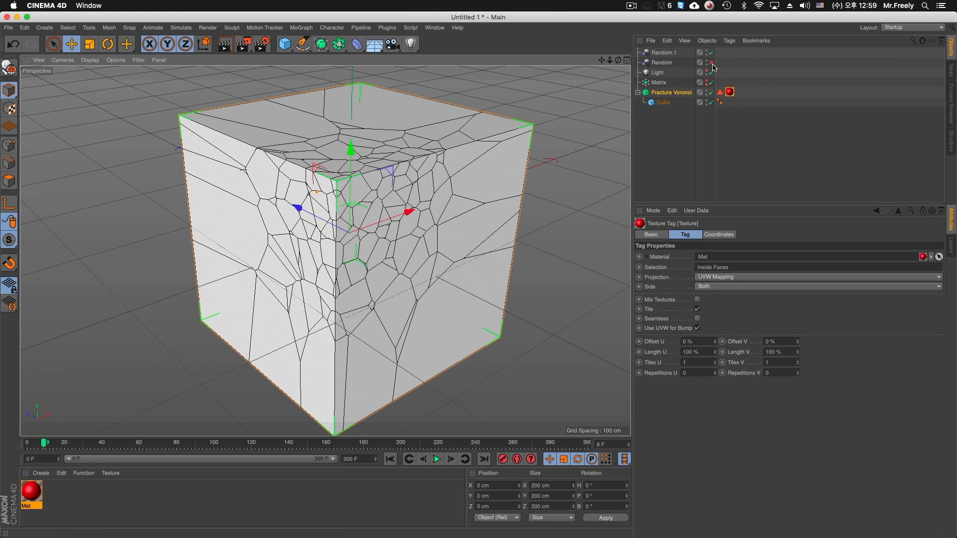
Step: Enable the Random effector to scatter the fragments, and switch Random.1 off and back on to compare the fracture shapes
{"action": "left_click", "coordinate": [710, 63]}
{"action": "left_click", "coordinate": [711, 53]}
{"action": "scroll", "coordinate": [404, 204], "scroll_direction": "down", "scroll_amount": 5}
{"action": "left_click", "coordinate": [711, 53]}
{"action": "left_click", "coordinate": [690, 145]}
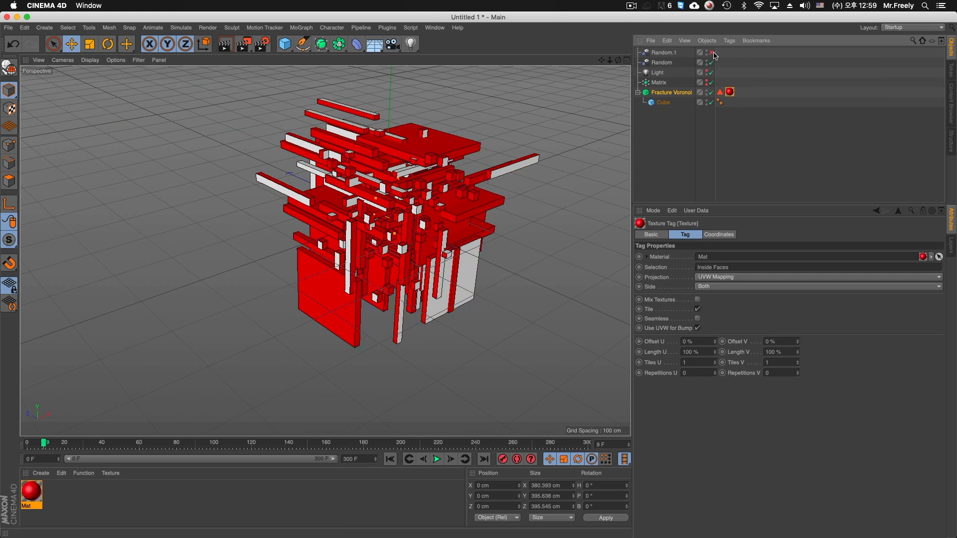
{"action": "scroll", "coordinate": [409, 208], "scroll_direction": "up", "scroll_amount": 5}
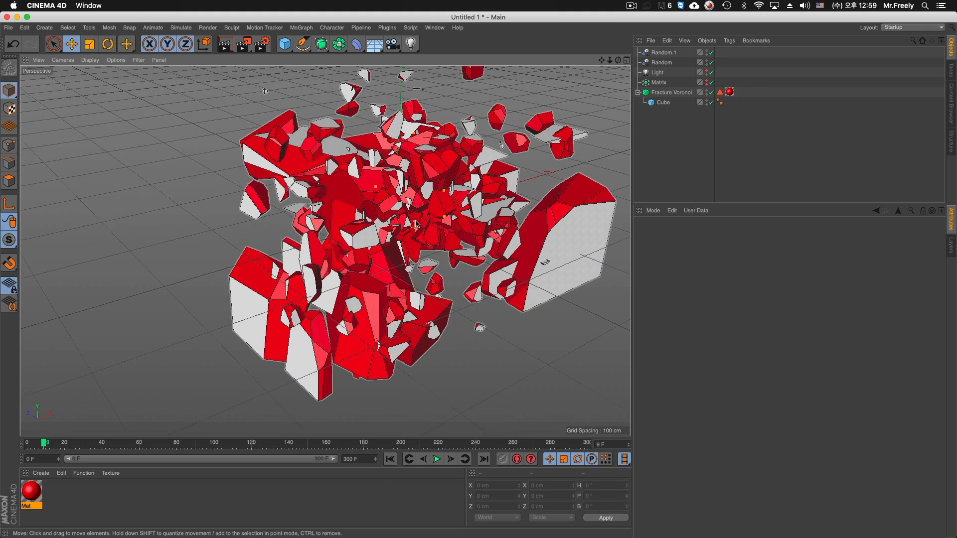
Step: Create a second material in saturated blue, hue 255°, and apply it to the Fracture Voronoi
{"action": "double_click", "coordinate": [82, 493]}
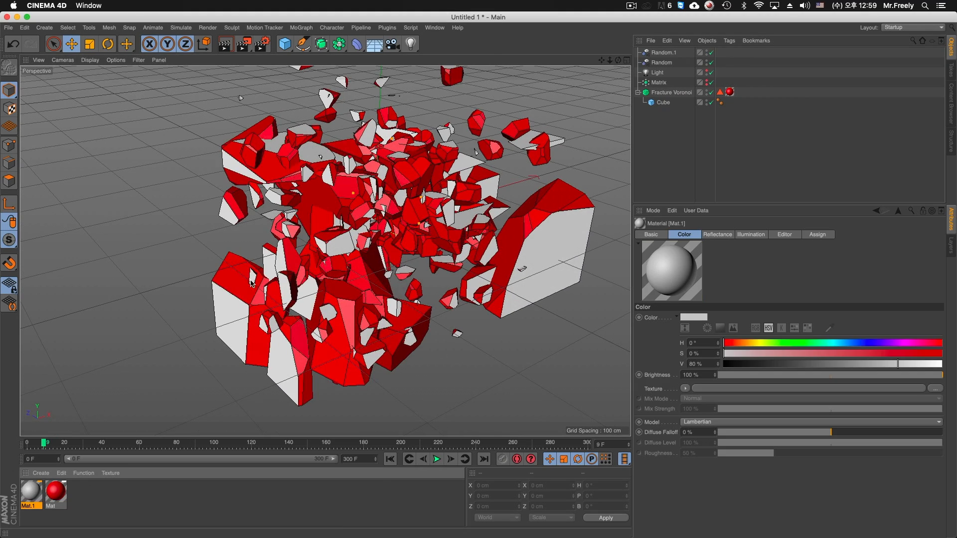
{"action": "left_click_drag", "start_coordinate": [332, 132], "coordinate": [431, 128]}
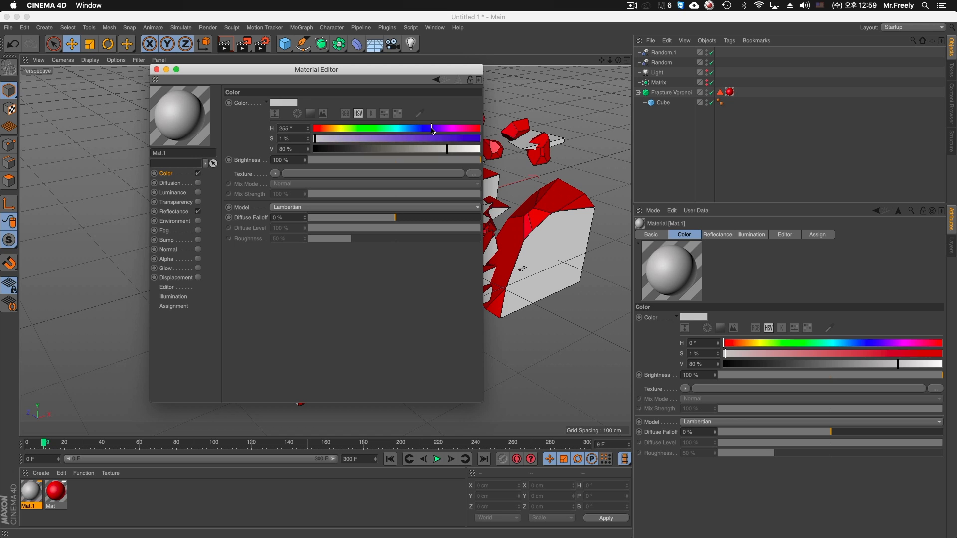
{"action": "left_click", "coordinate": [478, 138]}
{"action": "left_click", "coordinate": [90, 404]}
{"action": "left_click_drag", "start_coordinate": [41, 484], "coordinate": [676, 94]}
Step: Enable the Fracture Voronoi's Outside Faces selection and restrict the blue material to it
{"action": "left_click", "coordinate": [676, 94]}
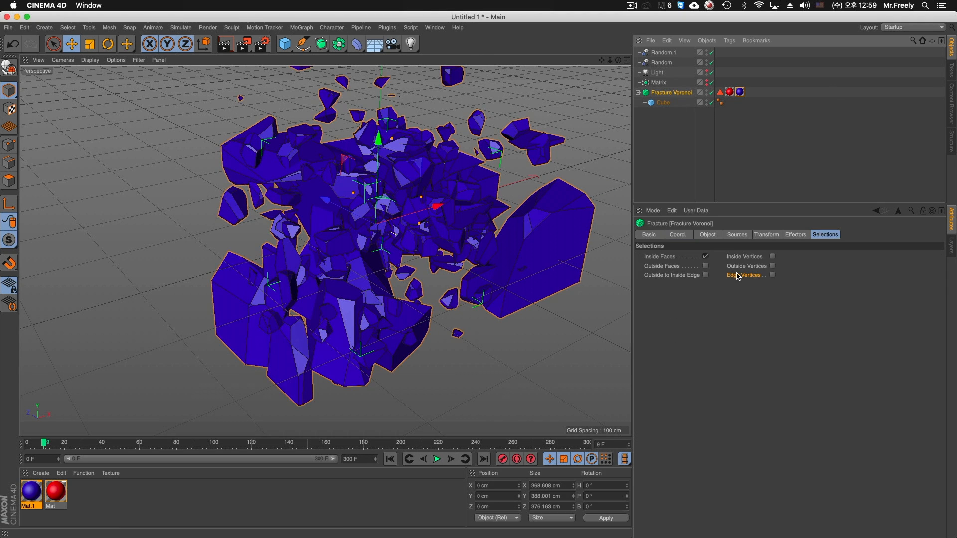
{"action": "left_click", "coordinate": [706, 272]}
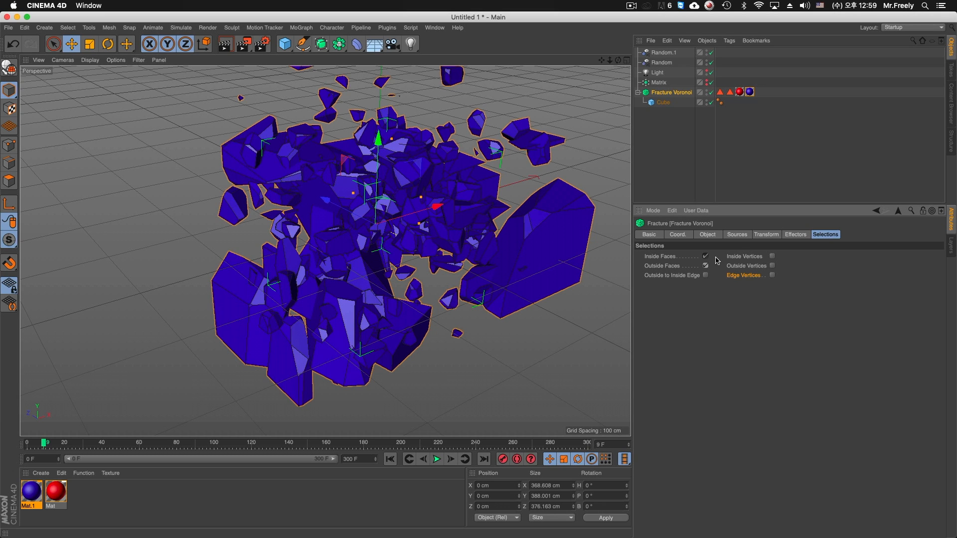
{"action": "left_click", "coordinate": [733, 96]}
{"action": "left_click", "coordinate": [730, 92]}
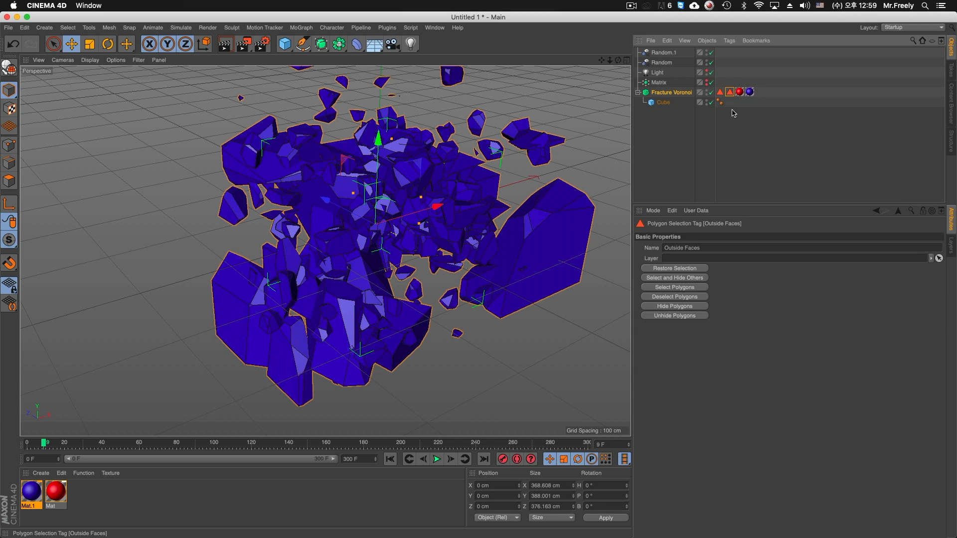
{"action": "left_click", "coordinate": [750, 93]}
{"action": "left_click_drag", "start_coordinate": [729, 92], "coordinate": [716, 268]}
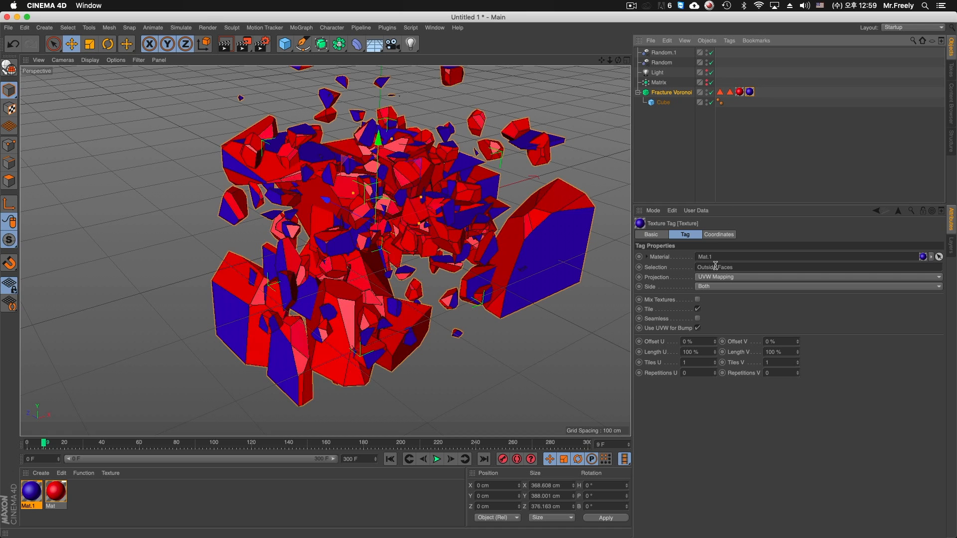
{"action": "left_click", "coordinate": [457, 257]}
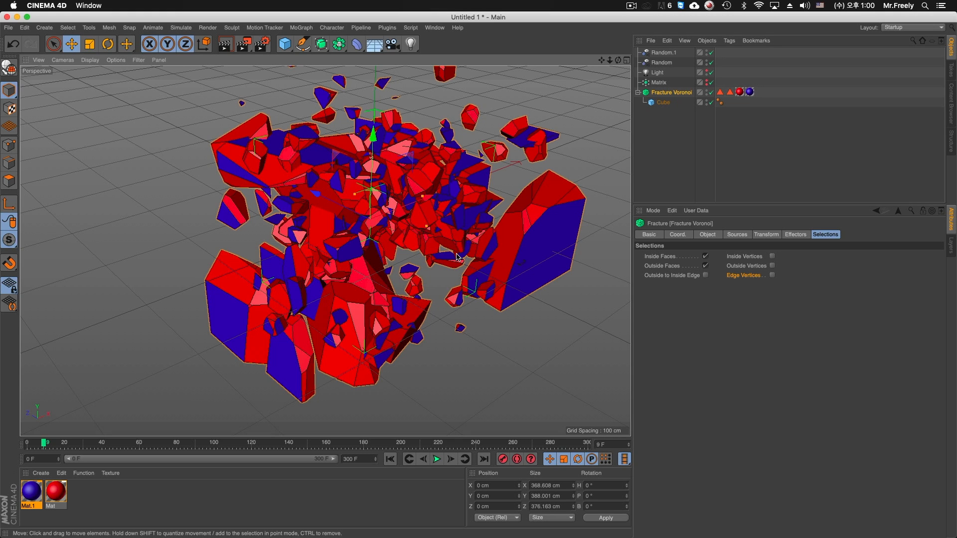
{"action": "left_click_drag", "start_coordinate": [323, 193], "coordinate": [365, 189], "text": "alt"}
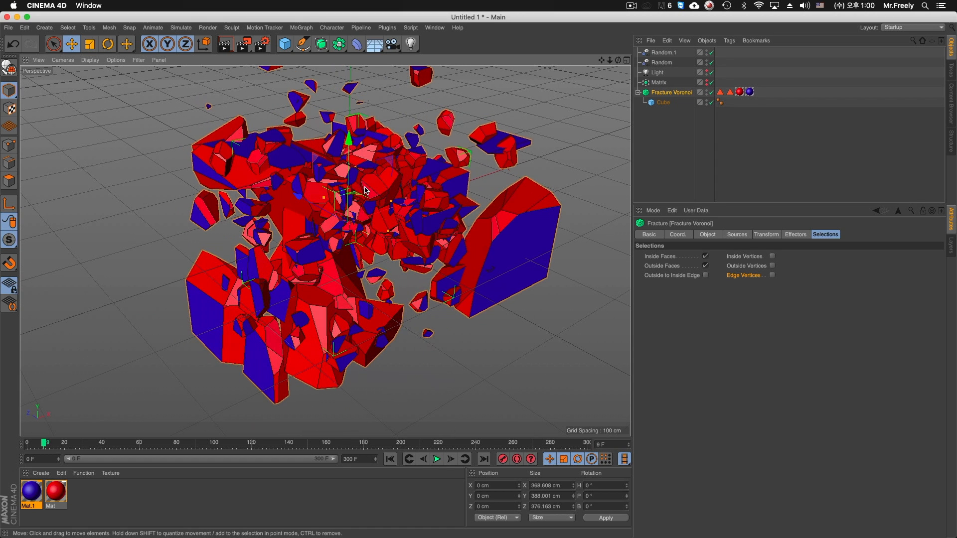
{"action": "left_click", "coordinate": [300, 27]}
{"action": "left_click", "coordinate": [542, 38]}
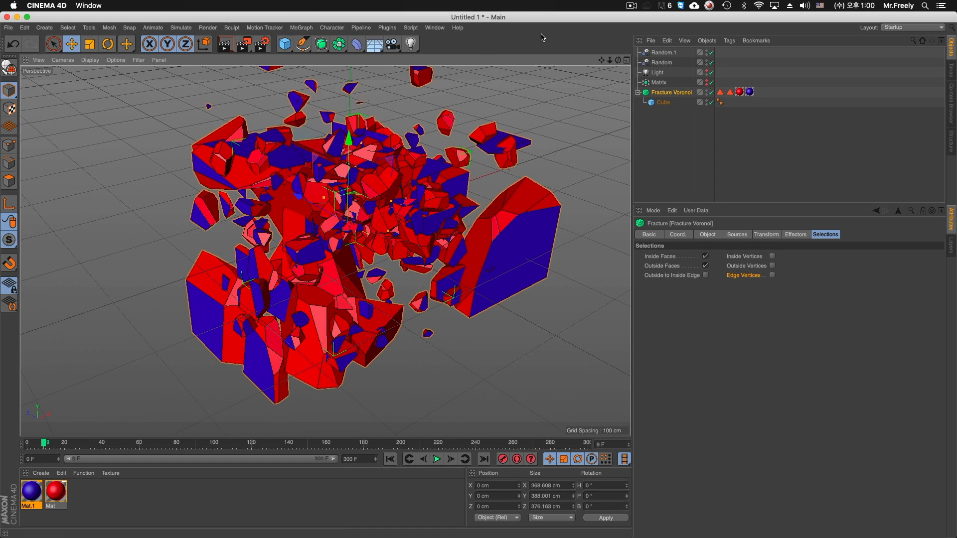